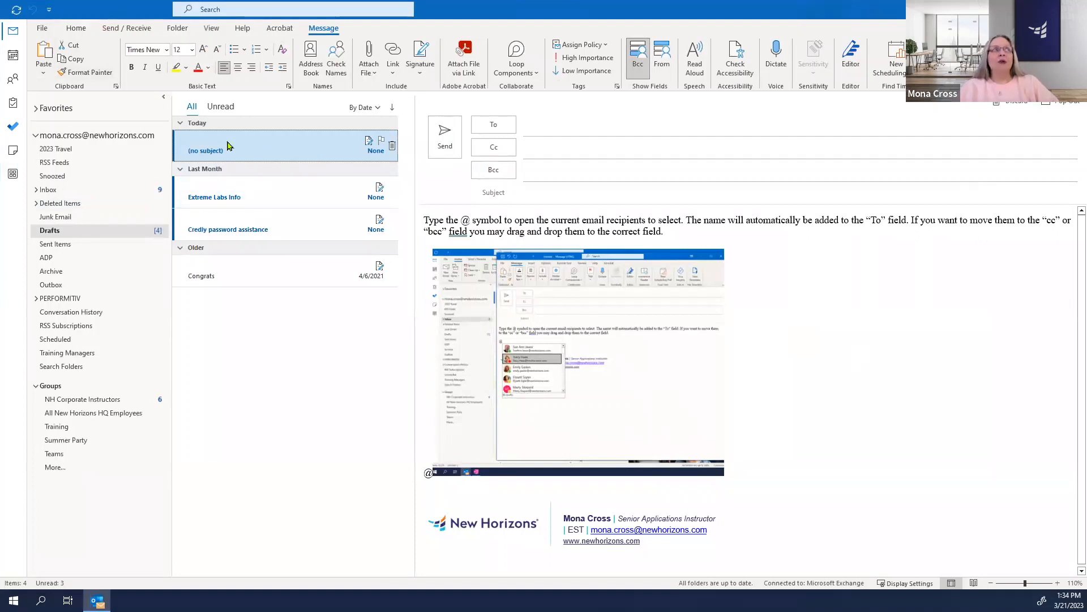
- Create a new email and add three blank lines in the body above the signature
click(76, 28)
click(44, 58)
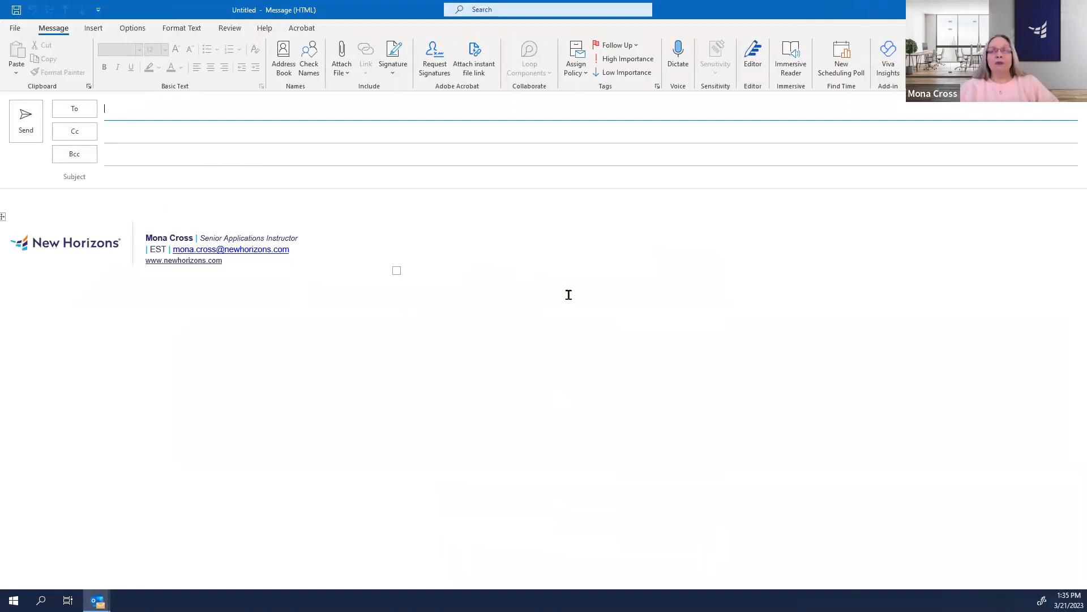
click(69, 205)
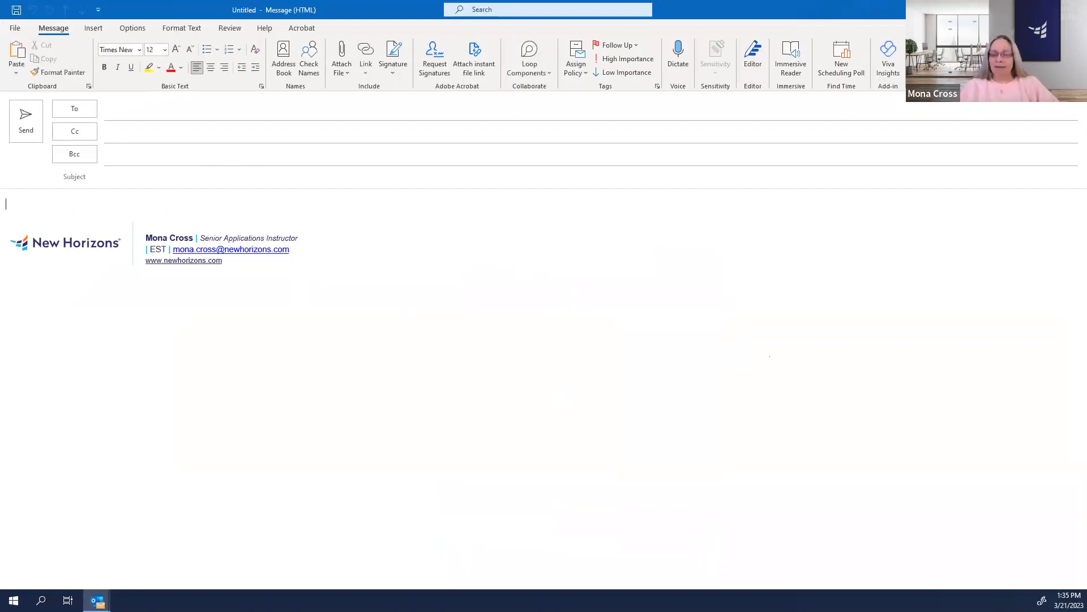
key(Return)
key(Return)
key(Return)
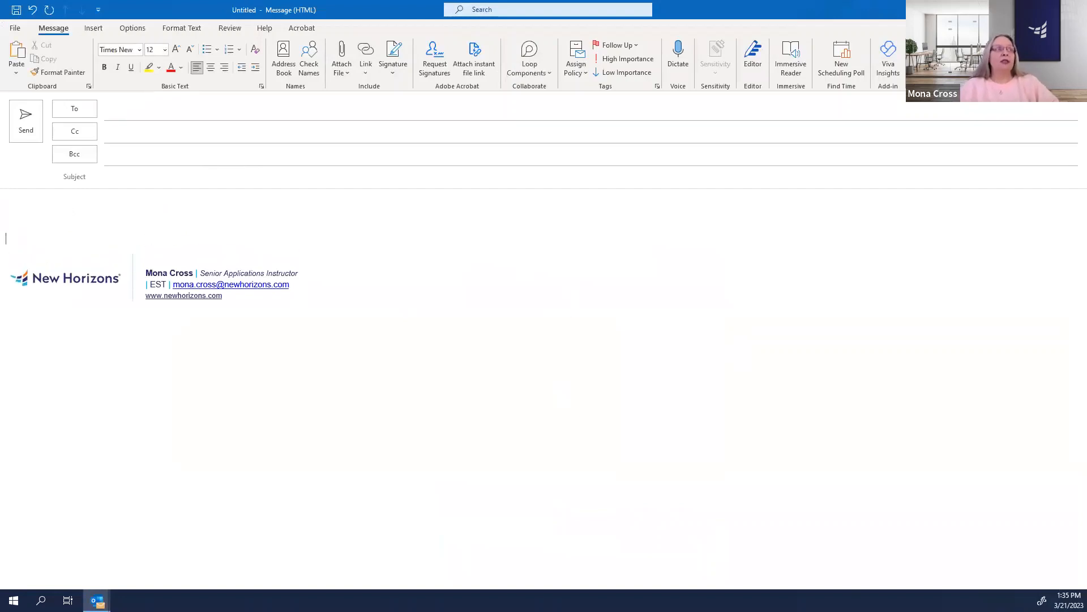
key(Up)
key(Up)
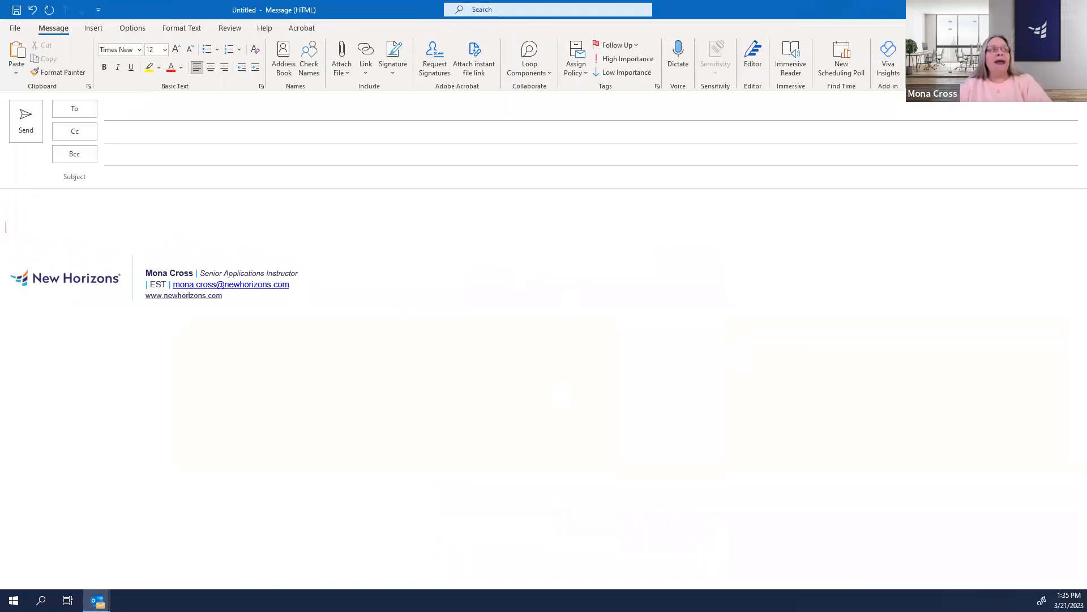
- Write a greeting line in the message body with "Hello", the recipient's first name and a comma
text(Hello B)
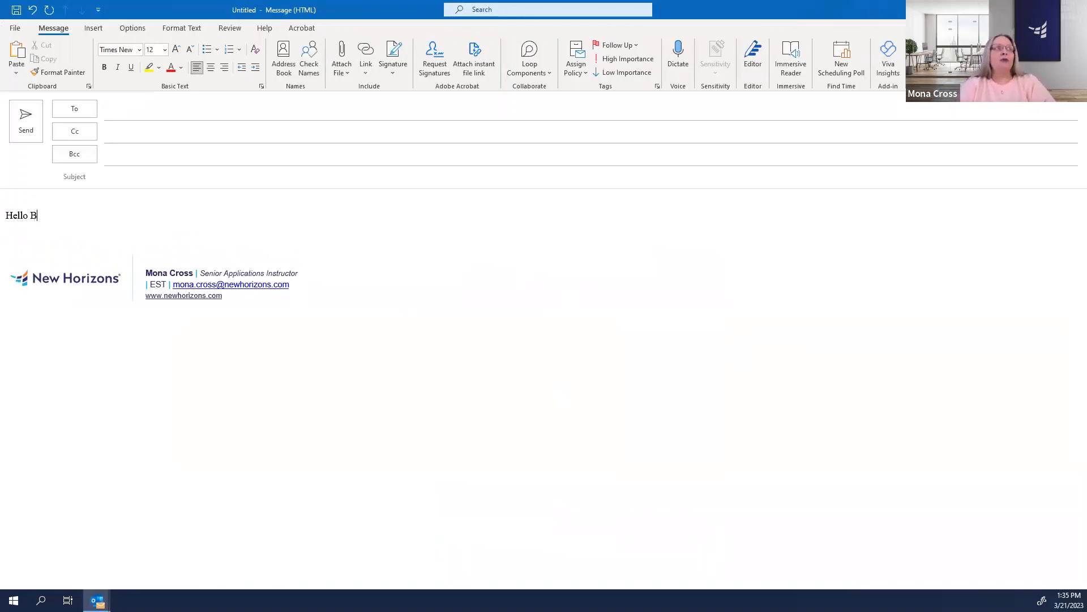
text(rian)
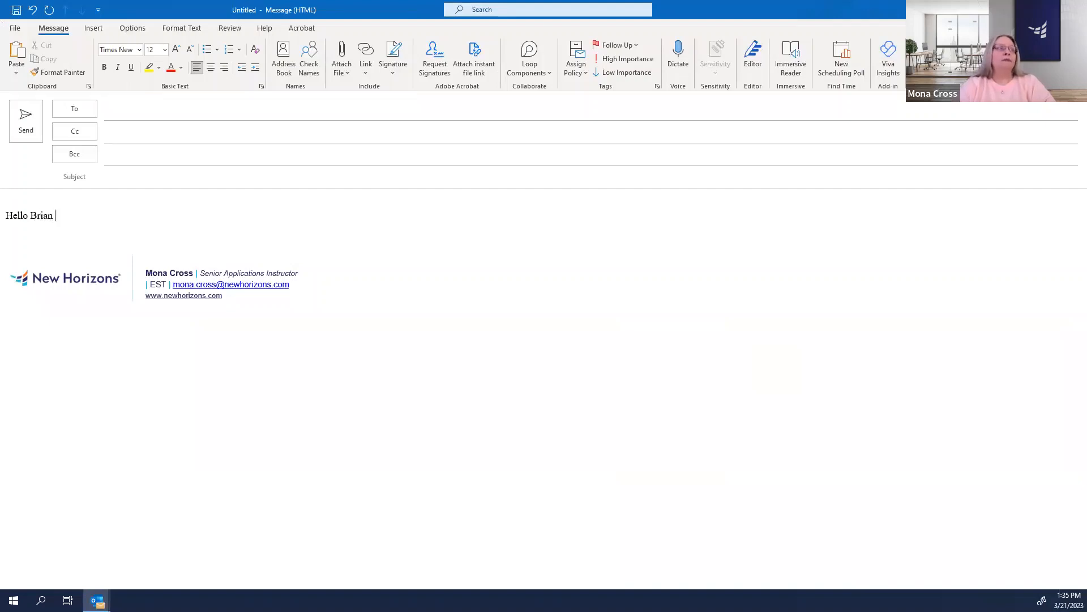
key(BackSpace)
key(BackSpace)
key(BackSpace)
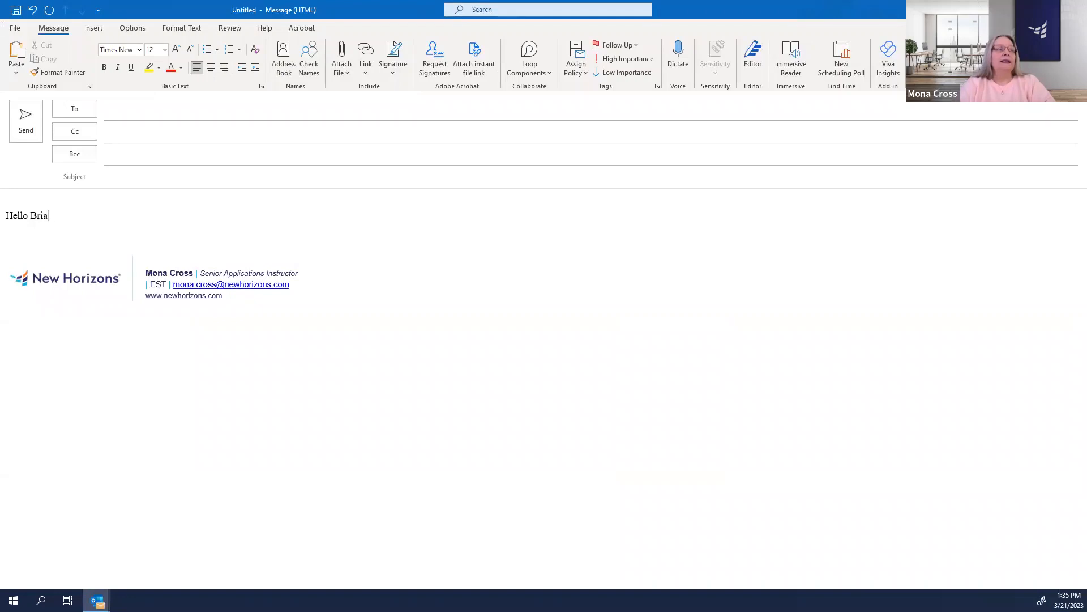
text(ian,)
key(Return)
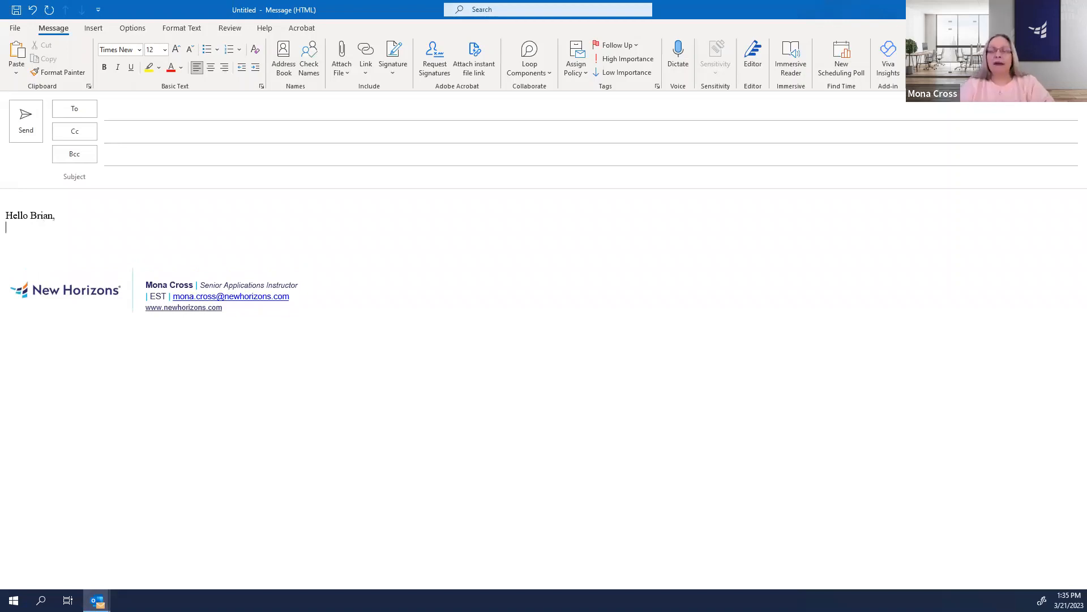
- Mention the first suggested colleague whose name starts with B on the line below the greeting, using an @ mention
text(@)
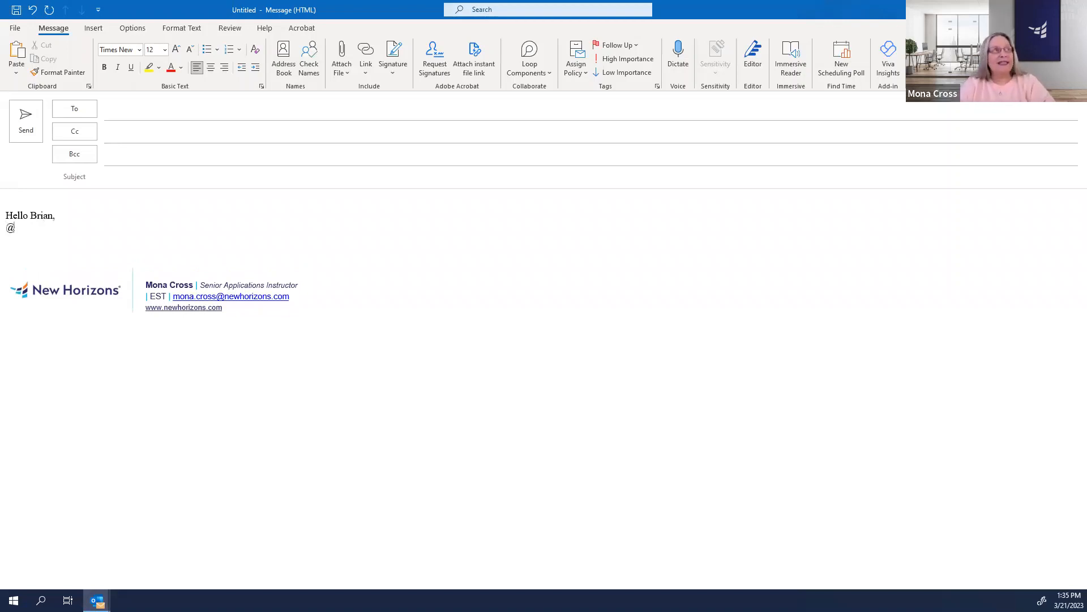
key(Escape)
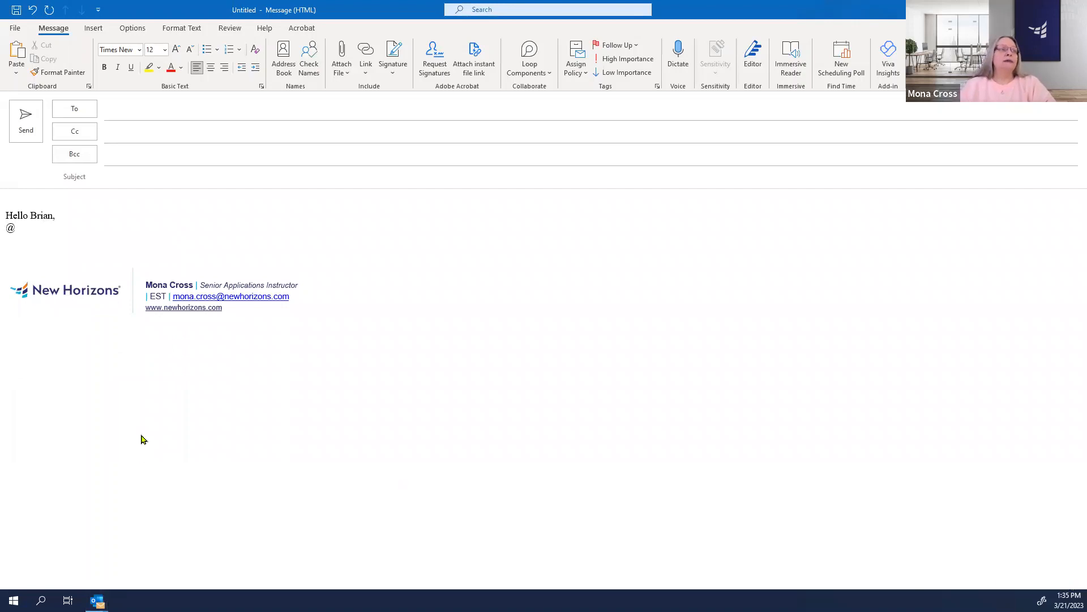
click(27, 228)
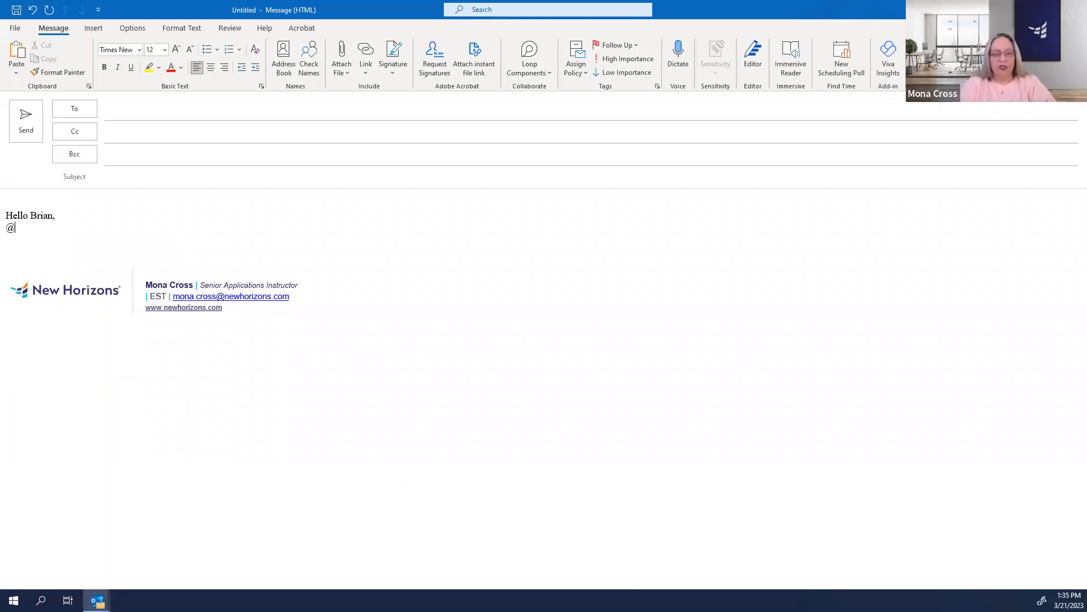
text(B)
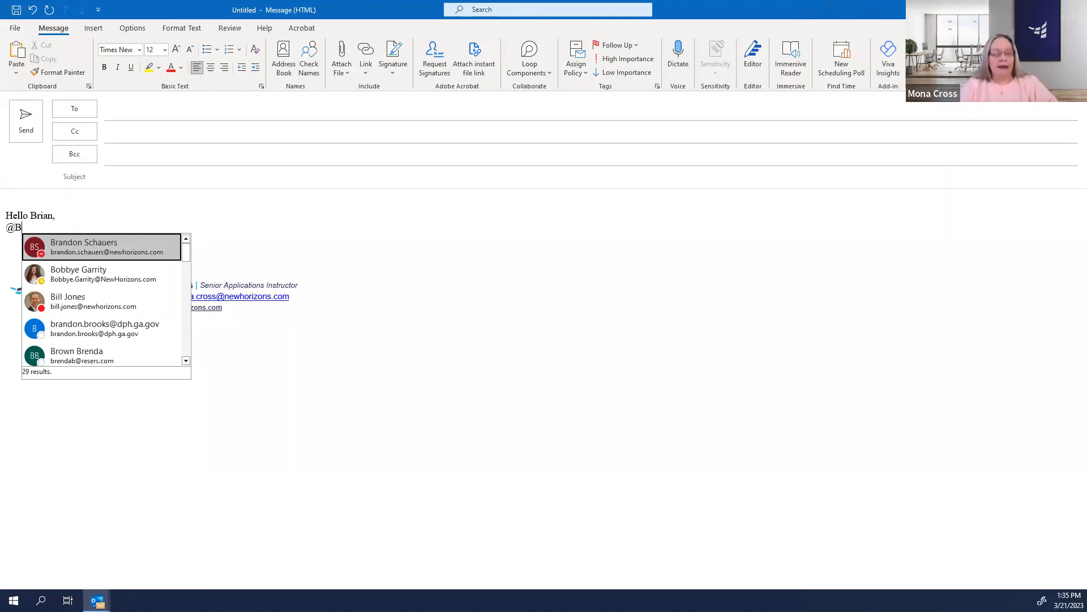
key(Return)
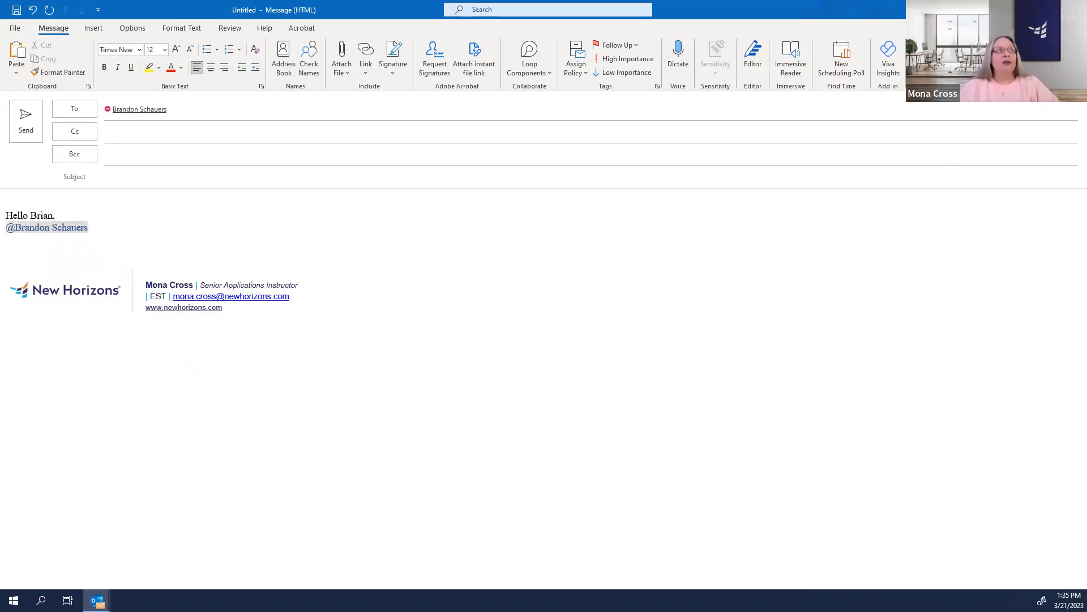
- Correct the first name in the greeting line so it matches the mentioned colleague, keeping the comma
click(58, 216)
key(BackSpace)
key(BackSpace)
key(BackSpace)
key(BackSpace)
click(6, 249)
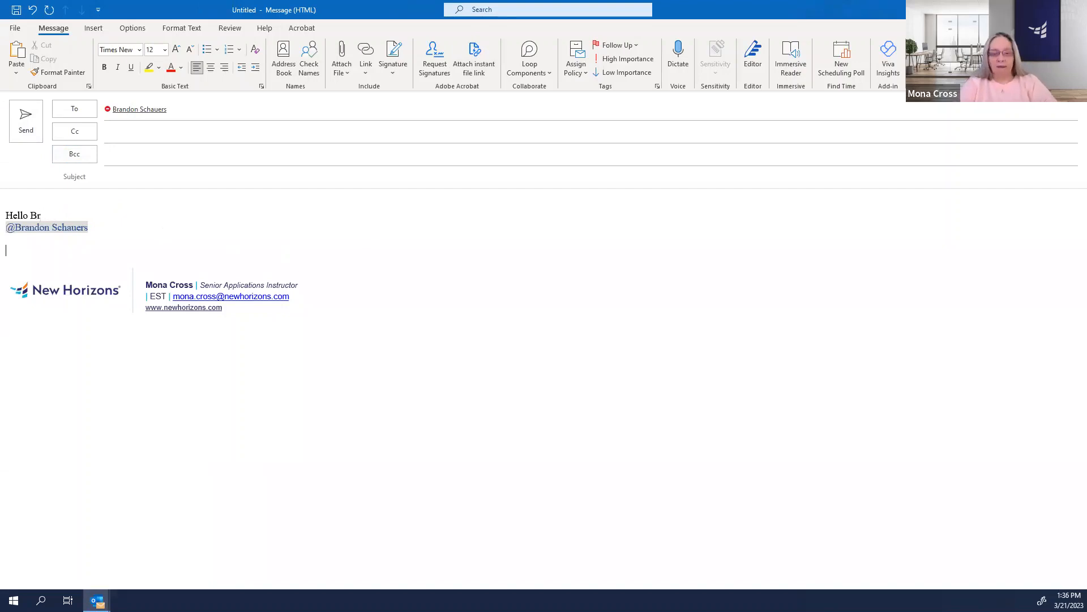
text(I'd se)
key(BackSpace)
key(BackSpace)
key(BackSpace)
key(BackSpace)
key(BackSpace)
key(BackSpace)
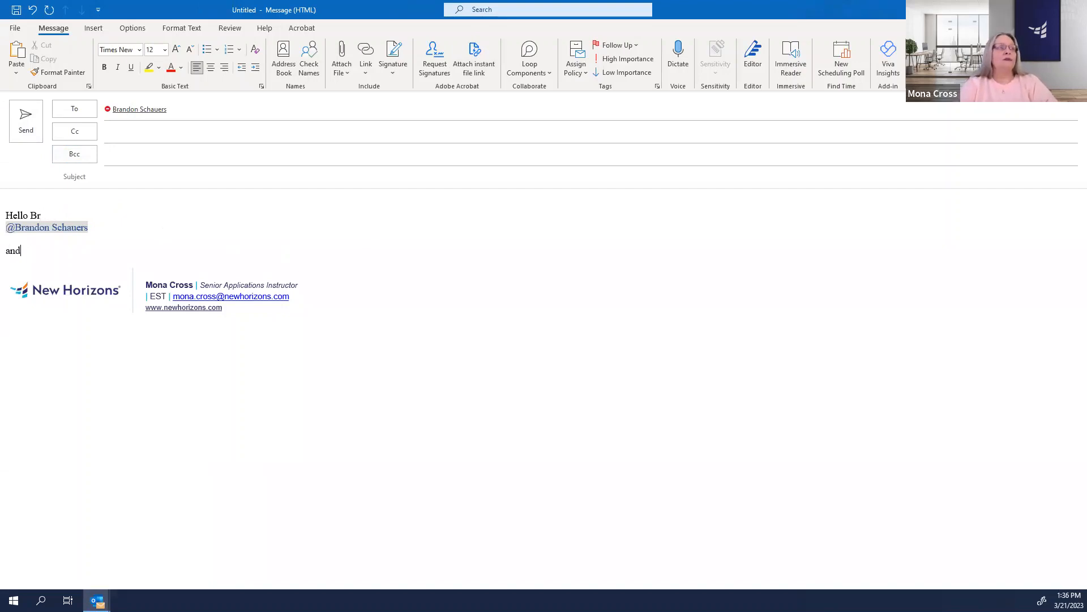
click(58, 216)
text(andon,)
- Add an @ mention of the second suggested colleague after the existing mention
click(104, 230)
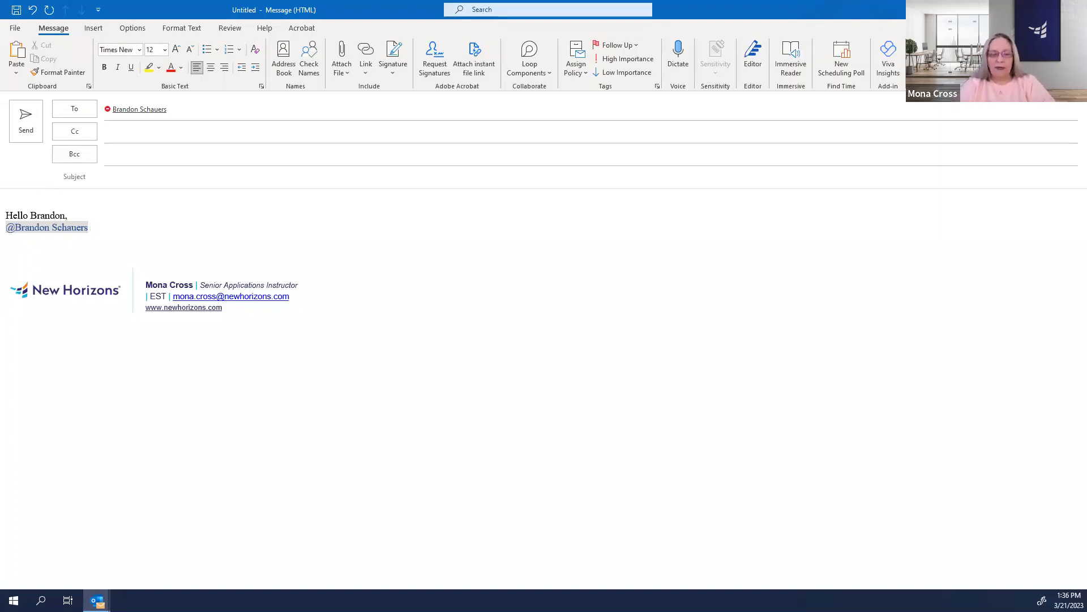
text(@)
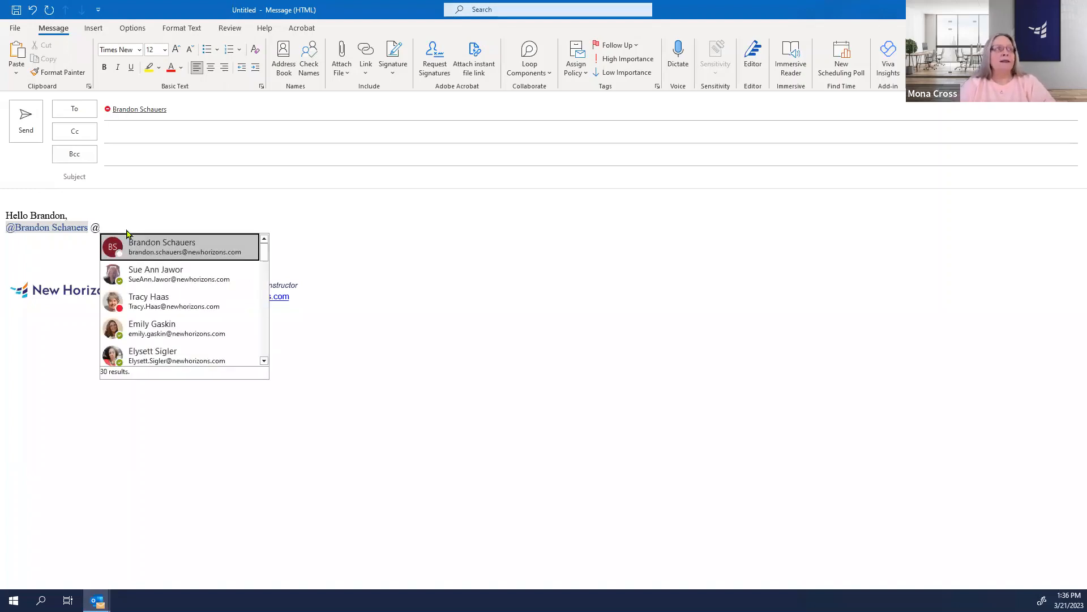
key(Down)
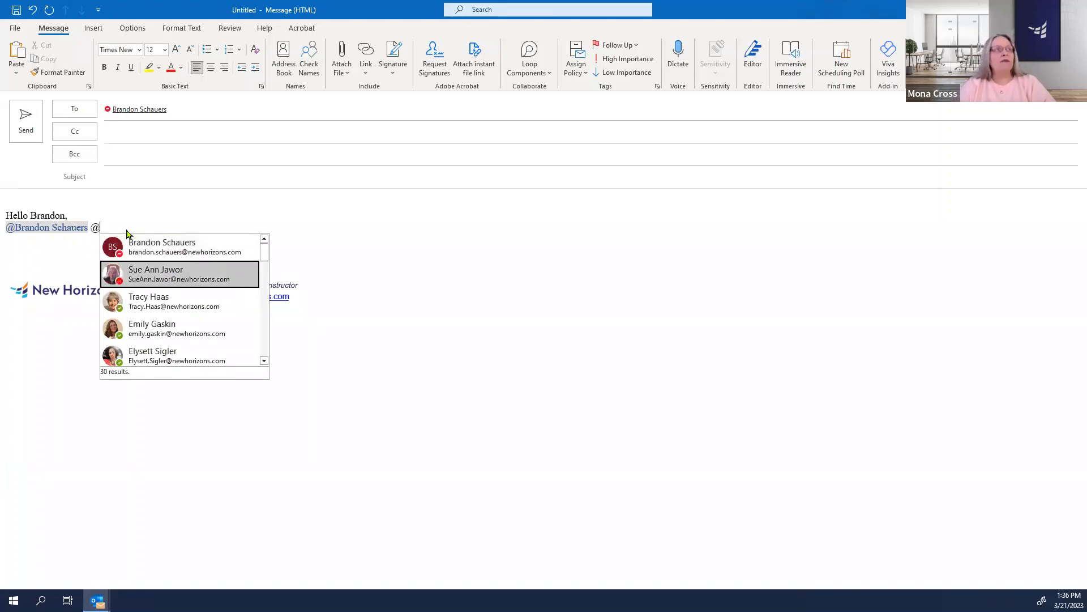
key(Return)
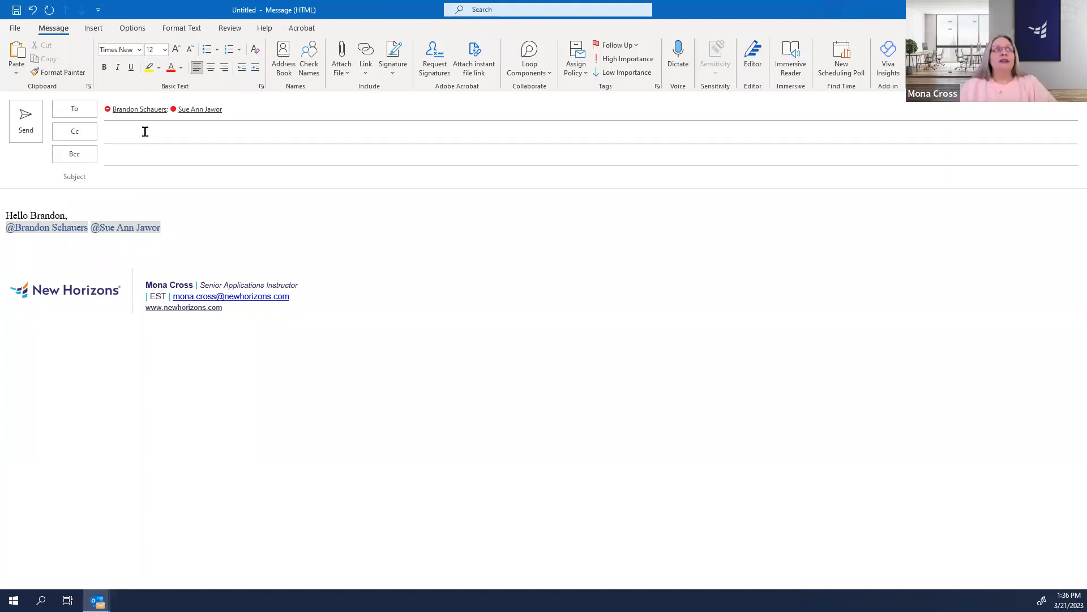
- Move the second mentioned colleague from the To field to the Cc field
mouse_move(196, 110)
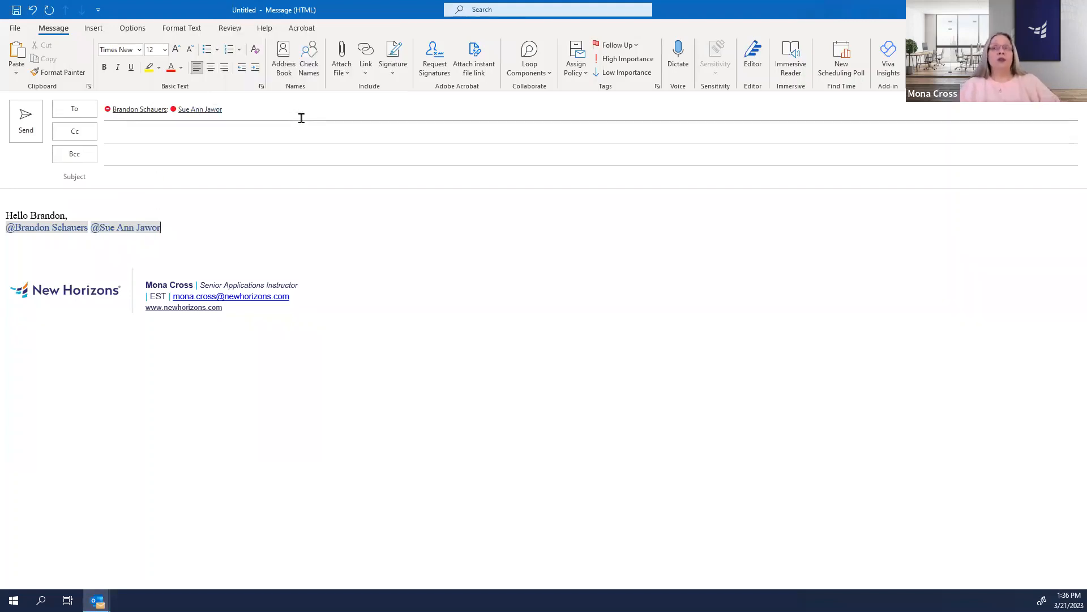
click(196, 110)
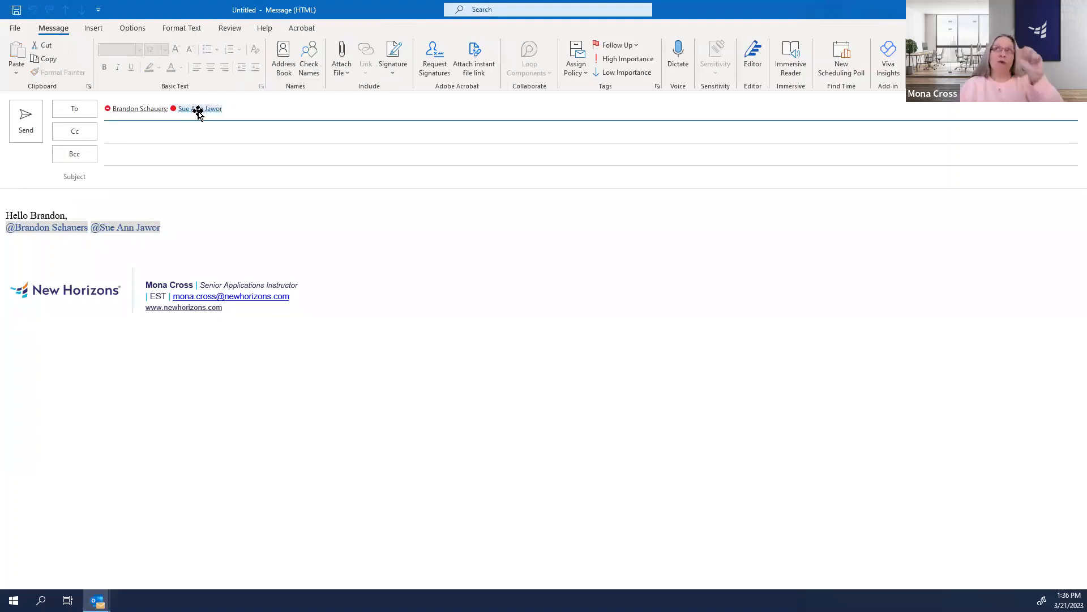
drag(198, 112, 162, 133)
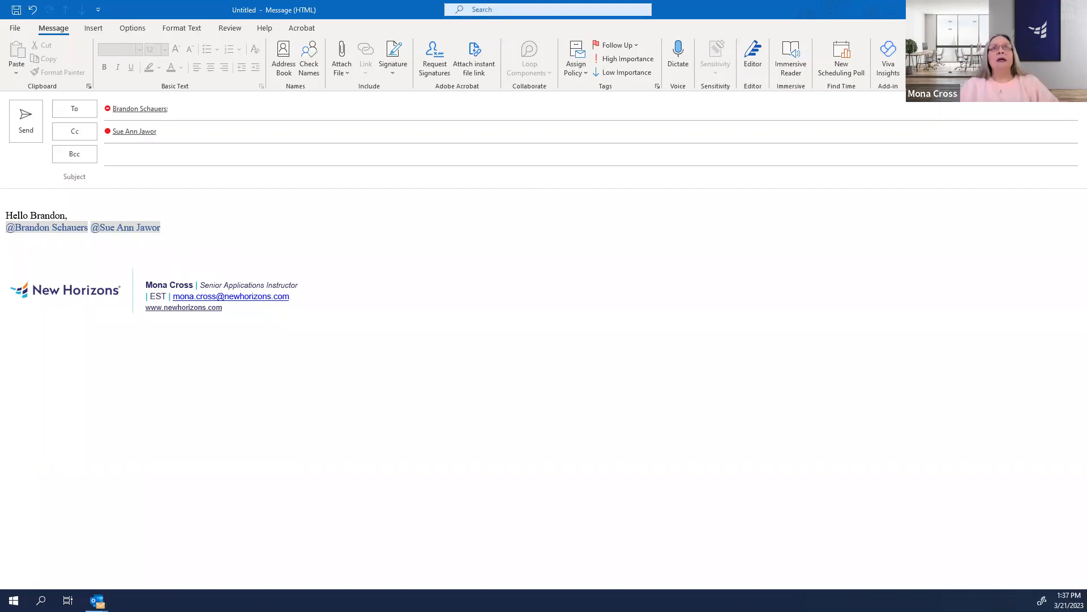
- Restore the message to a smaller window over the mailbox and open File Explorer beside it
click(1048, 9)
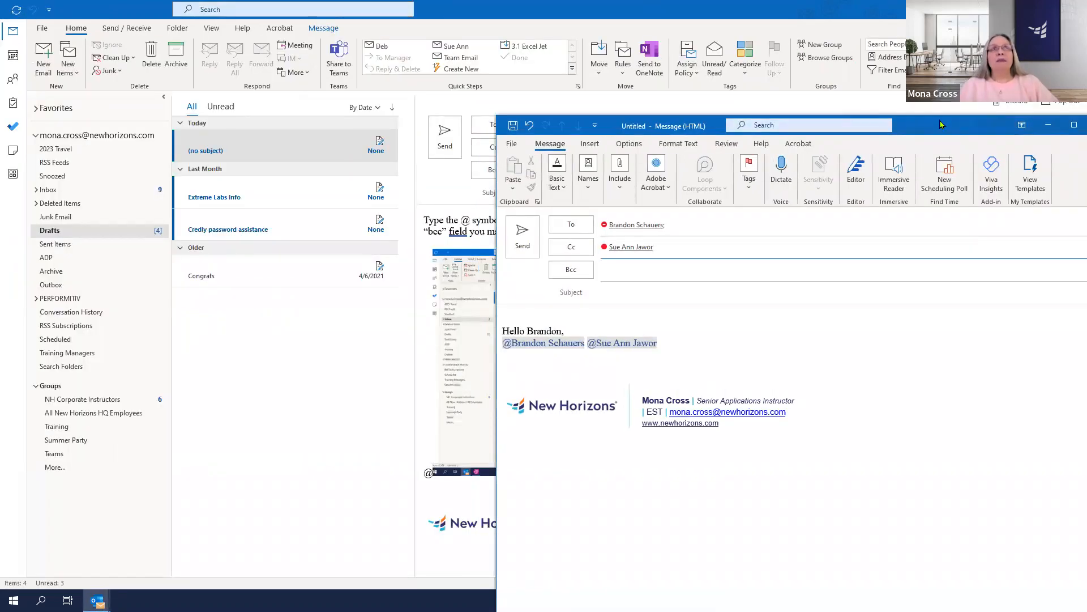
drag(941, 125, 579, 22)
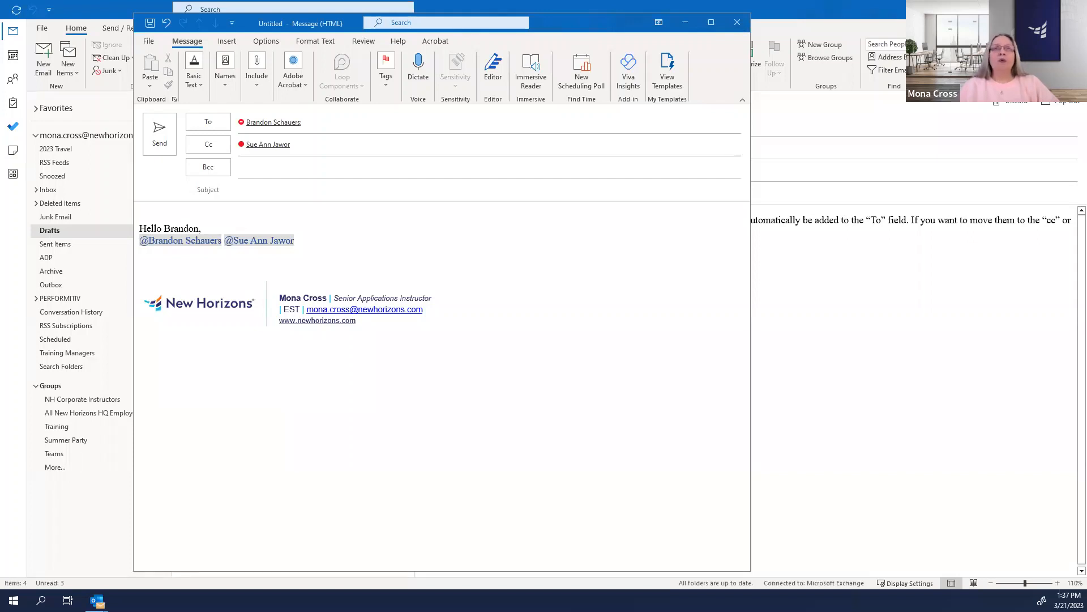
key(super+e)
drag(1014, 152, 995, 98)
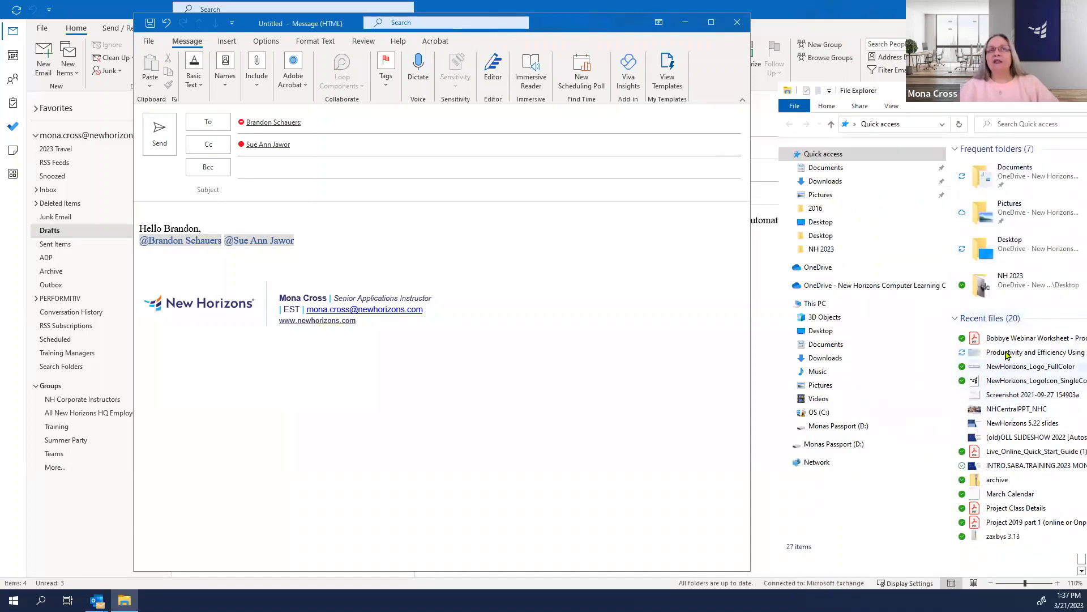
- Attach the Webinar Worksheet PDF from the recent files to the message and shift File Explorer closer to it
drag(989, 338, 545, 258)
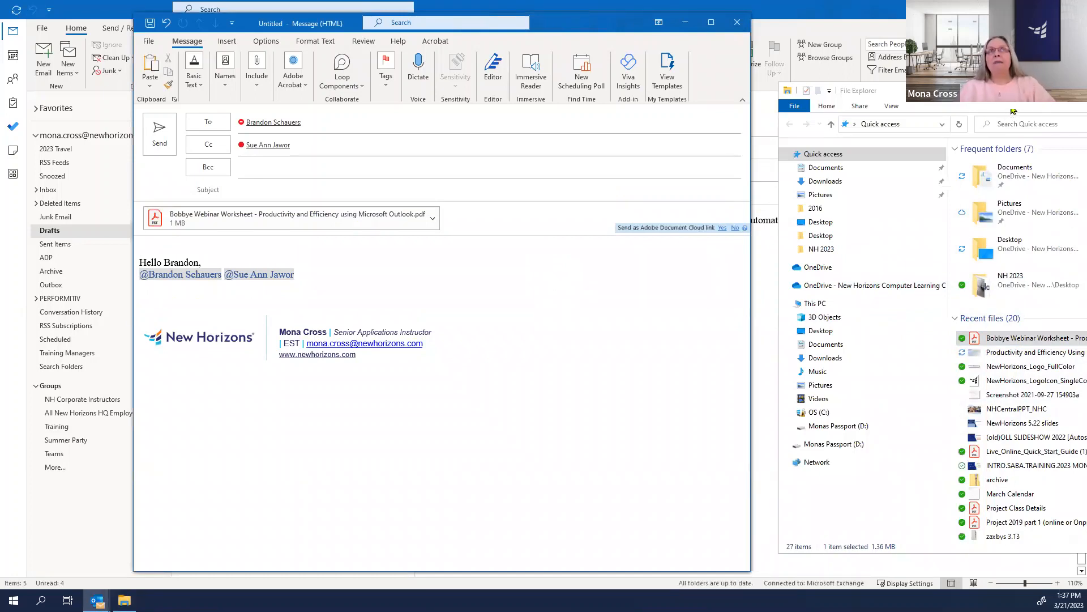
key(alt+Tab)
drag(884, 90, 848, 80)
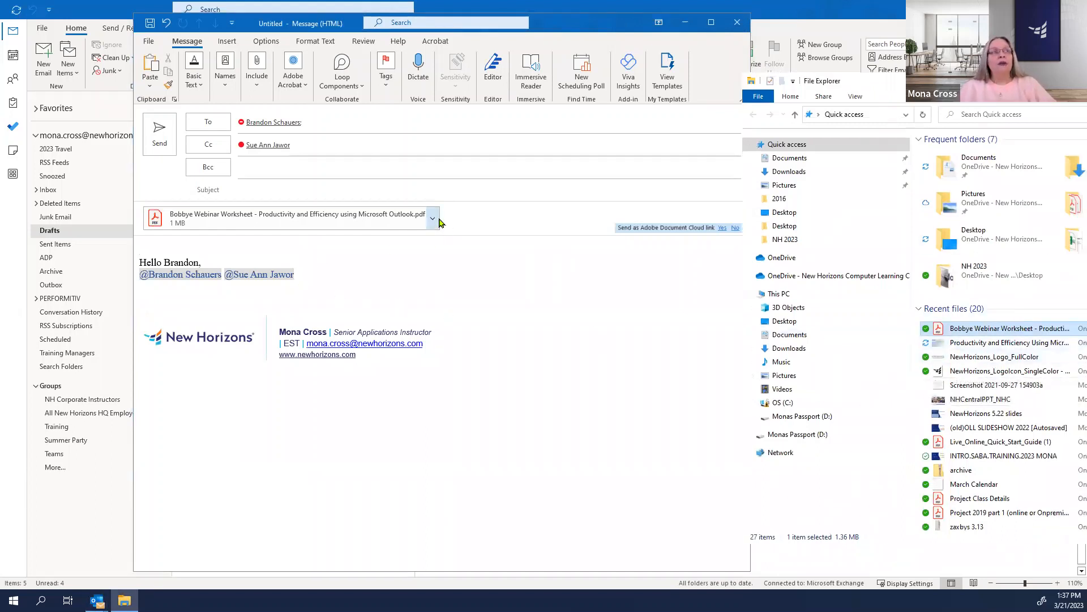
- Try to move the attached PDF into the message body, and remove both copies of the attachment
drag(201, 220, 527, 478)
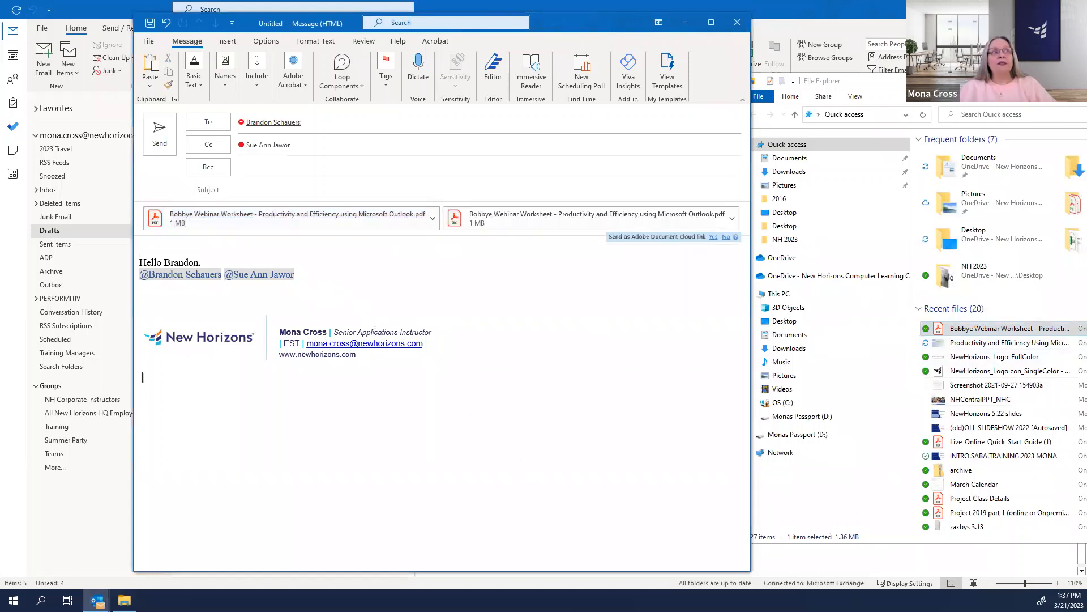
click(732, 217)
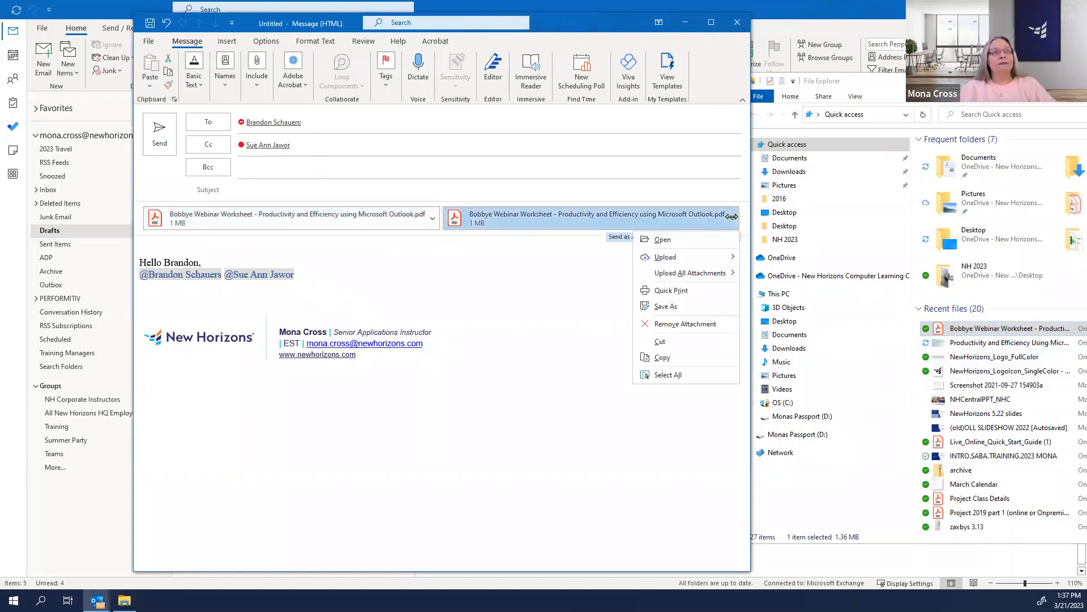
click(679, 322)
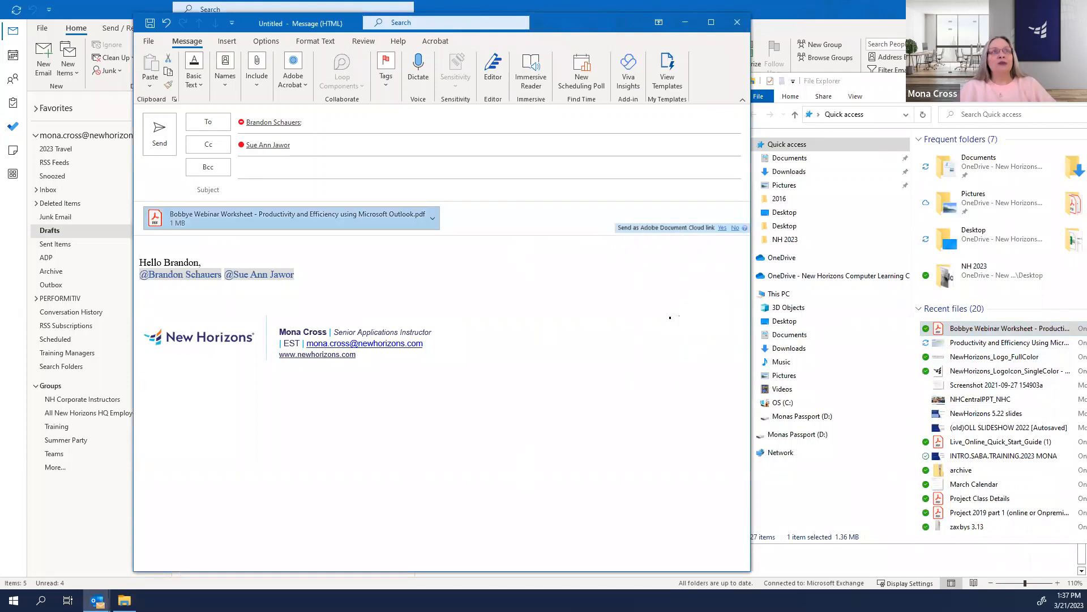
click(432, 218)
click(425, 309)
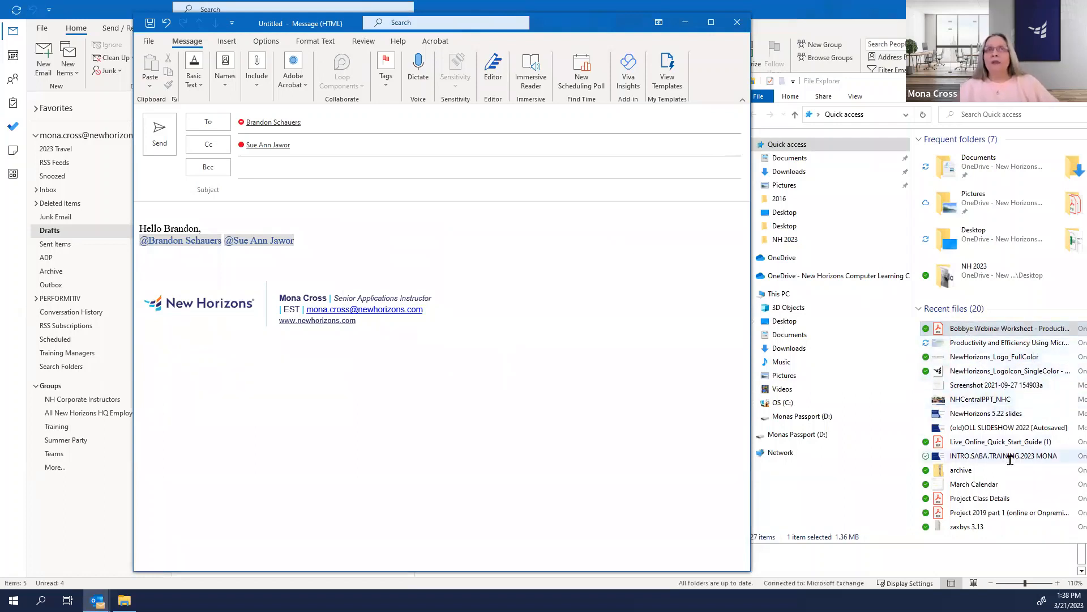
- Attach the Webinar Worksheet PDF, NewHorizons_Logo_FullColor and archive files together from File Explorer to the message
ctrl+click(988, 356)
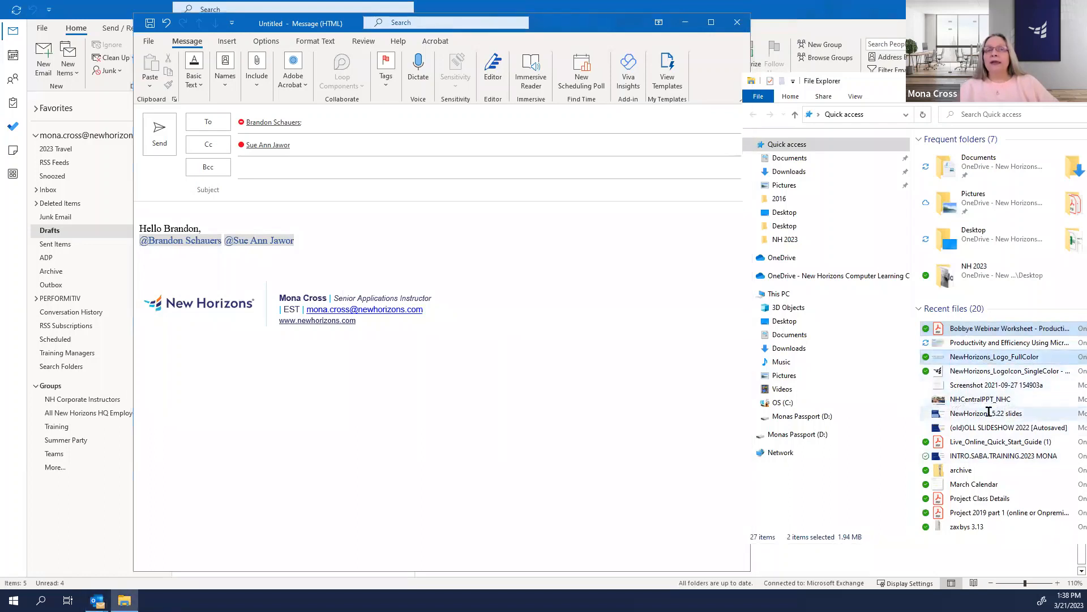
ctrl+click(978, 470)
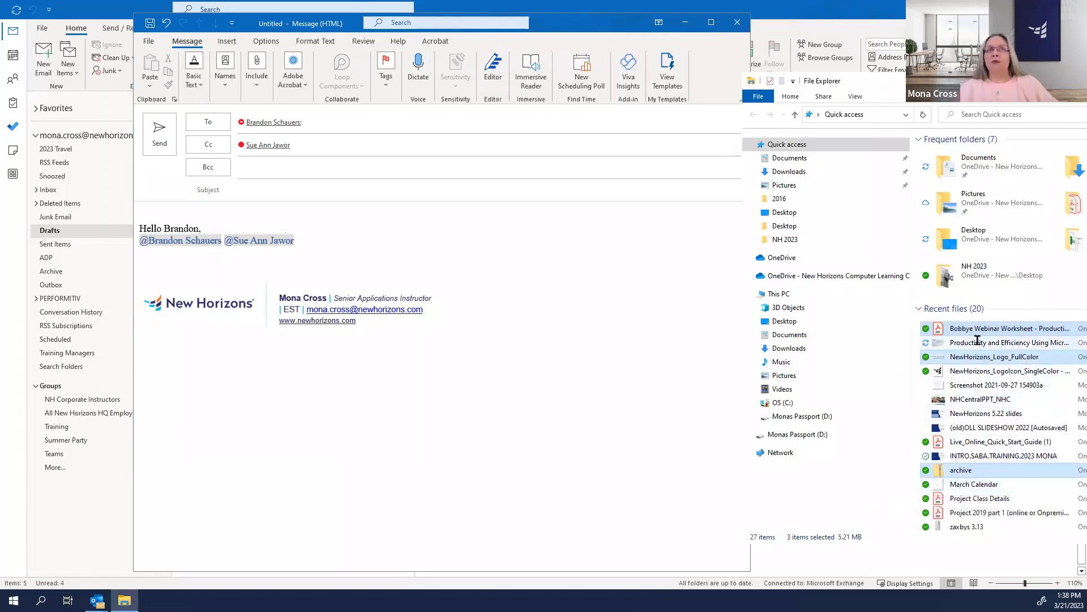
drag(973, 329, 573, 278)
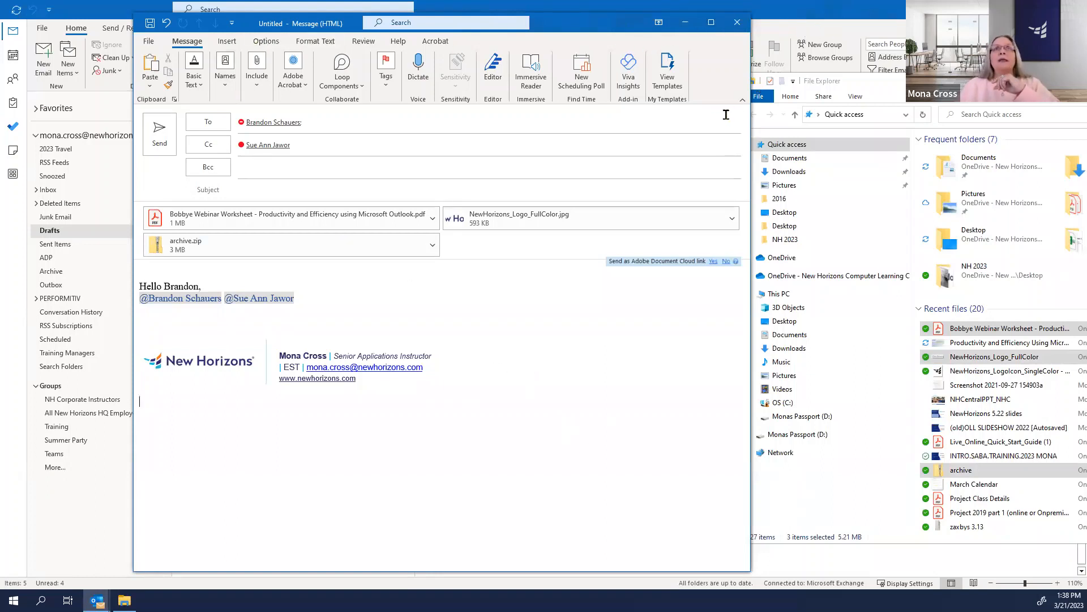
click(894, 81)
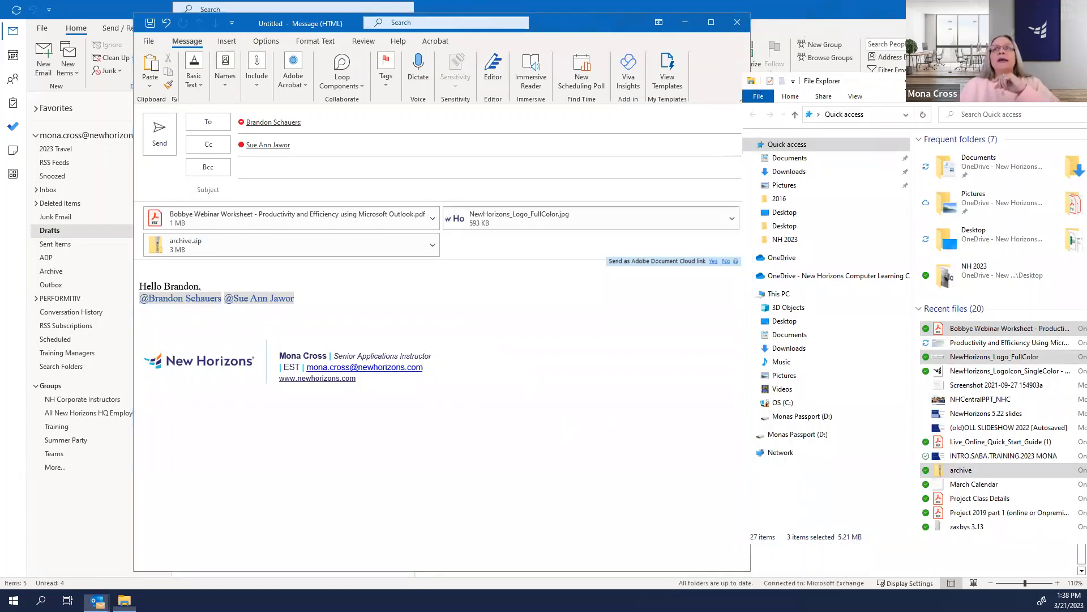
- Close File Explorer, maximize the message window and look over the sources offered for attaching a file
key(alt+F4)
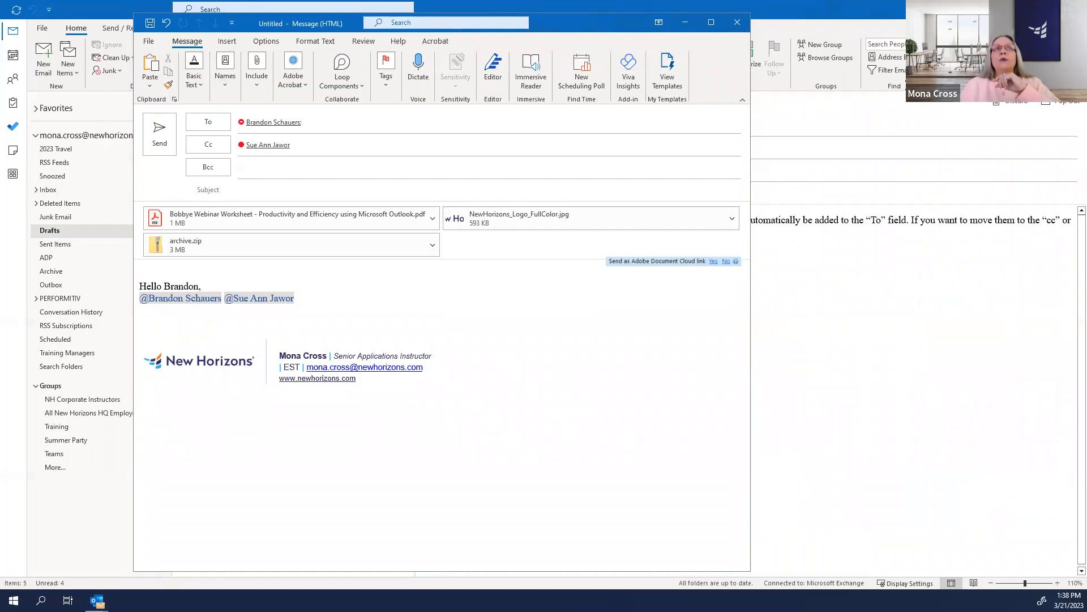
click(710, 22)
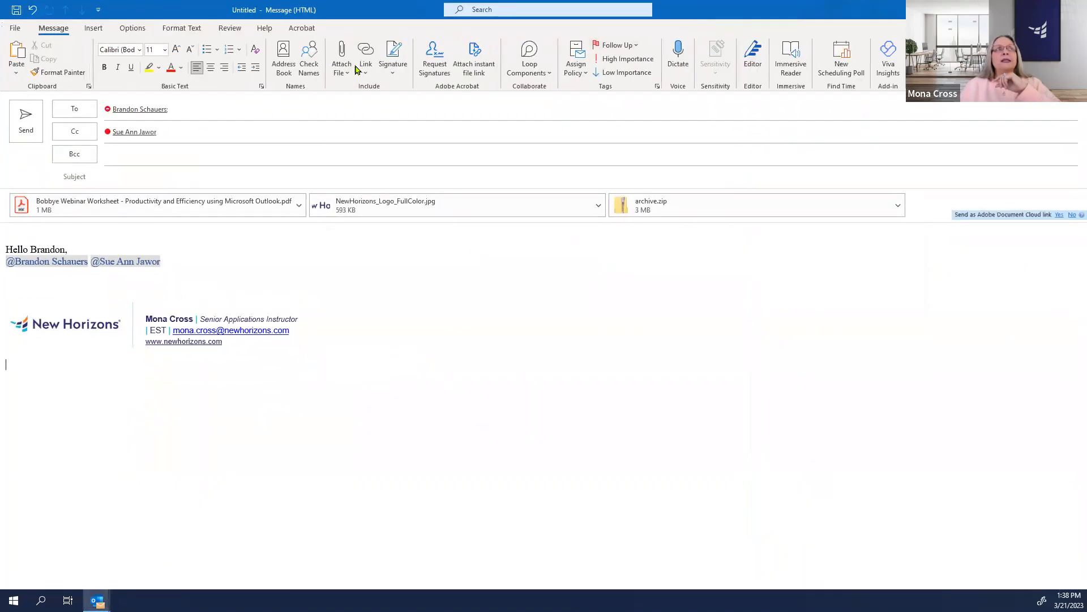
click(347, 76)
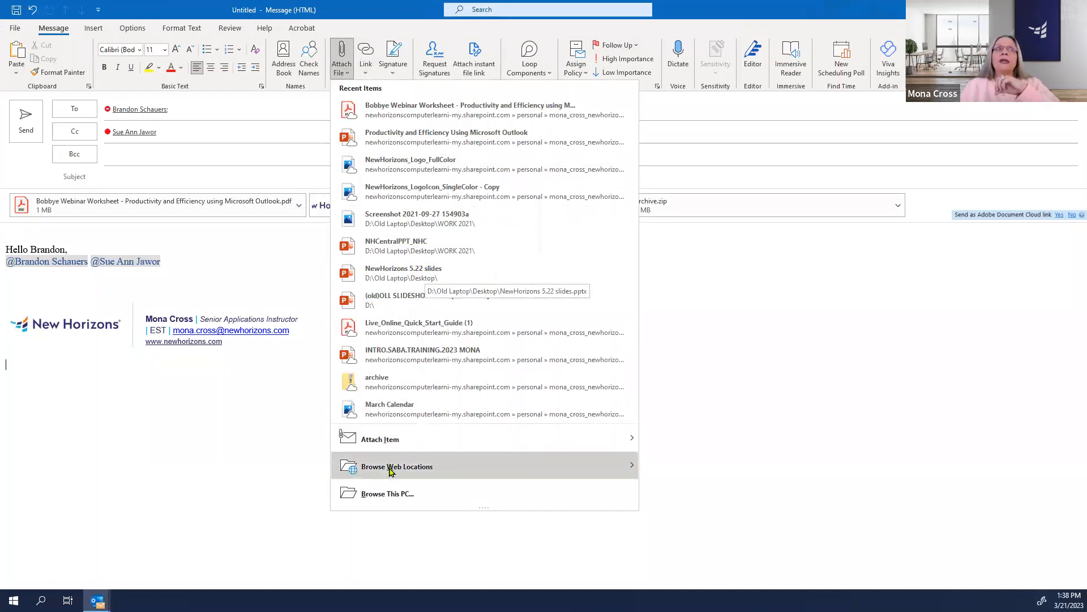
click(832, 378)
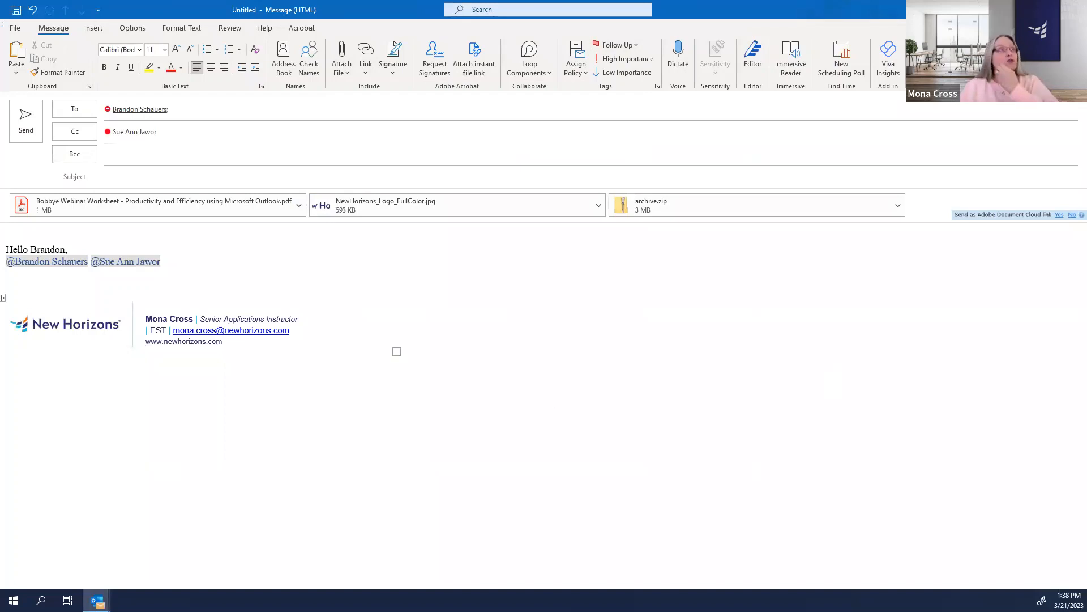
- Move the Cc recipient back to the To field and view that recipient's contact card
click(129, 133)
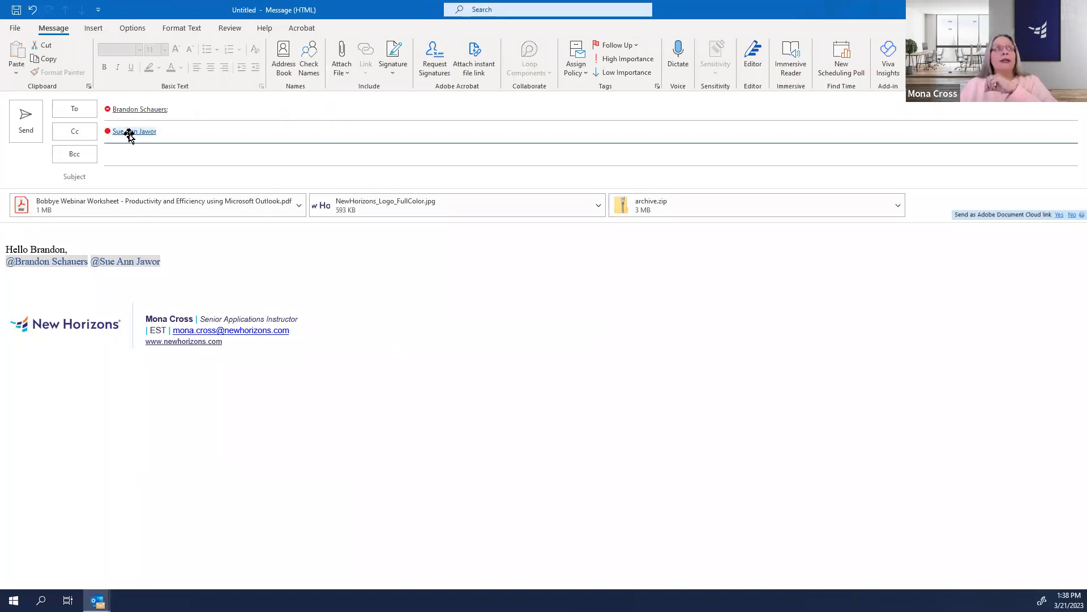
drag(129, 136, 214, 110)
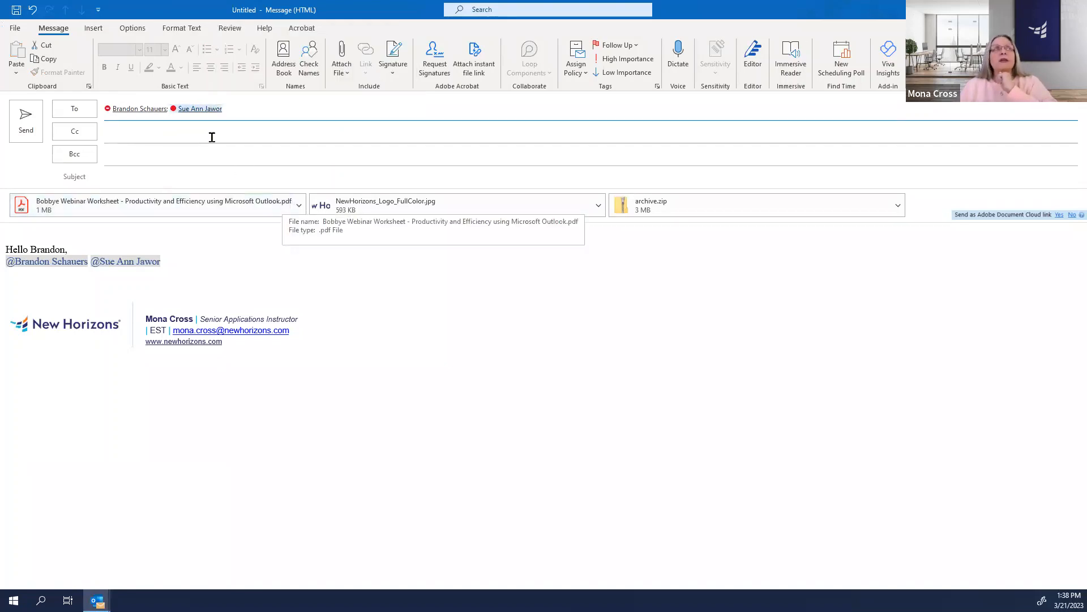
click(200, 111)
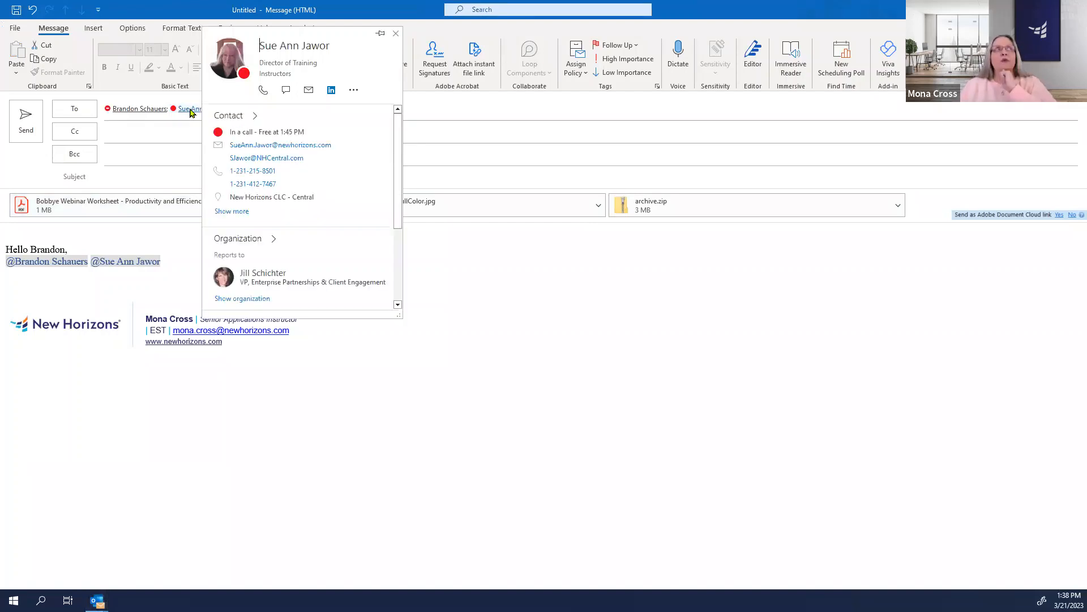
click(490, 300)
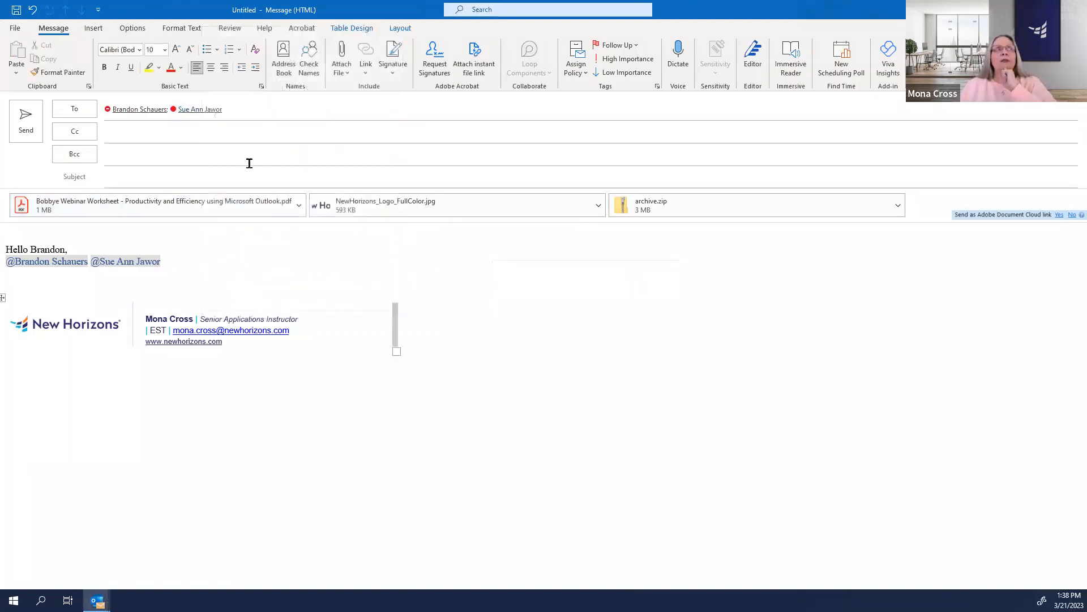
- Move the second To recipient to the Bcc field and minimize the message window
click(194, 107)
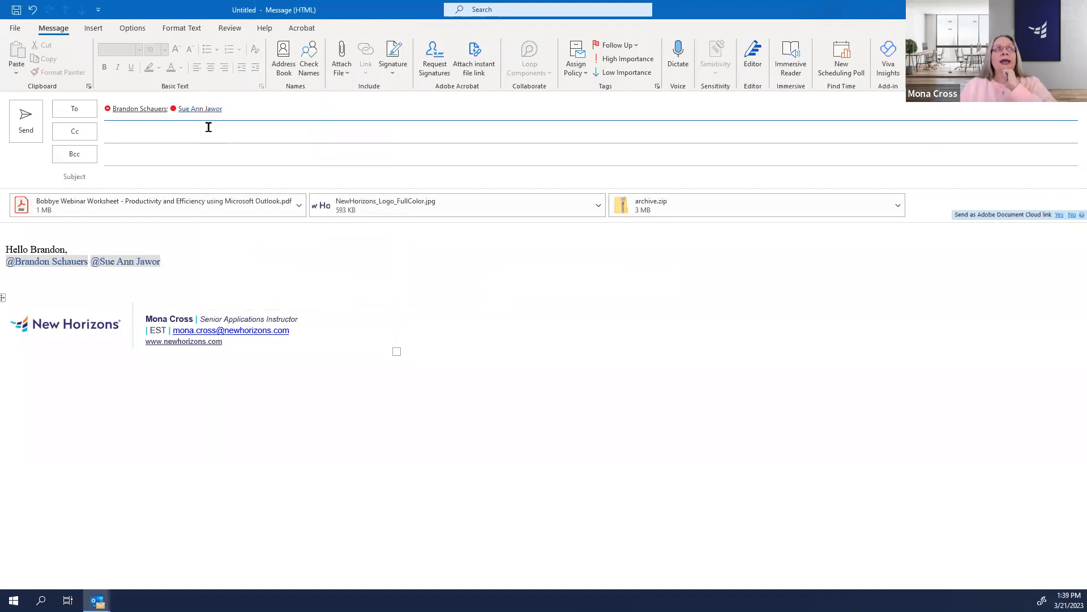
click(199, 108)
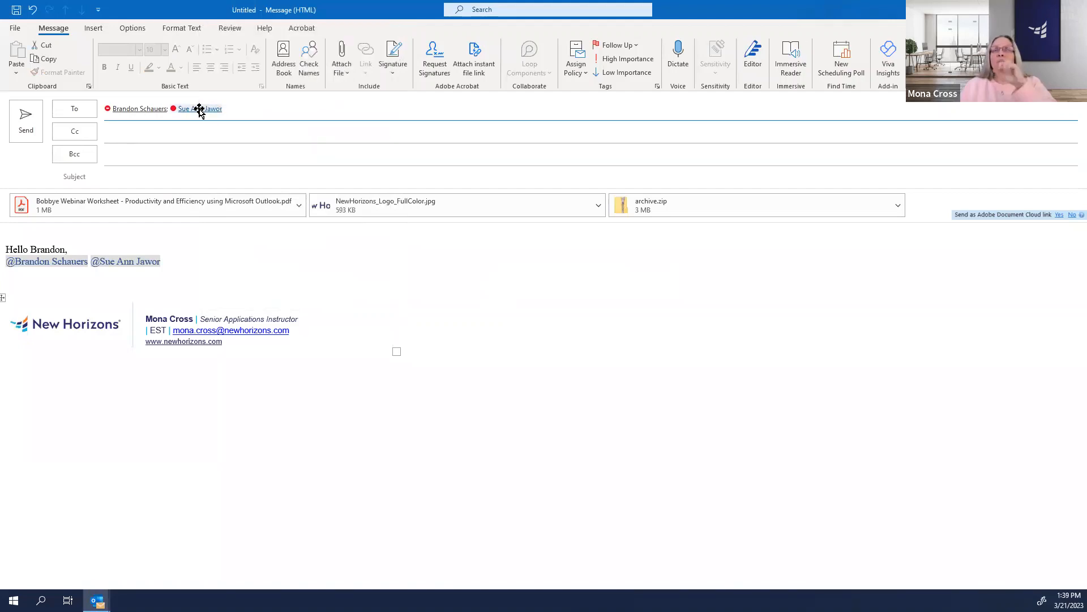
drag(199, 110, 154, 152)
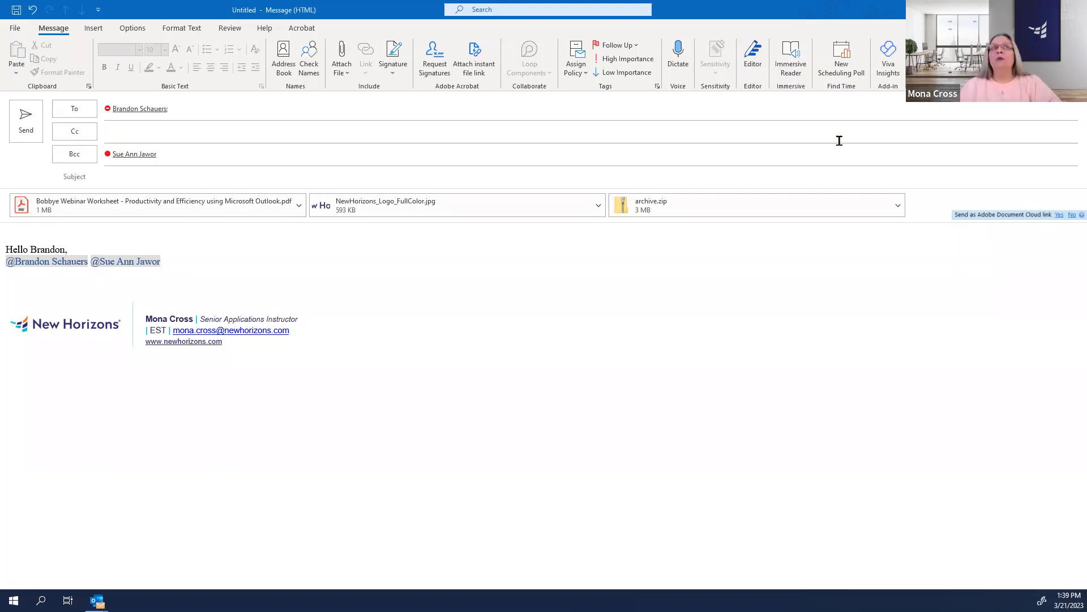
click(1022, 10)
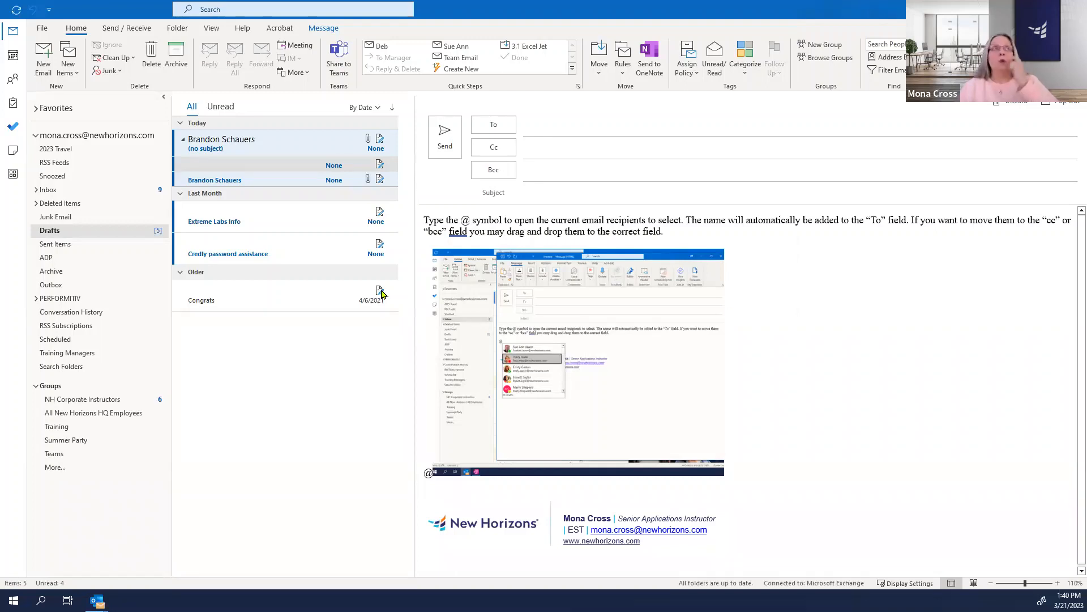
- Search the mailbox from the Inbox for all messages sent by a colleague, using the suggested sender
click(49, 190)
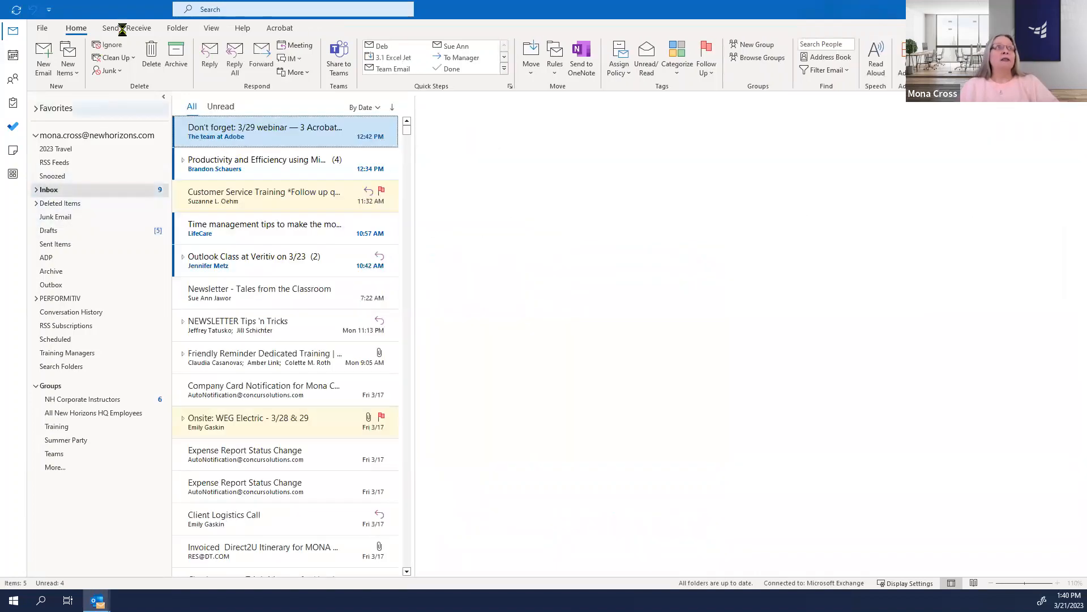
click(250, 10)
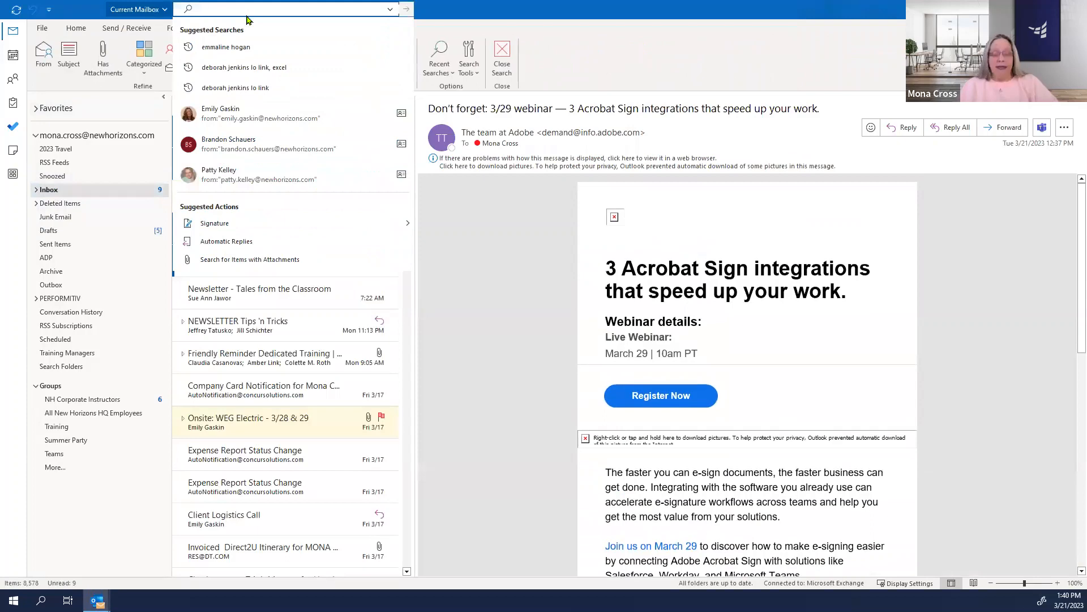
text(jeff)
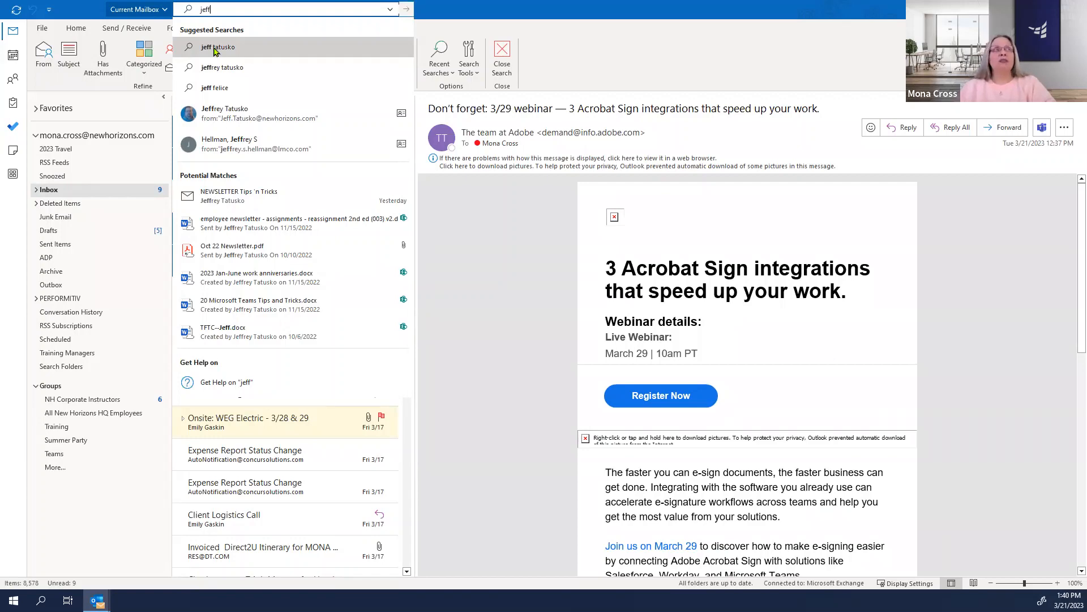
click(230, 116)
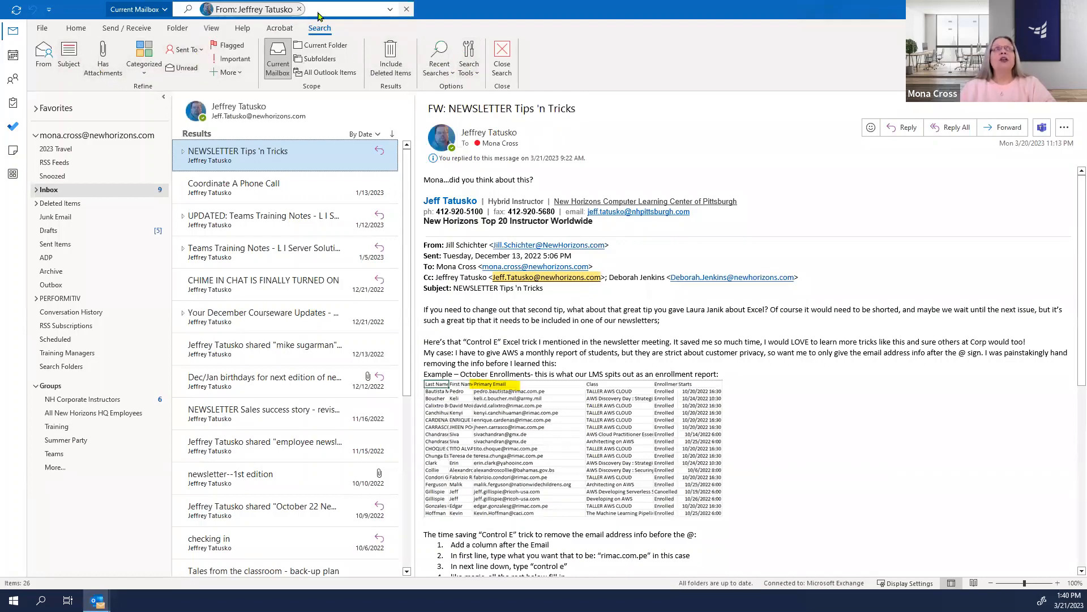
- Collapse the ribbon while keeping the sender search open
click(317, 9)
right_click(650, 75)
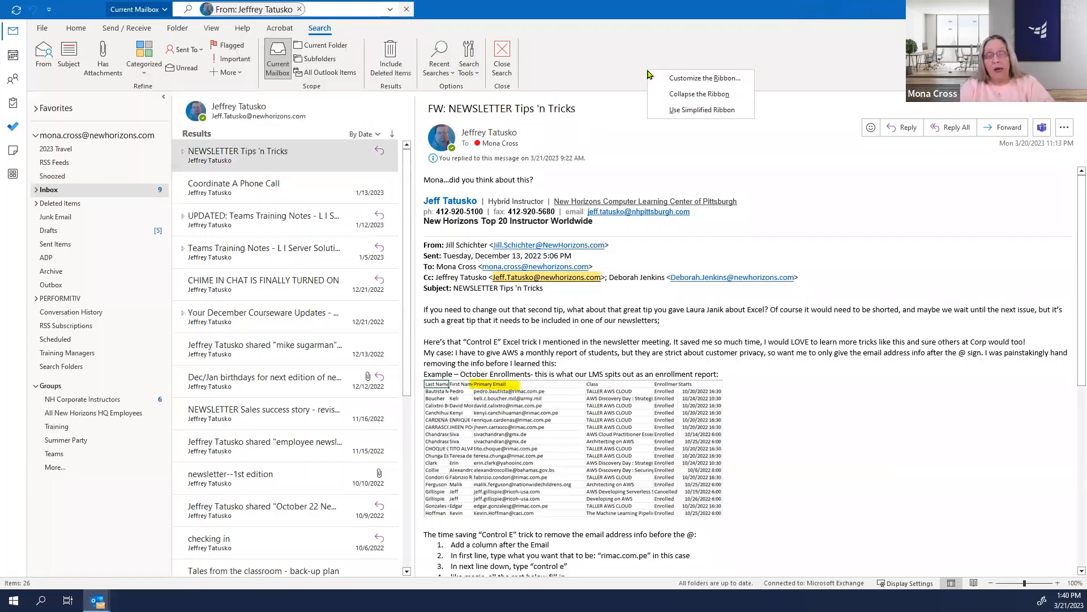
key(n)
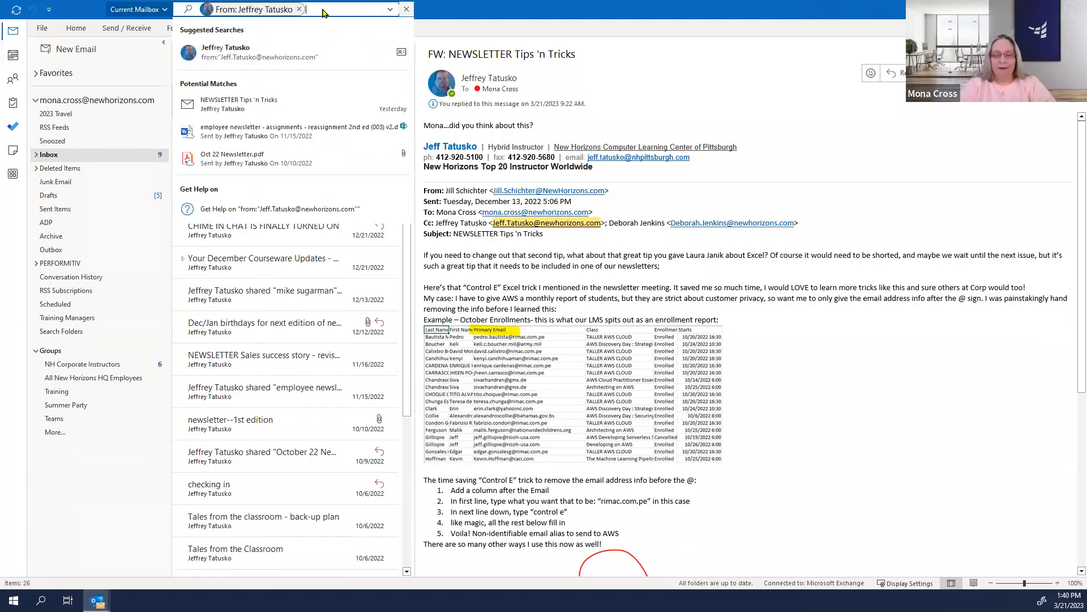
- Narrow the sender search with the keyword january, review the matching messages and close the search
text(january)
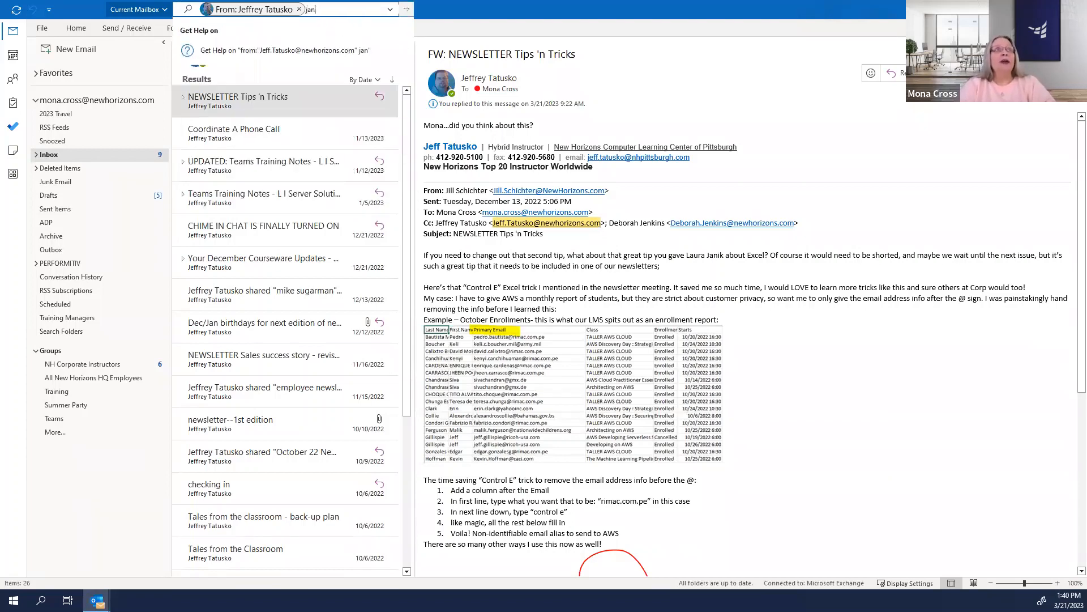
key(Return)
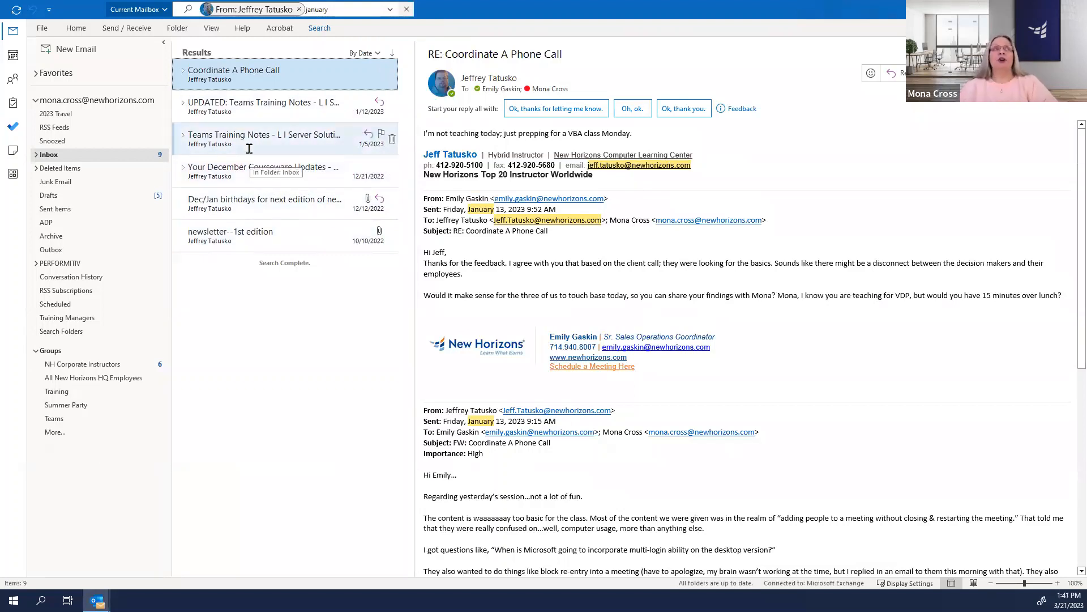
click(407, 9)
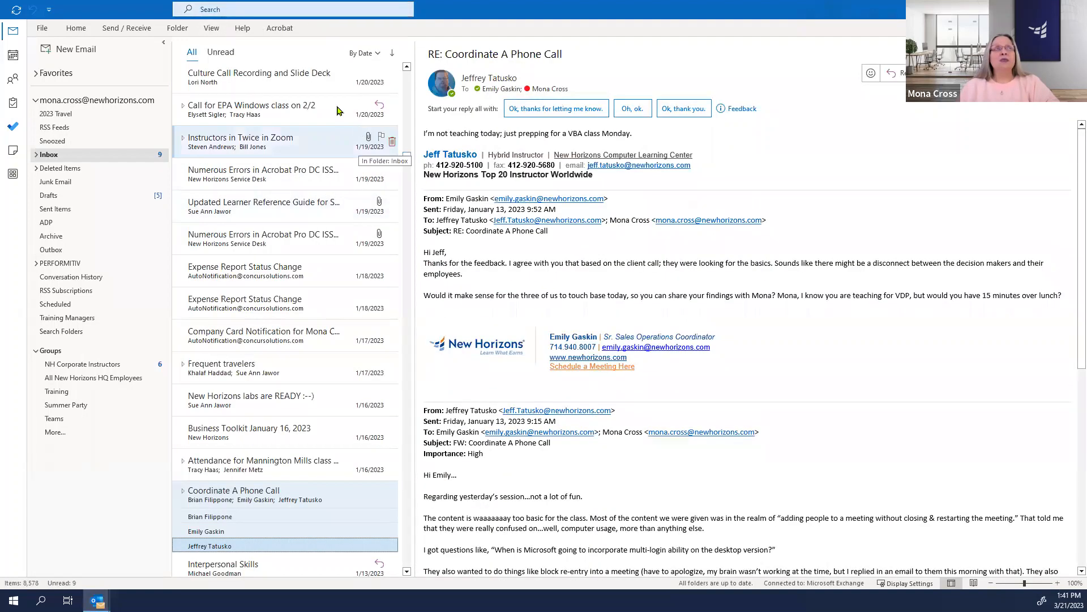
- Show the conversation display settings and look through the Inbox's January 2023 messages for a multi-message conversation
click(215, 30)
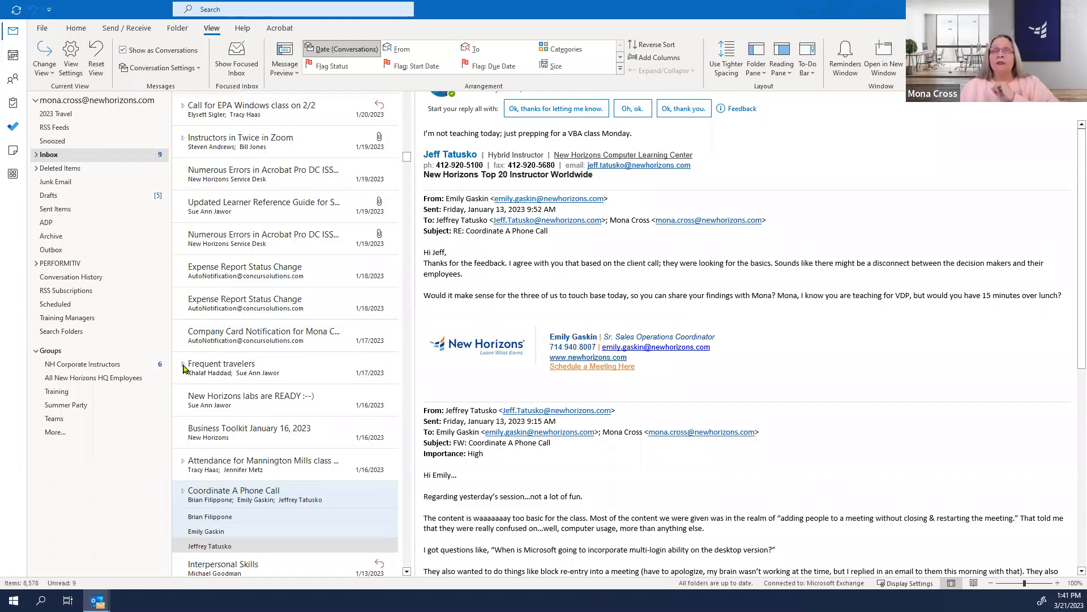
scroll(214, 369, down, 1)
scroll(216, 368, down, 3)
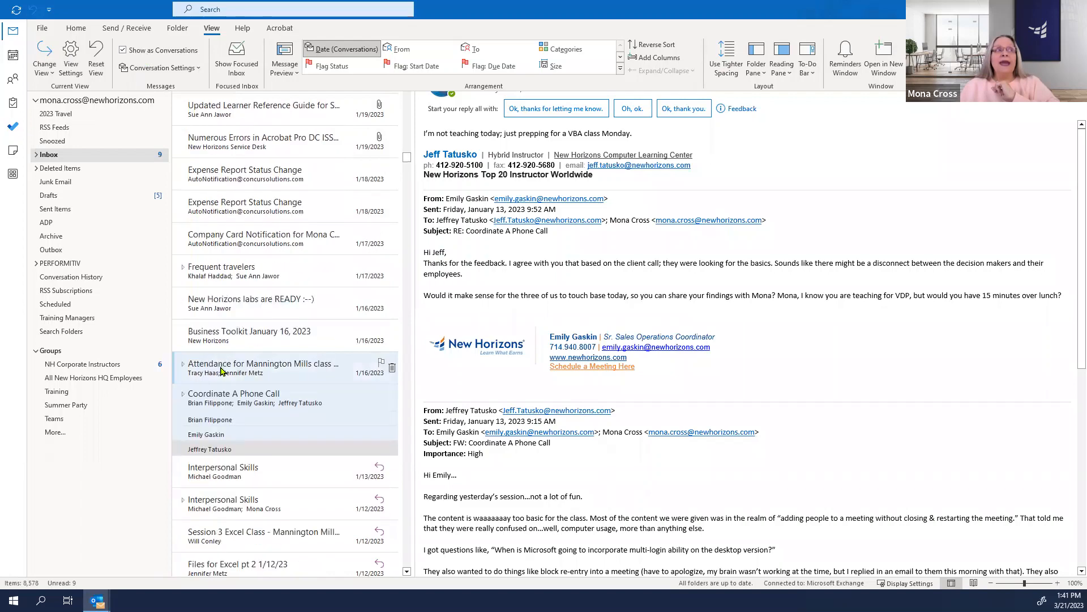
scroll(229, 370, down, 6)
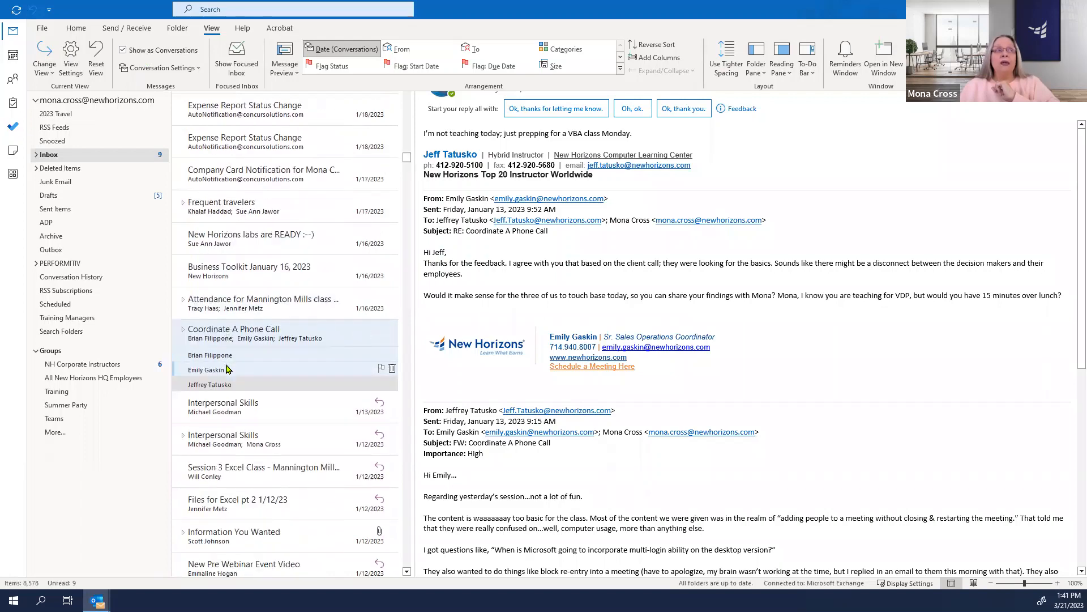
scroll(241, 371, down, 9)
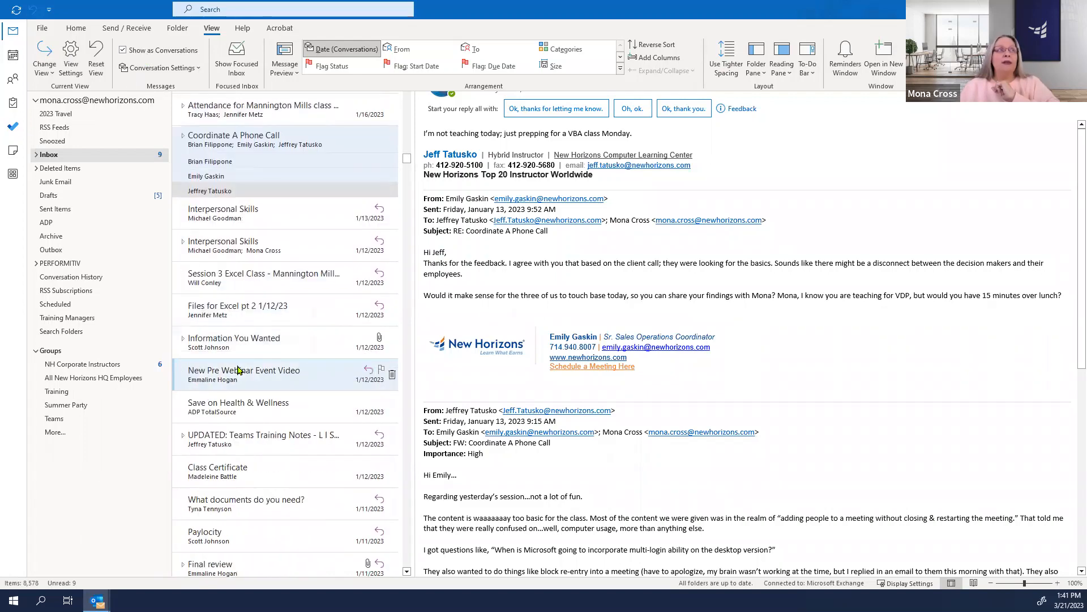
scroll(243, 371, down, 11)
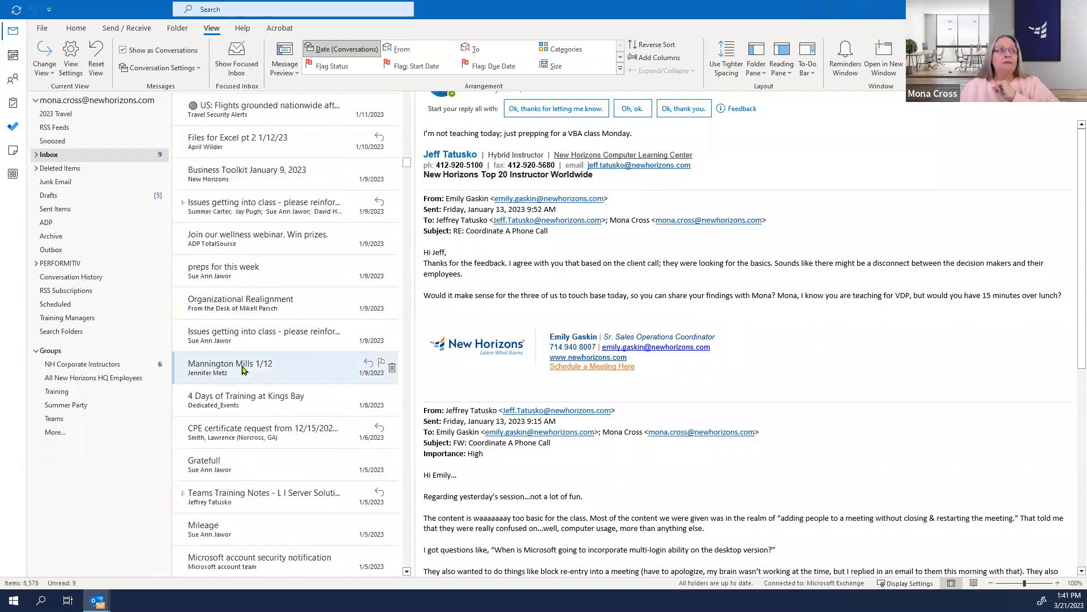
scroll(243, 369, down, 6)
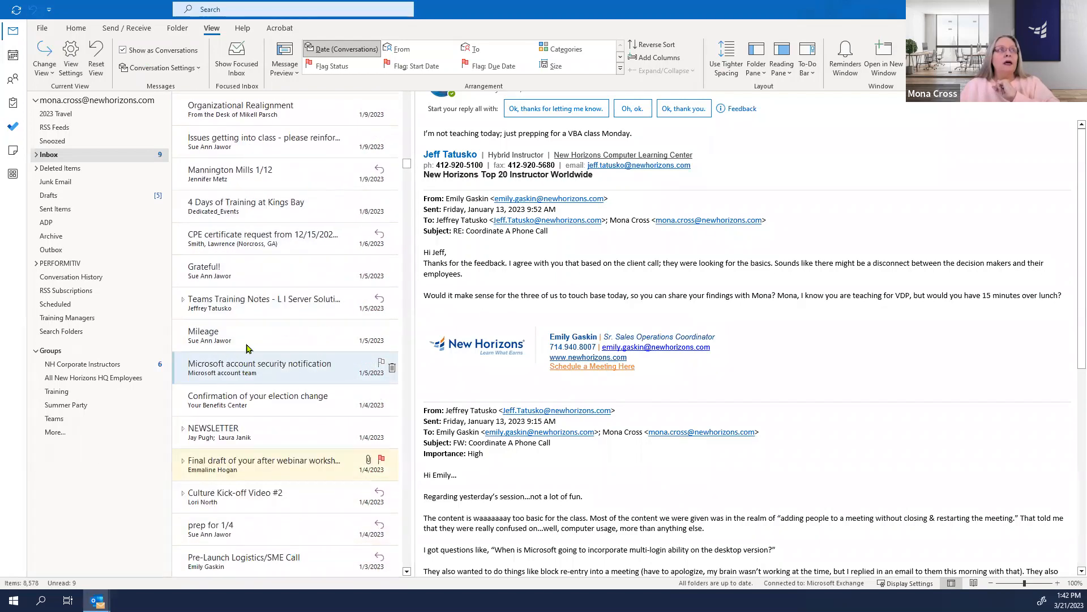
scroll(268, 351, down, 6)
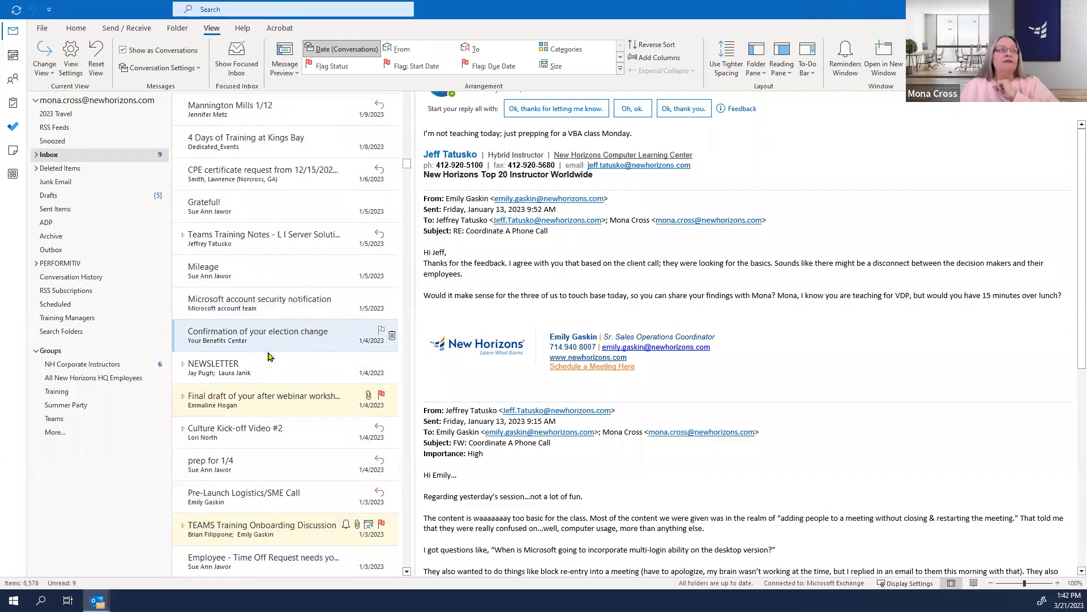
scroll(267, 361, down, 1)
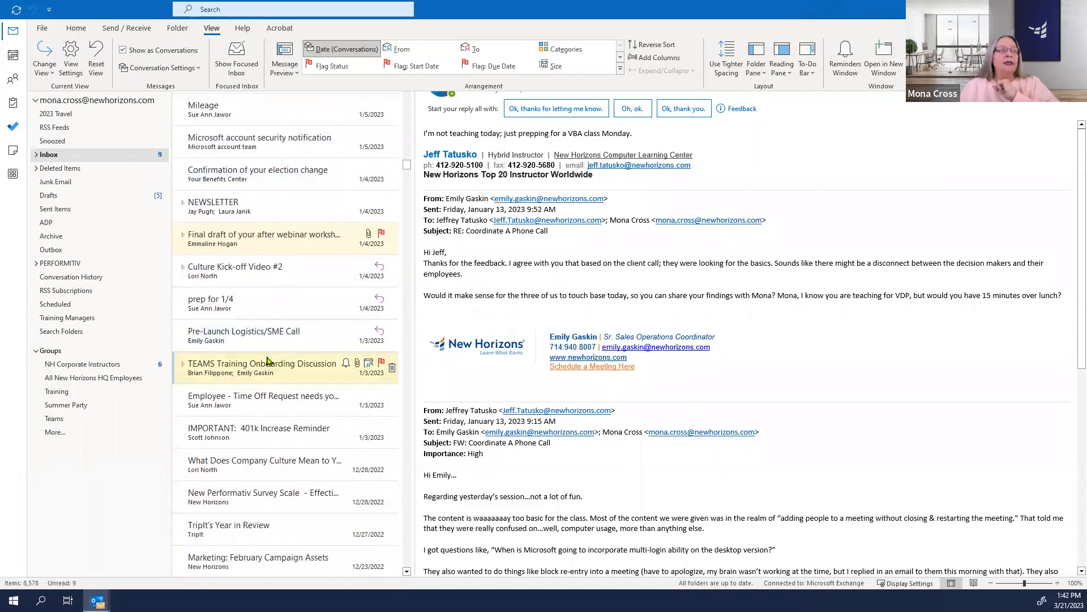
- Expand the TEAMS Training Onboarding Discussion conversation to include its sent reply, and collapse it again
click(182, 368)
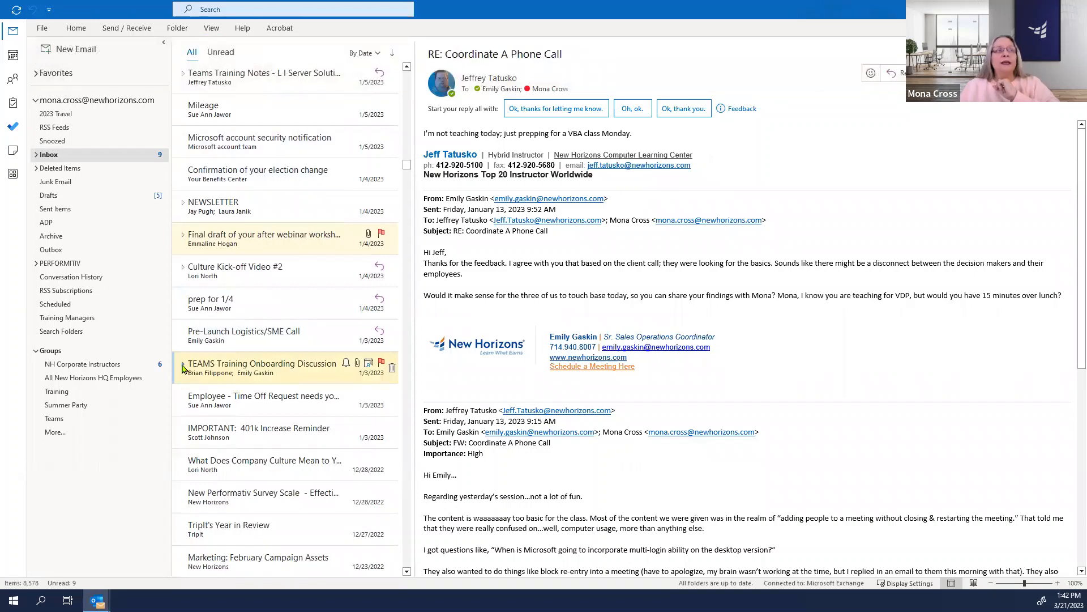
click(182, 366)
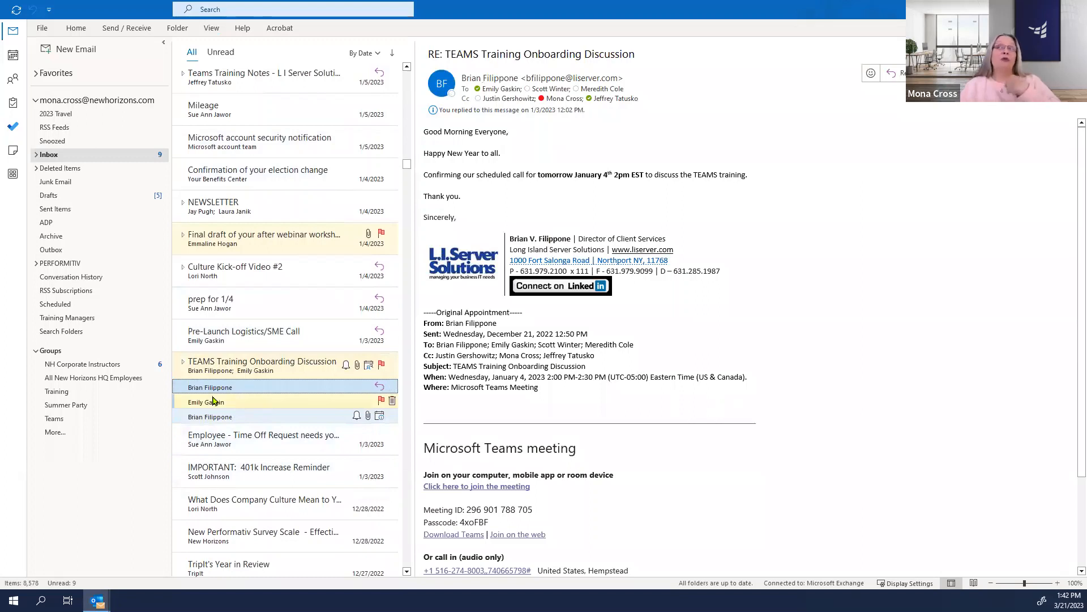
click(183, 365)
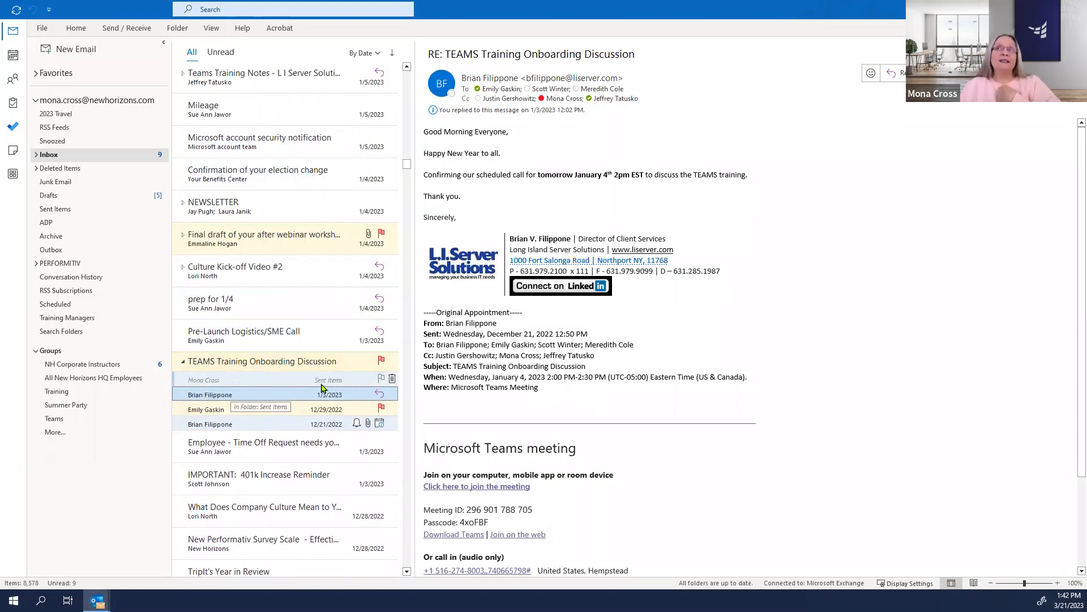
click(183, 362)
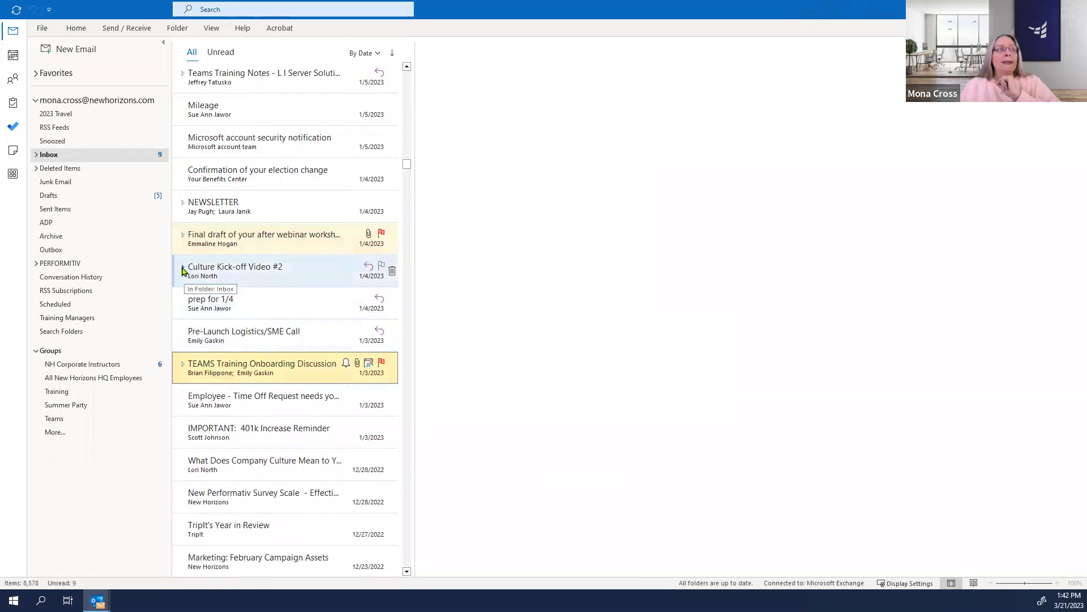
scroll(240, 236, up, 2)
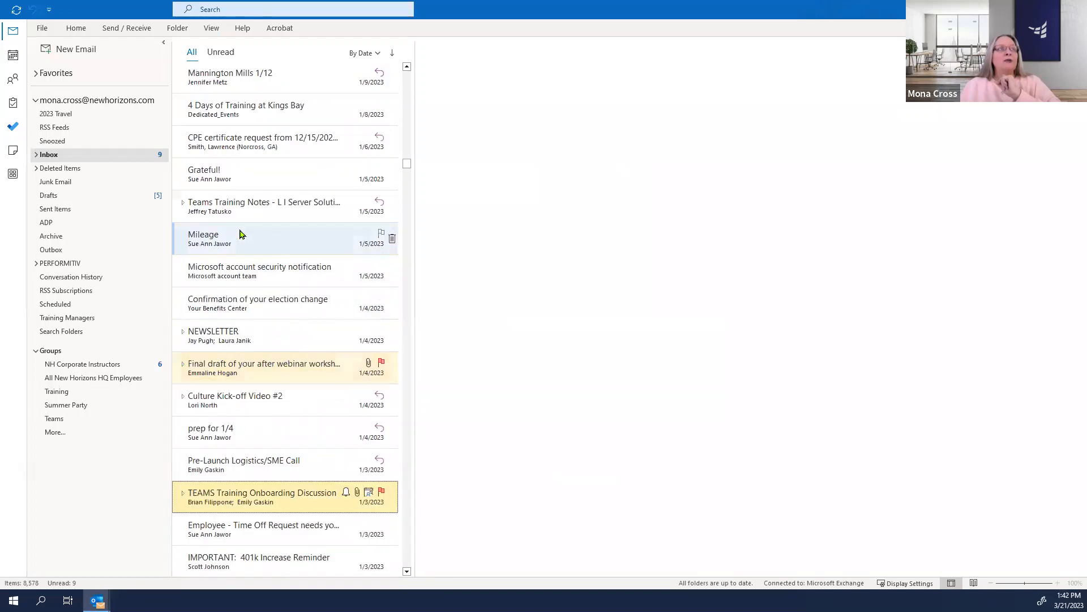
scroll(240, 234, up, 8)
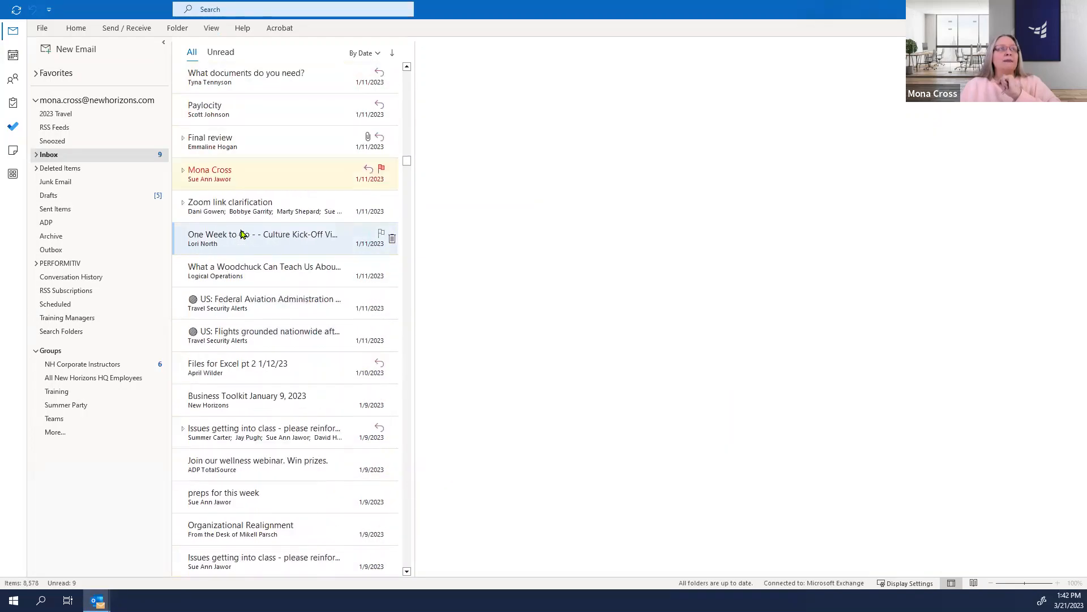
- Expand the UPDATED: Teams Training Notes conversation to show its related messages from Sent Items, and collapse it again
scroll(243, 235, up, 4)
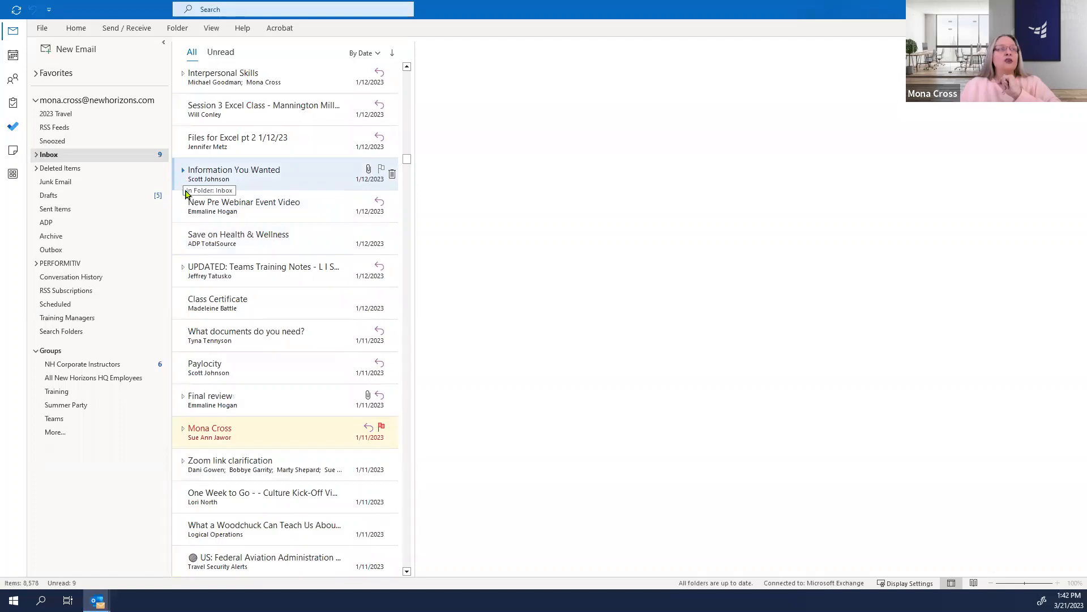
click(183, 267)
click(237, 293)
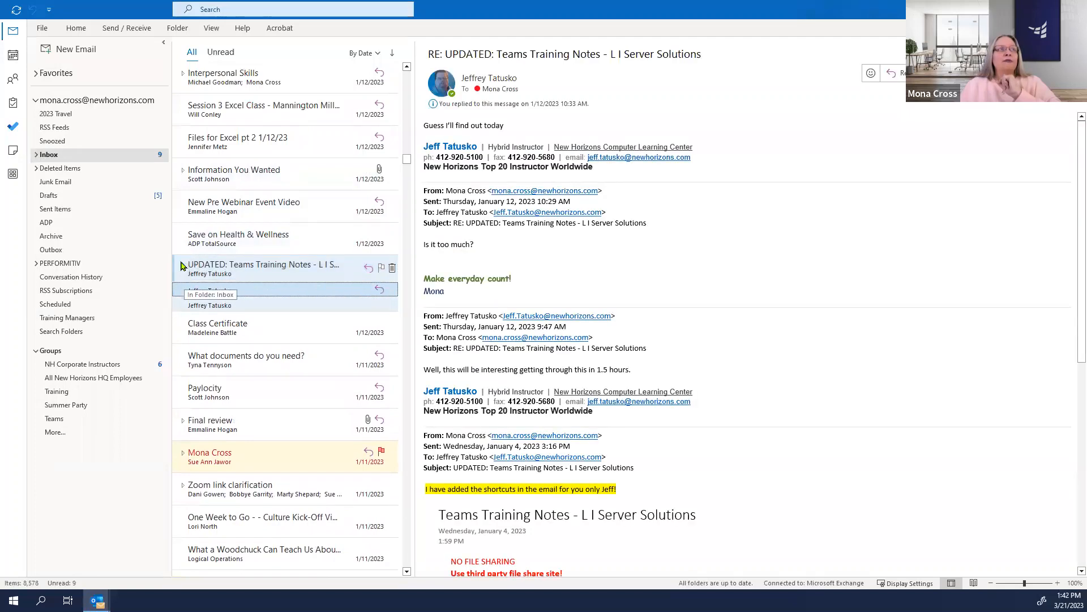
click(183, 267)
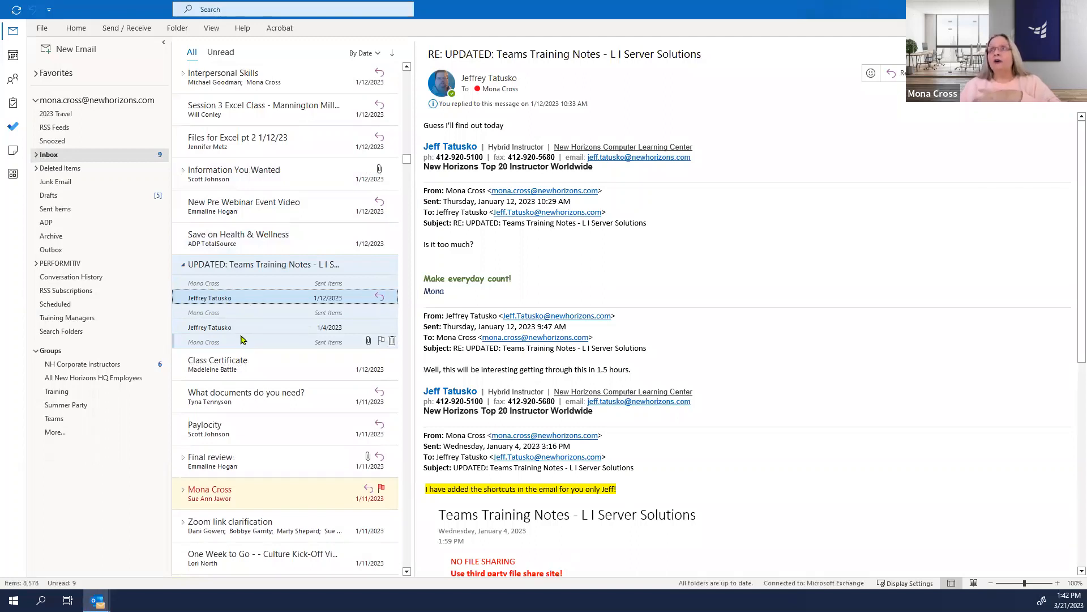
click(183, 265)
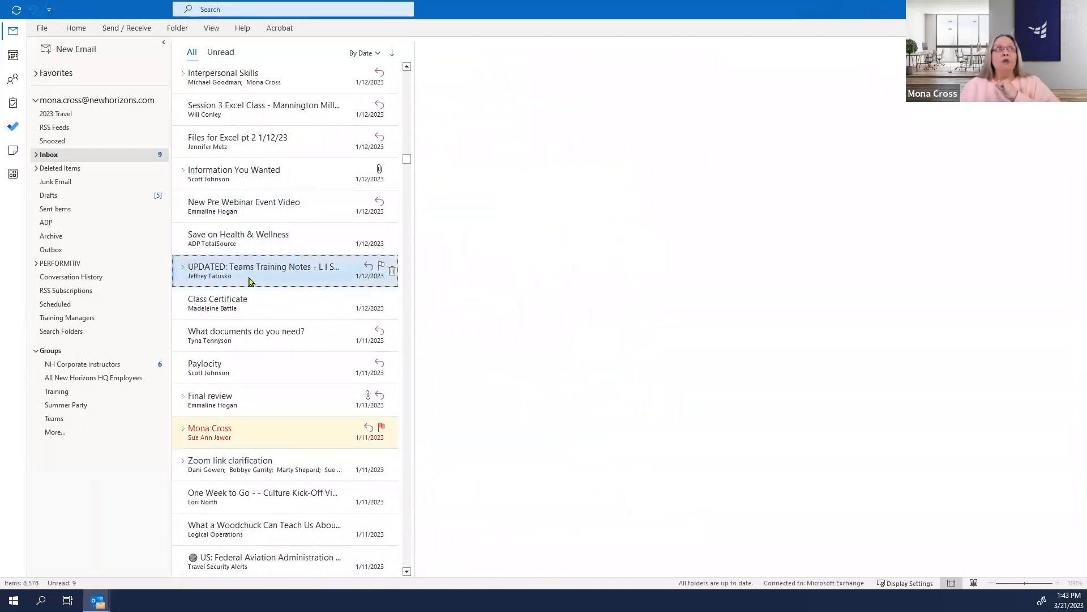
- Look through the newer January messages, view the Sent Items folder and return to the Inbox
scroll(252, 279, up, 6)
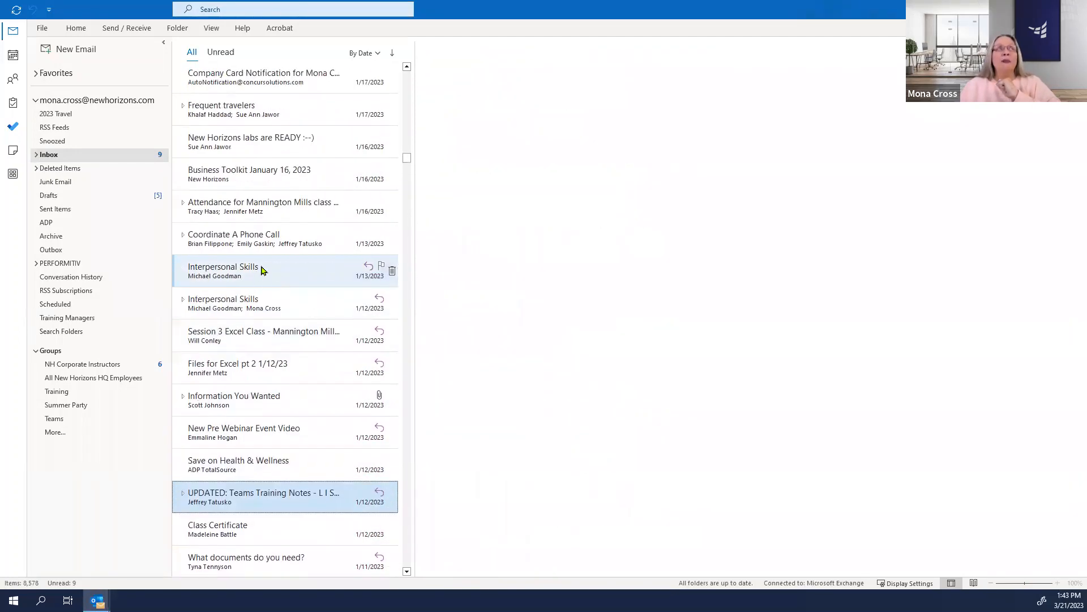
scroll(262, 270, up, 3)
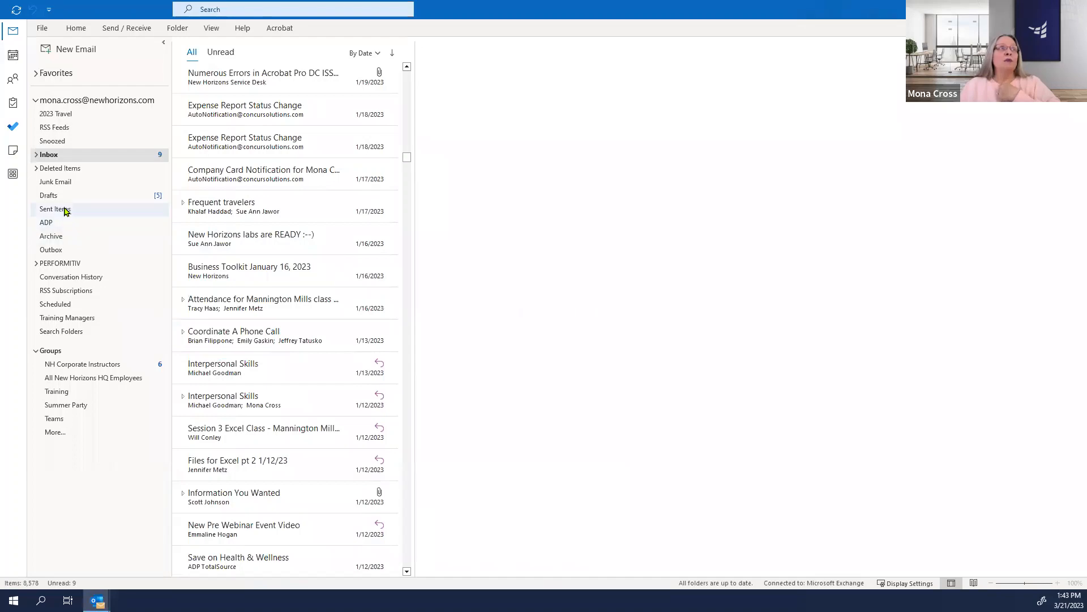
click(89, 210)
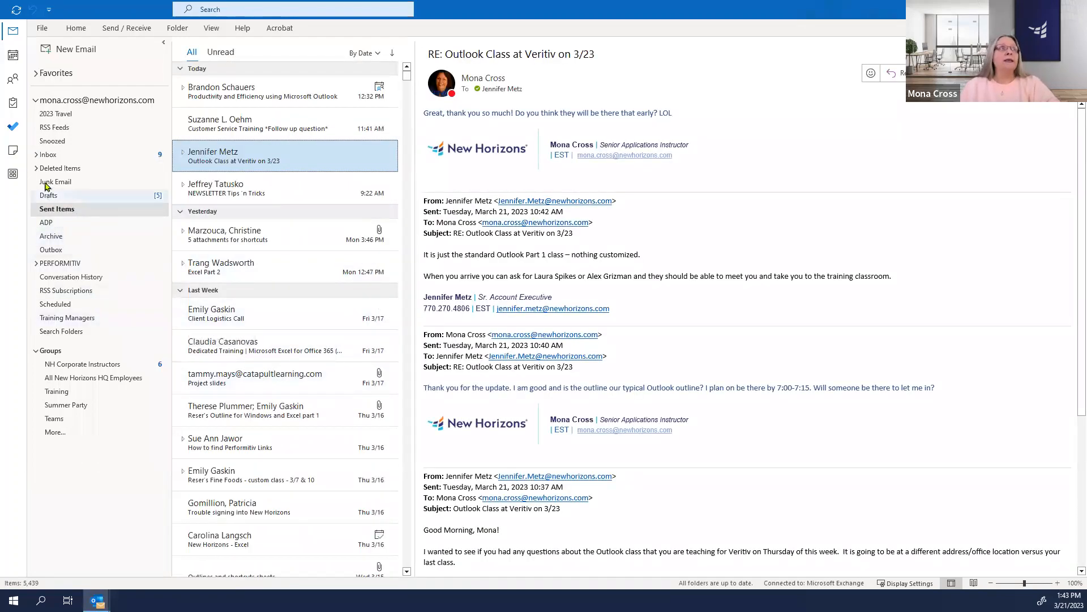
click(46, 158)
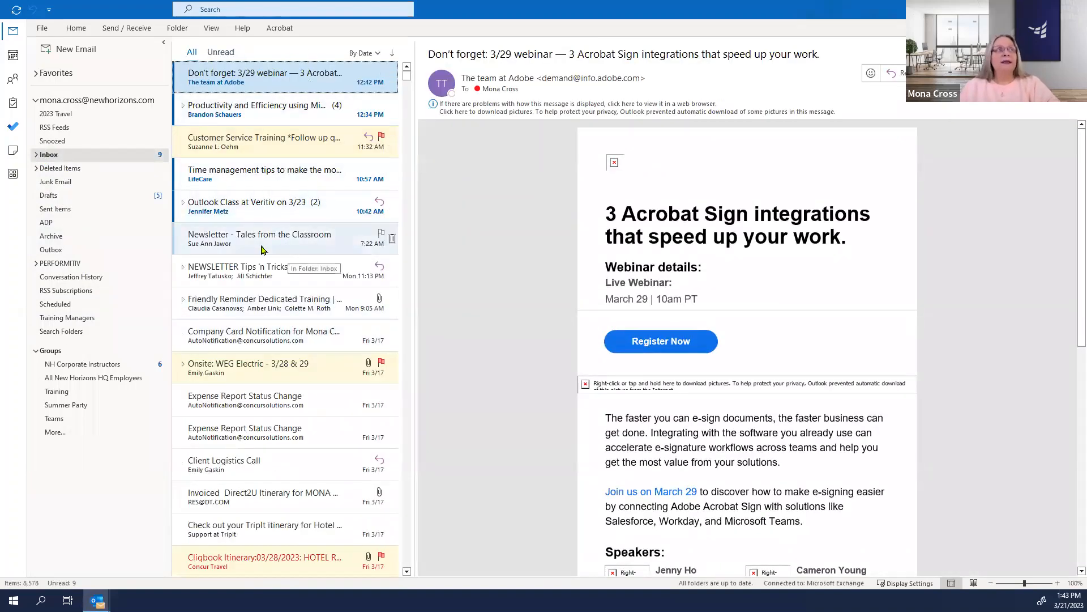
- Expand the Outlook Class at Veritiv on 3/23 conversation to include the sent replies, and collapse it again
click(182, 203)
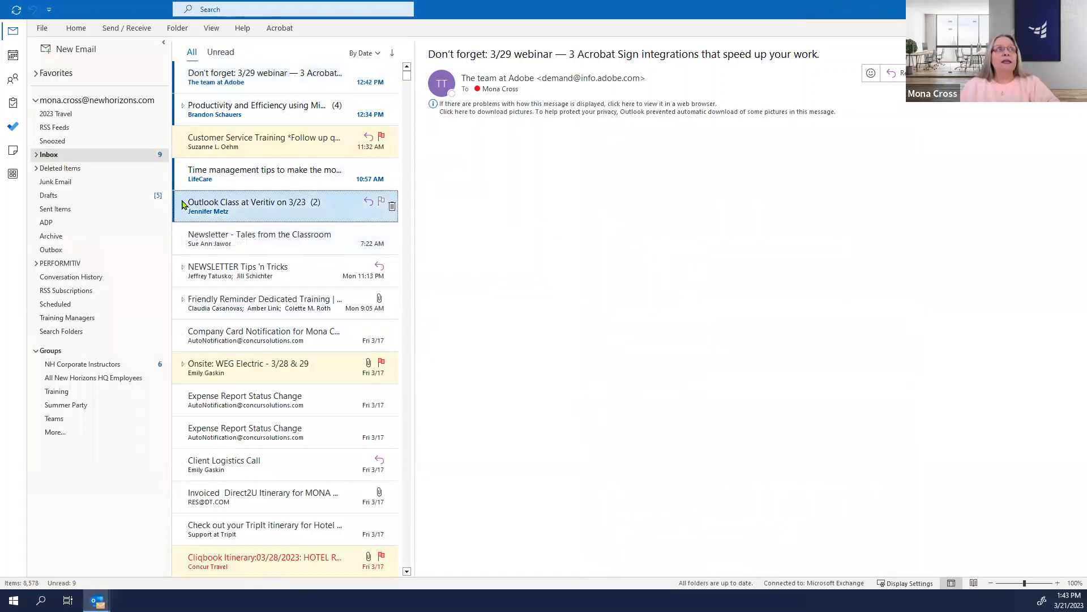
click(182, 203)
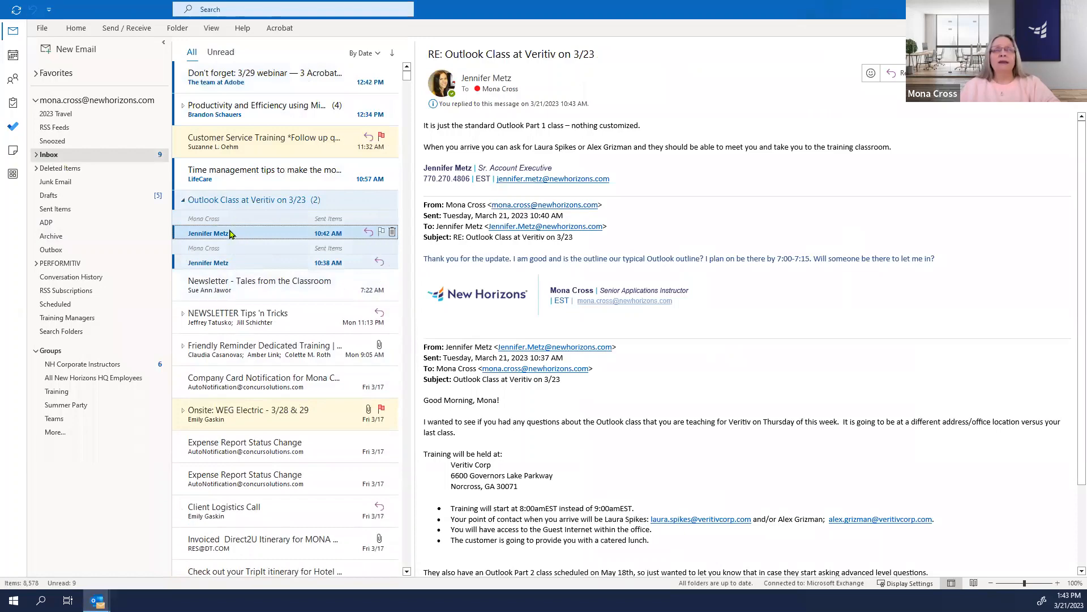
click(183, 201)
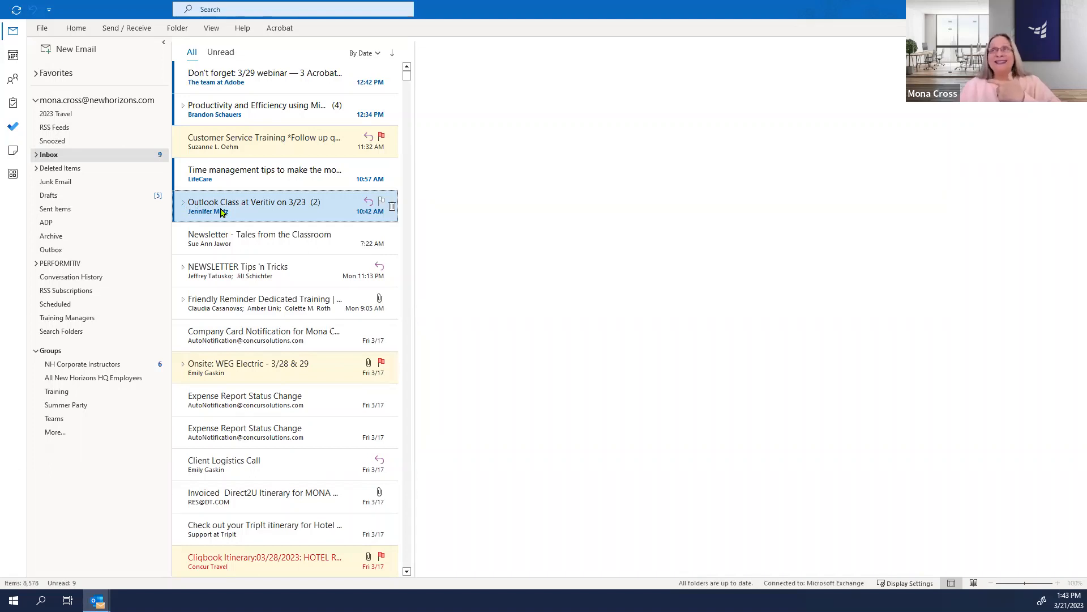
- Mark the 3/29 webinar, Productivity and Efficiency, Time management tips and Outlook Class at Veritiv entries as read
click(175, 206)
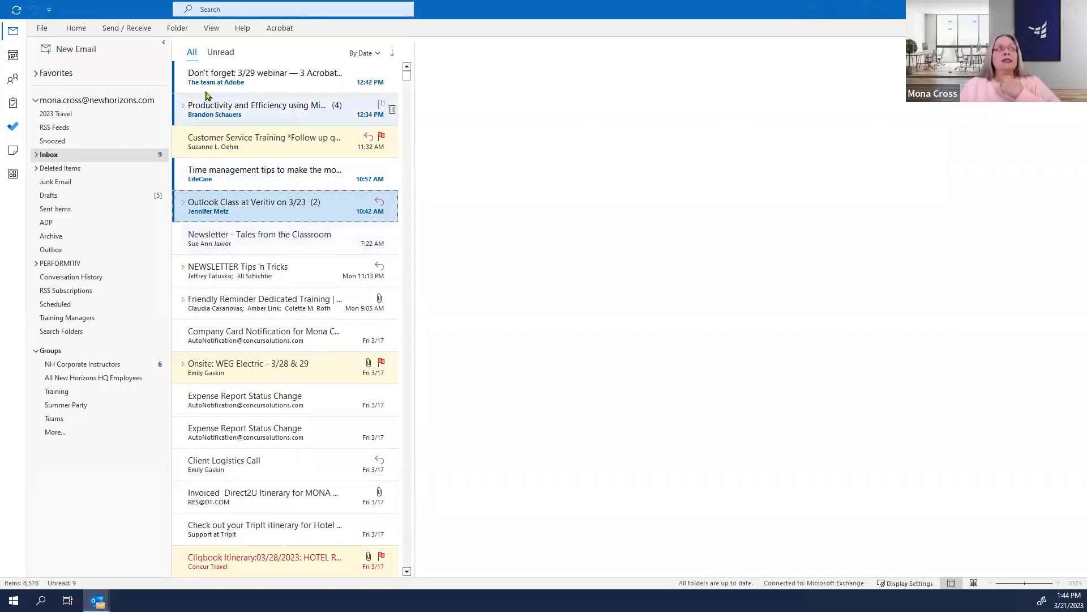
click(174, 77)
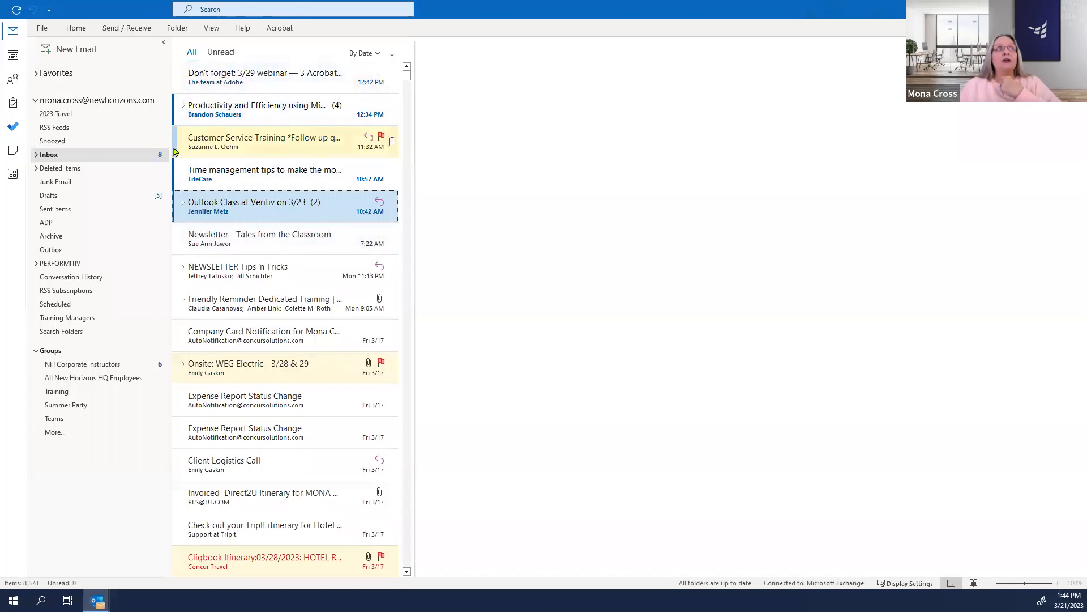
click(174, 110)
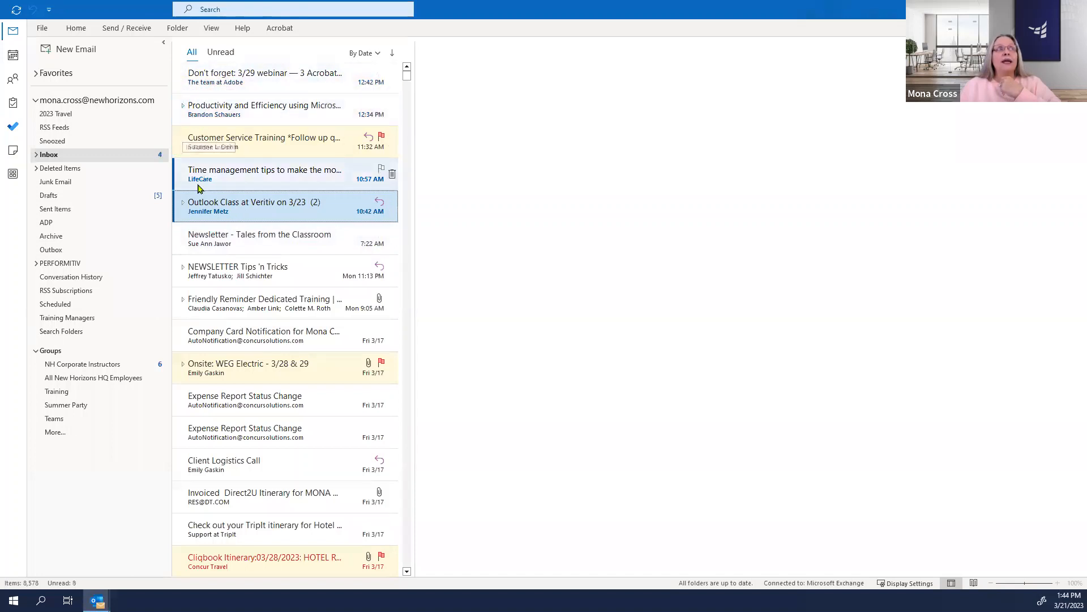
click(174, 173)
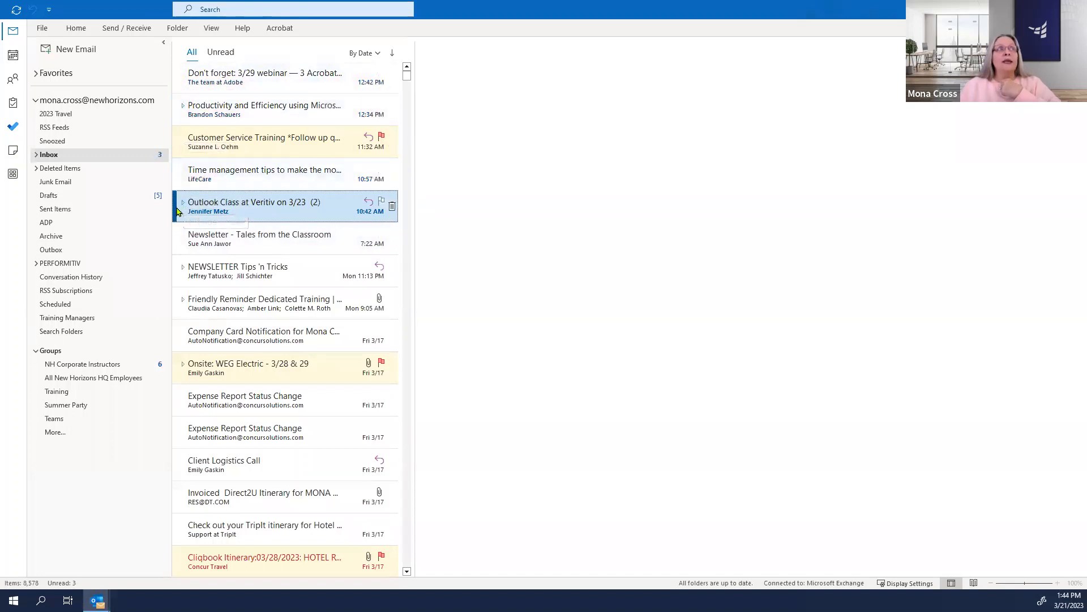
click(175, 206)
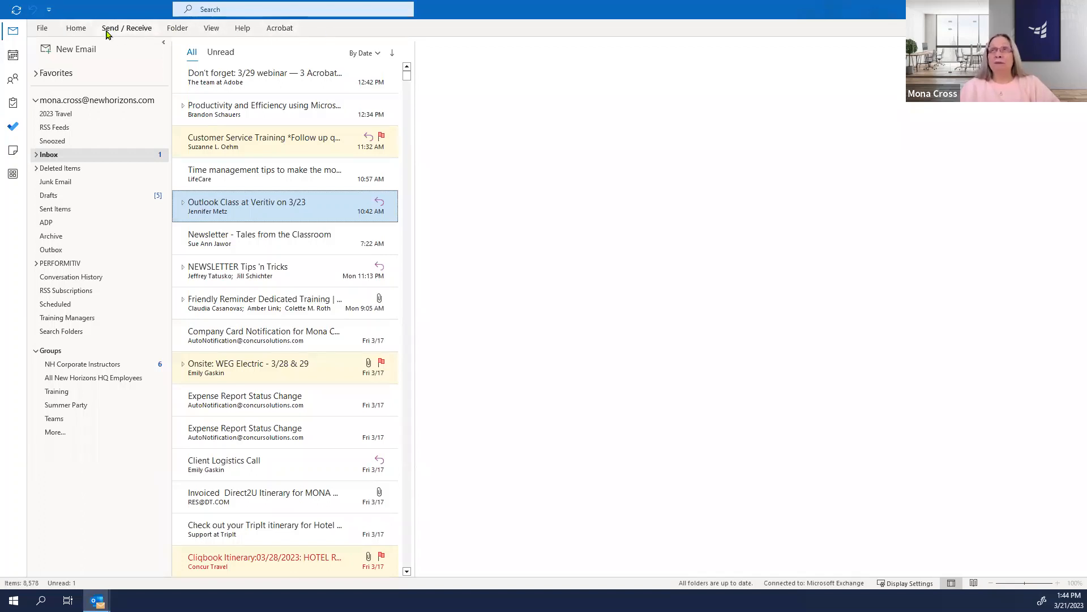
- Keep the full ribbon displayed and start a new email message in a maximized window
double_click(77, 30)
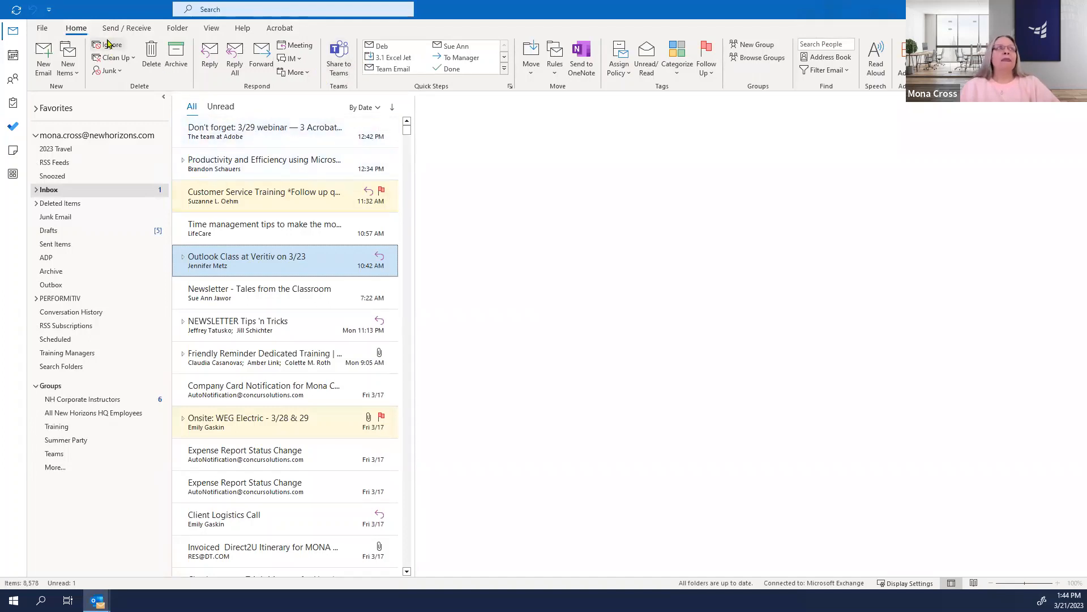
click(45, 60)
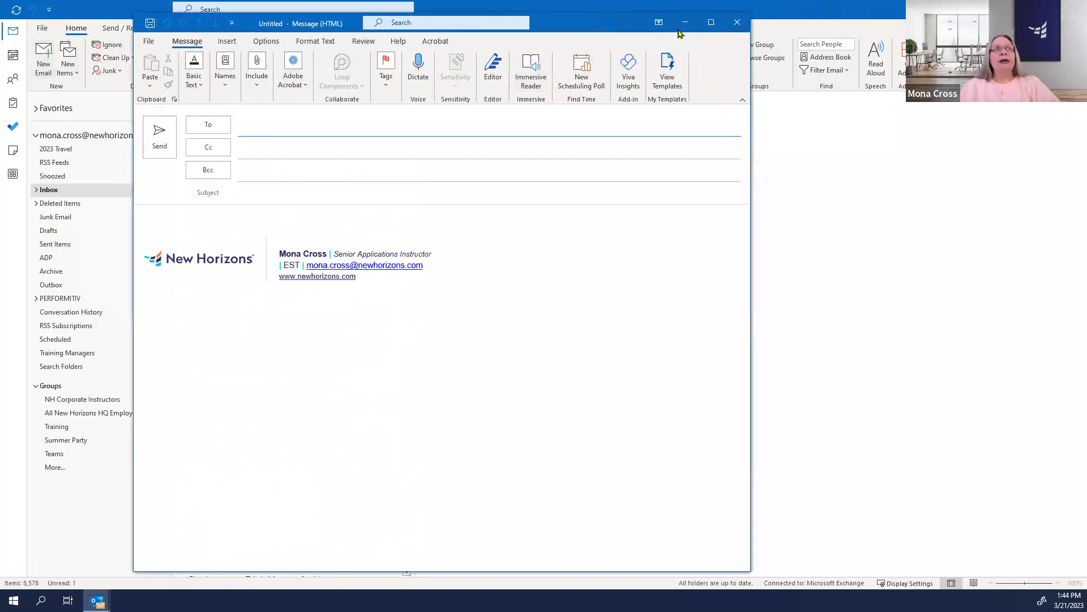
click(711, 22)
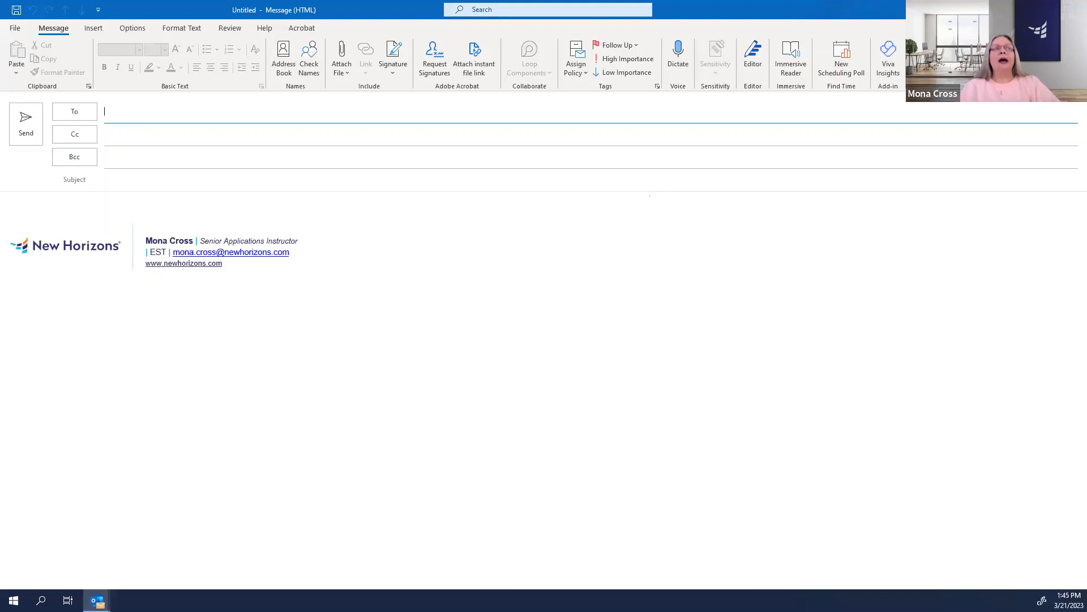
- Use Reuse Files to insert the Computer Basics paragraph from the emailed Outline for Computer Basics and Excel document into the message body
click(92, 29)
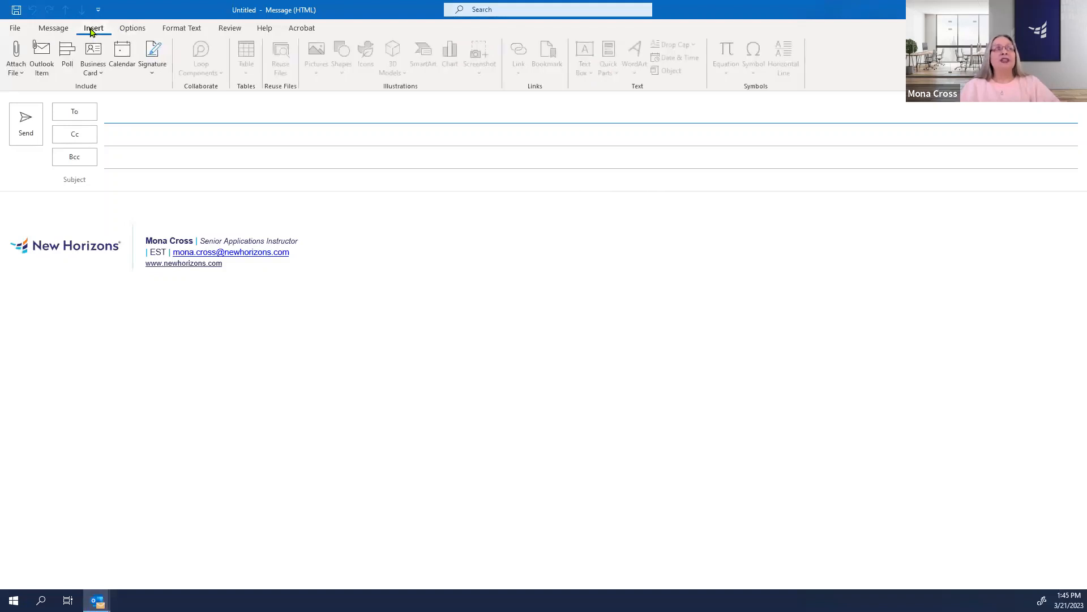
click(78, 208)
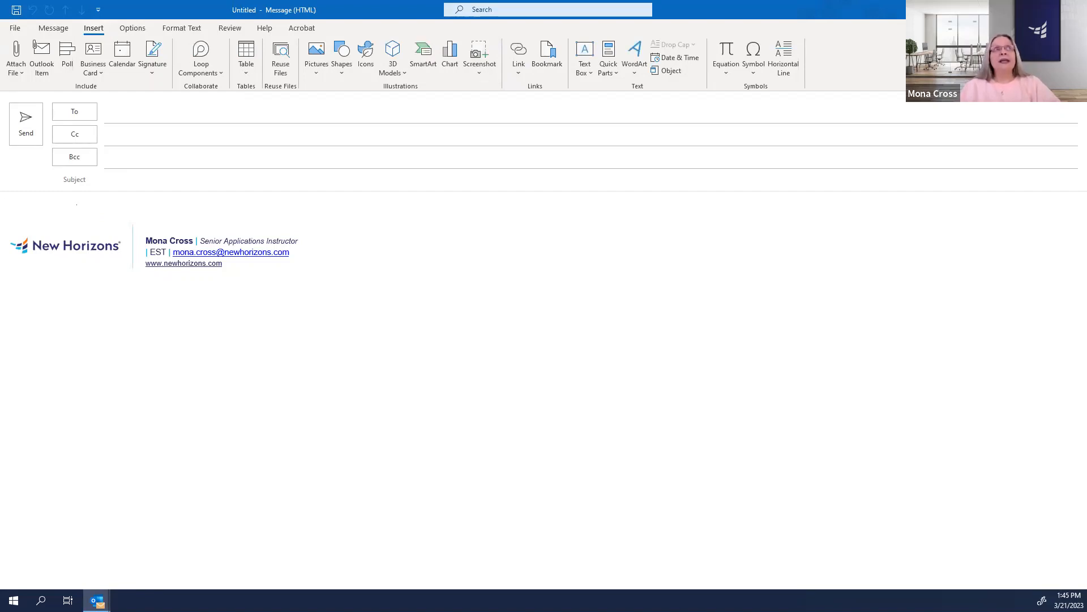
click(281, 57)
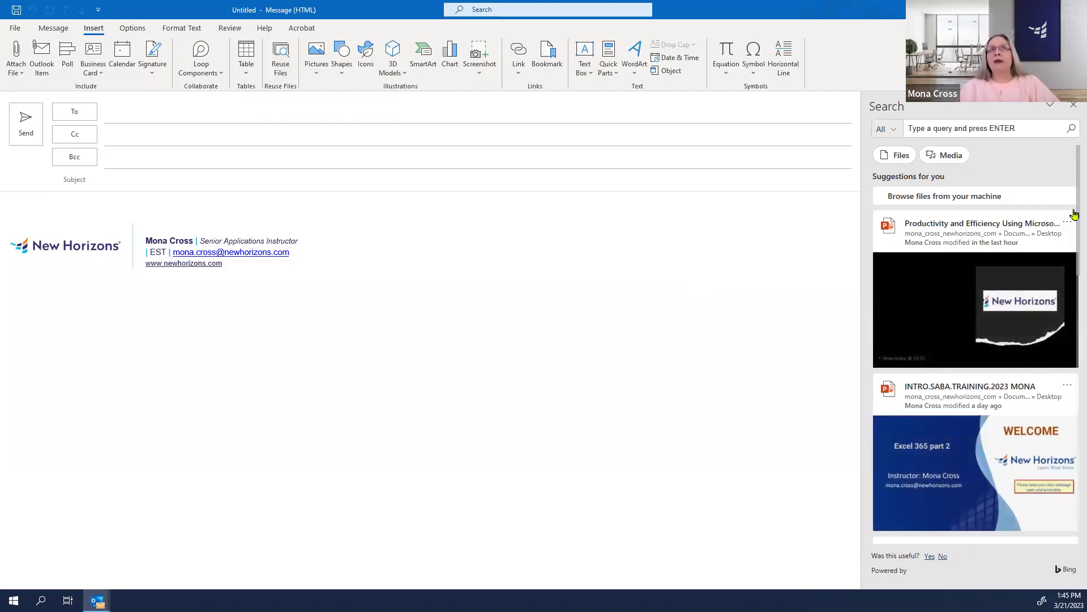
scroll(1071, 252, down, 3)
drag(1070, 249, 1068, 286)
scroll(1066, 282, up, 1)
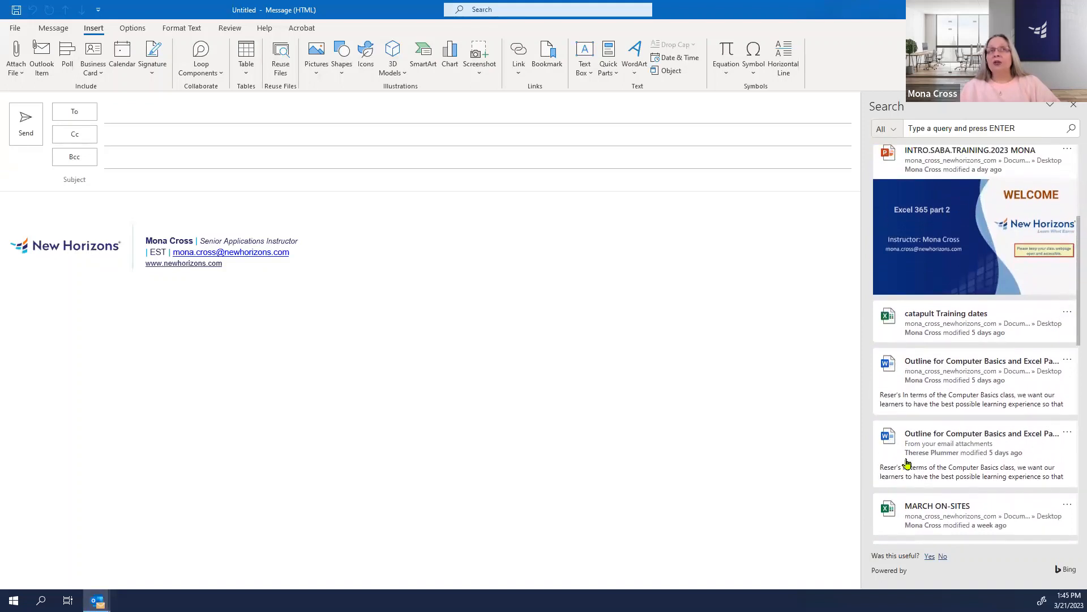
click(958, 454)
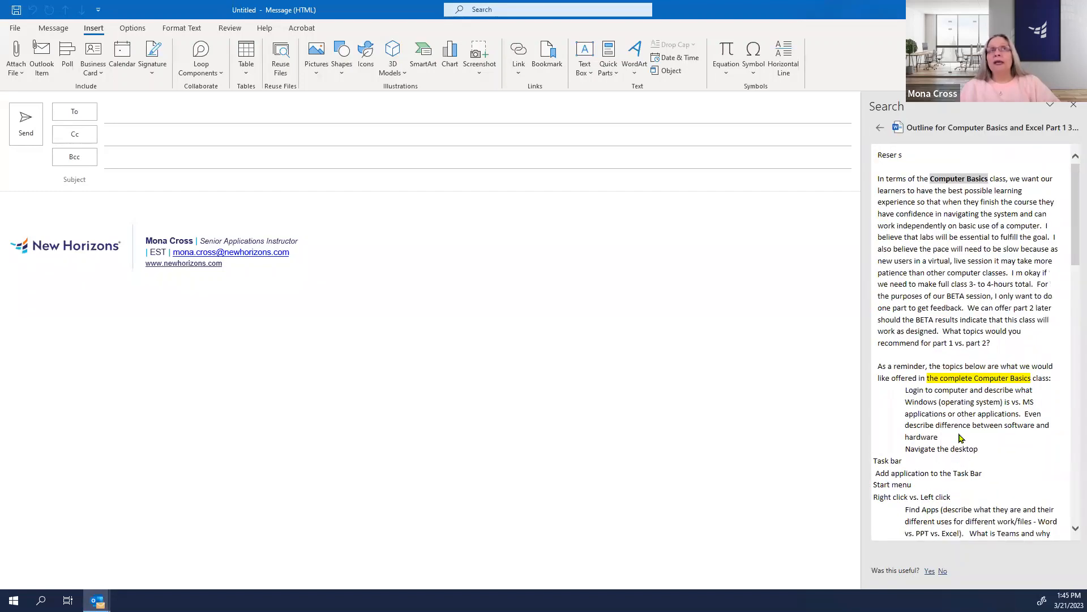
click(972, 260)
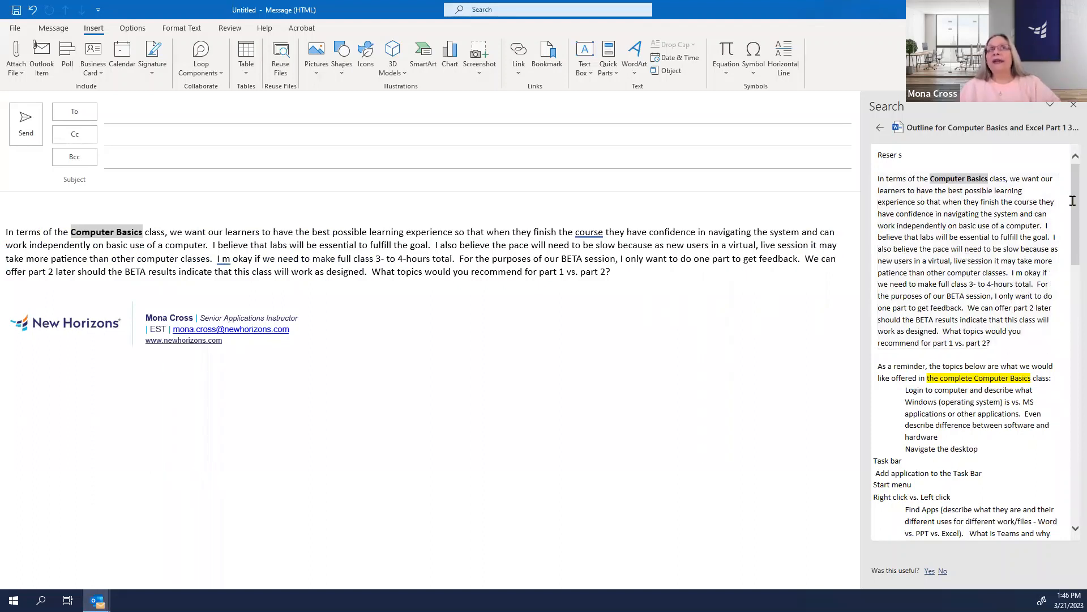
- Look through the rest of the outline and insert slide 5, Class Resources, from the INTRO.SABA.TRAINING.2023 presentation below the paragraph
scroll(1077, 214, down, 1)
drag(1077, 214, 1077, 464)
scroll(1061, 294, up, 20)
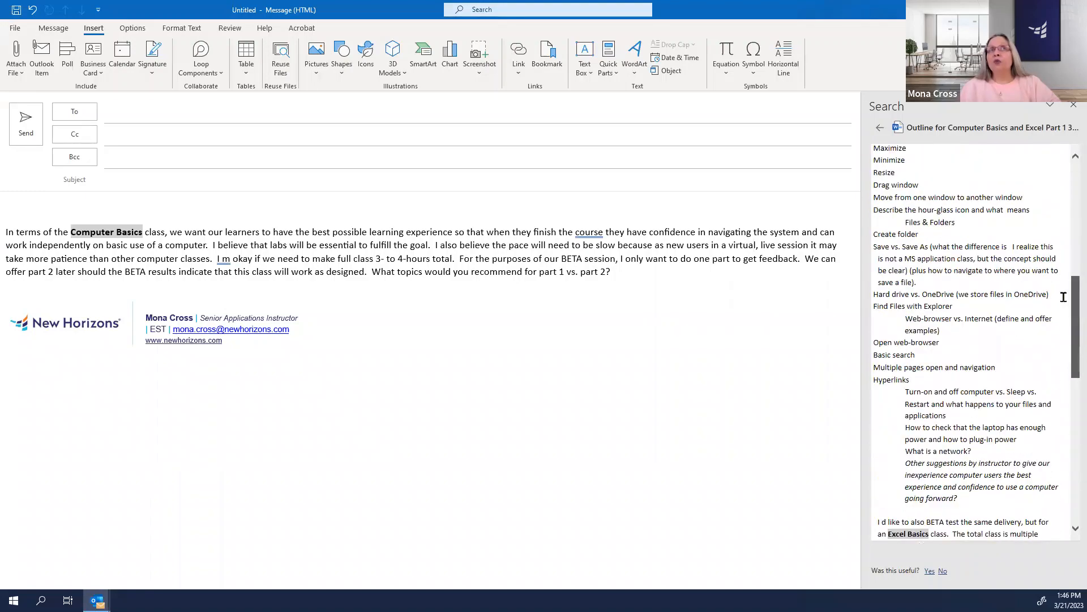
click(879, 134)
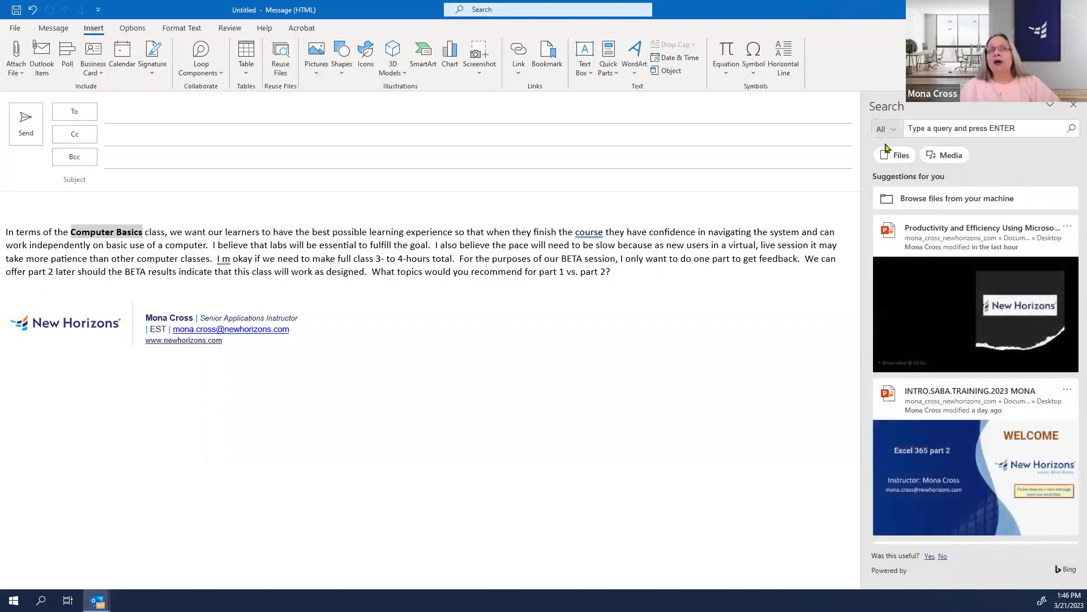
scroll(1072, 250, down, 5)
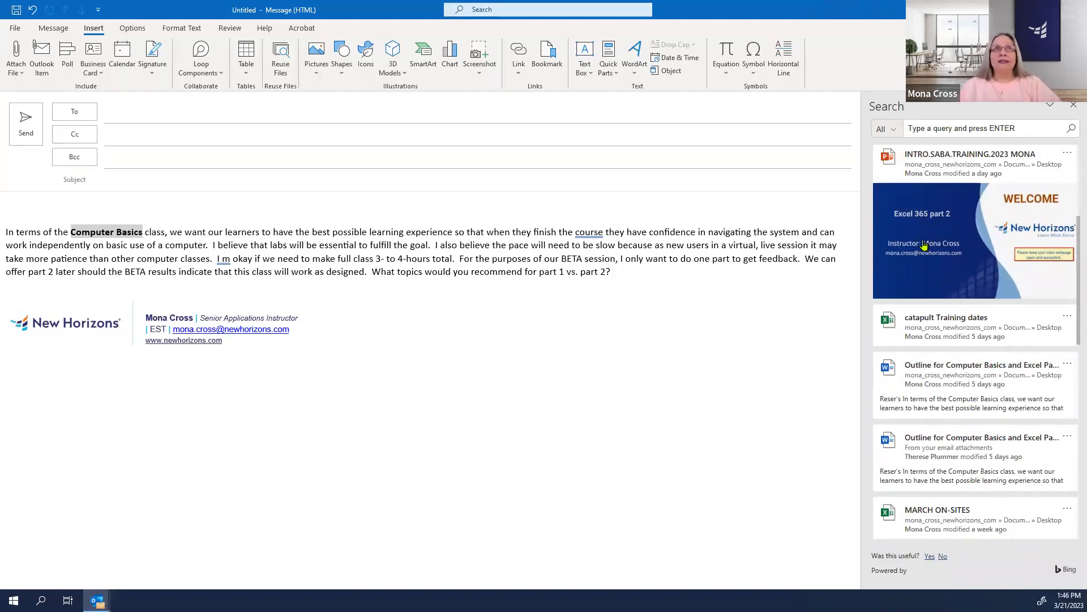
click(943, 245)
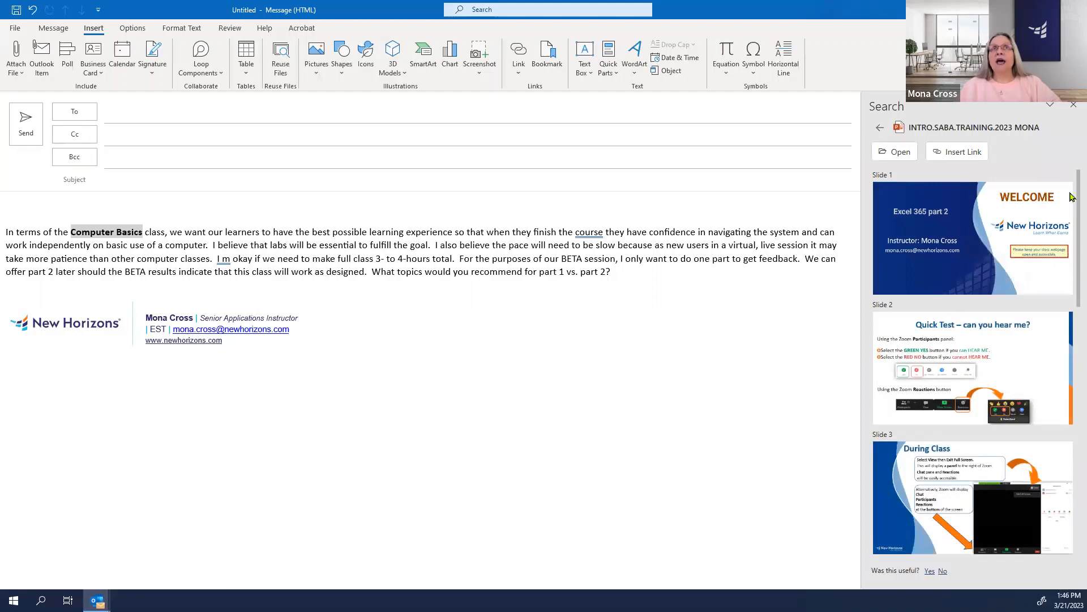
drag(1071, 196, 1070, 282)
scroll(1070, 335, down, 5)
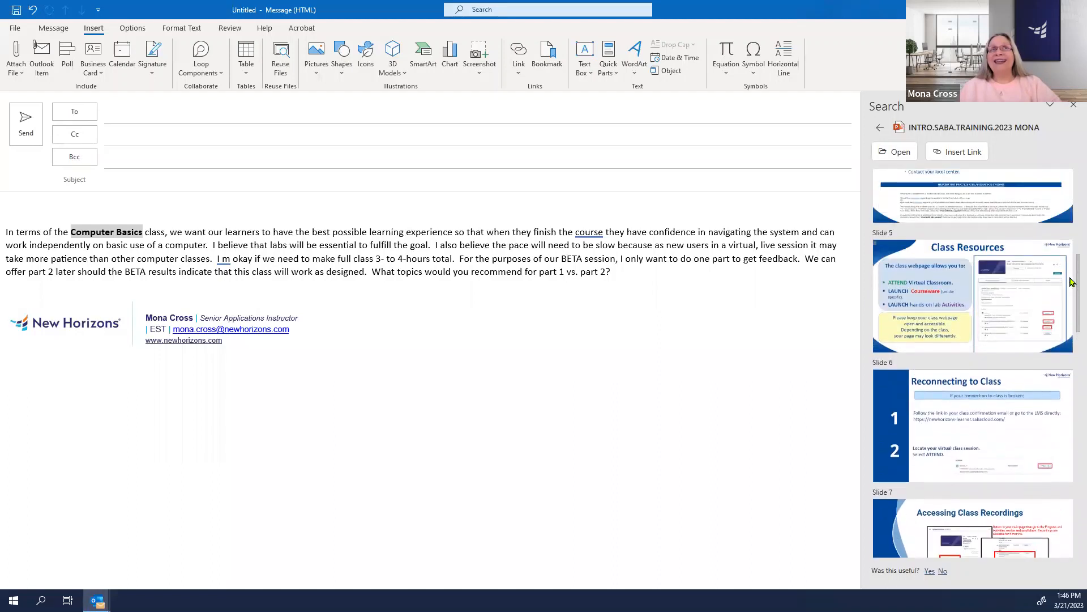
mouse_move(1044, 289)
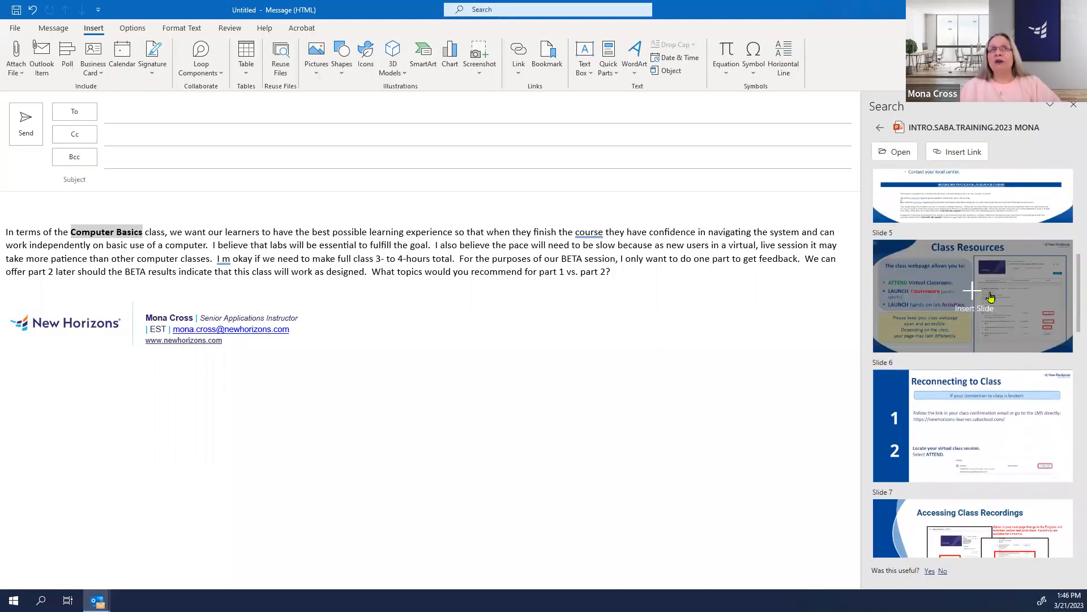
click(972, 295)
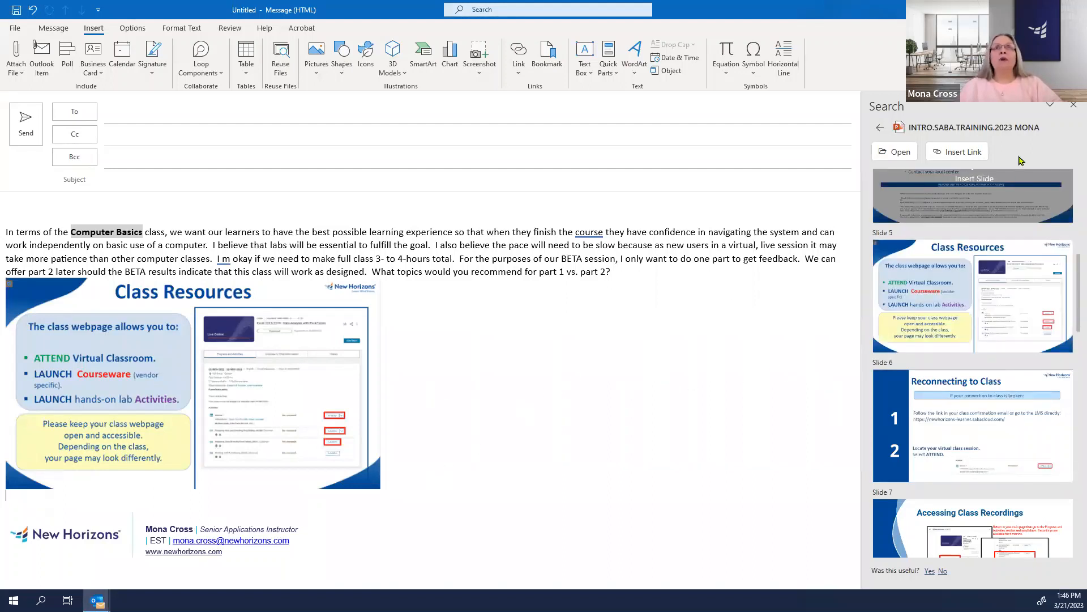
- Close the file search and the untitled message, saving the message as a draft
click(1073, 106)
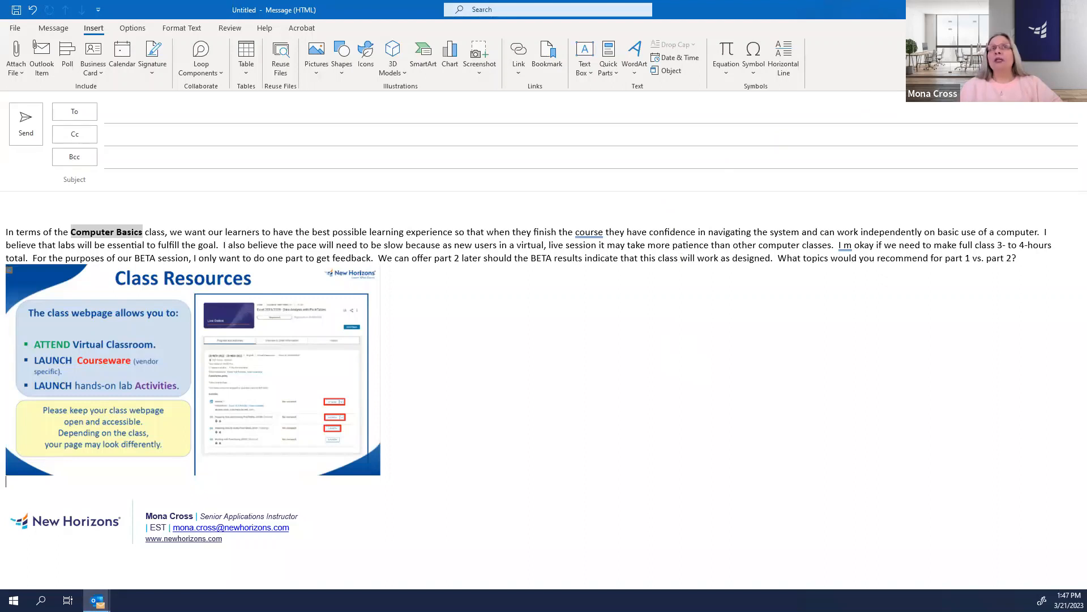
click(1073, 10)
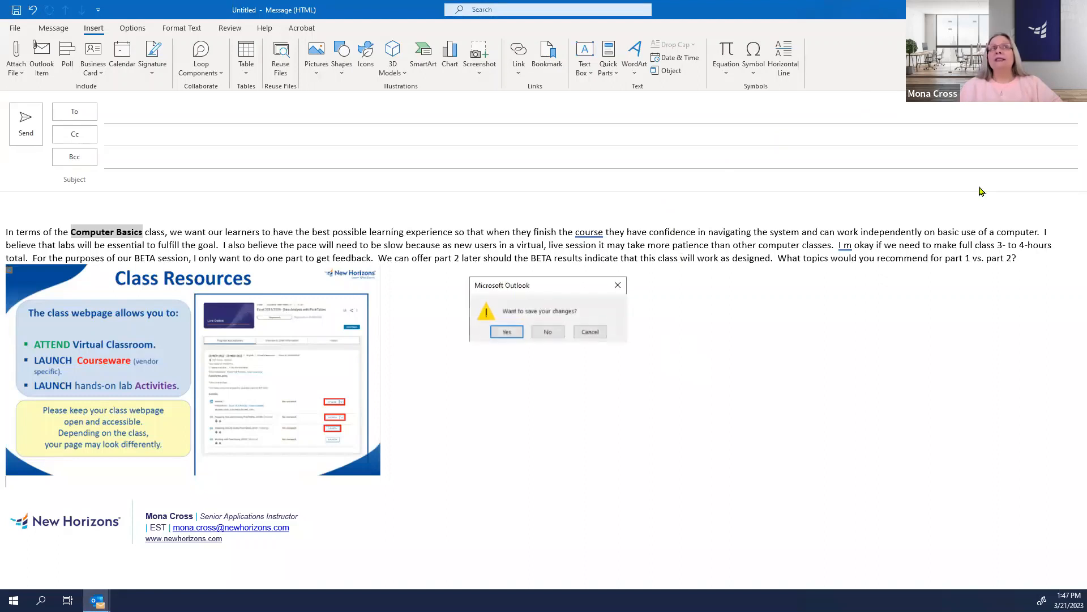
click(507, 332)
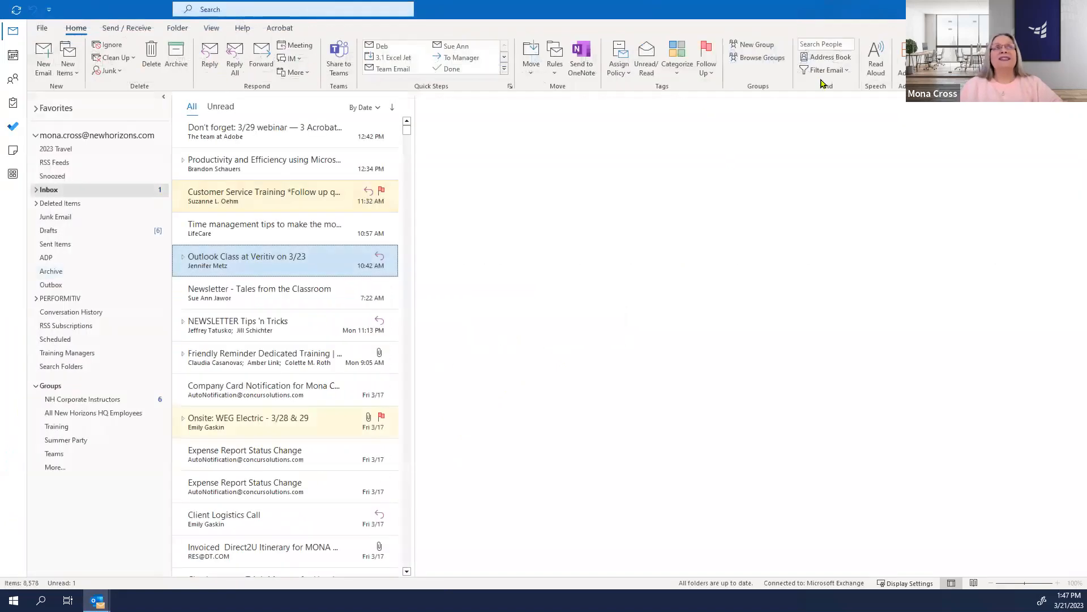
right_click(232, 171)
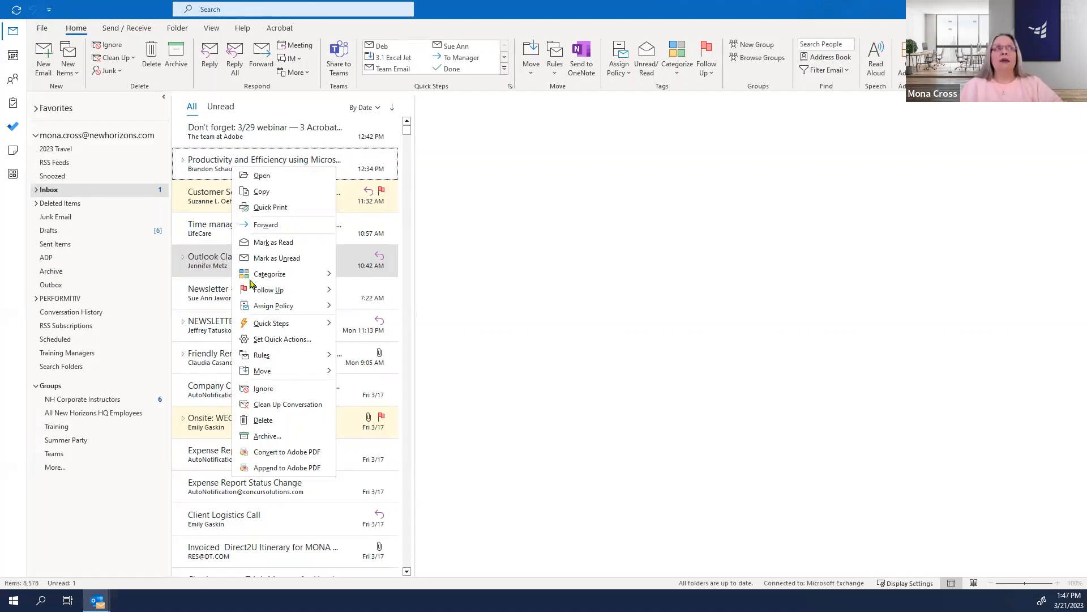
mouse_move(283, 294)
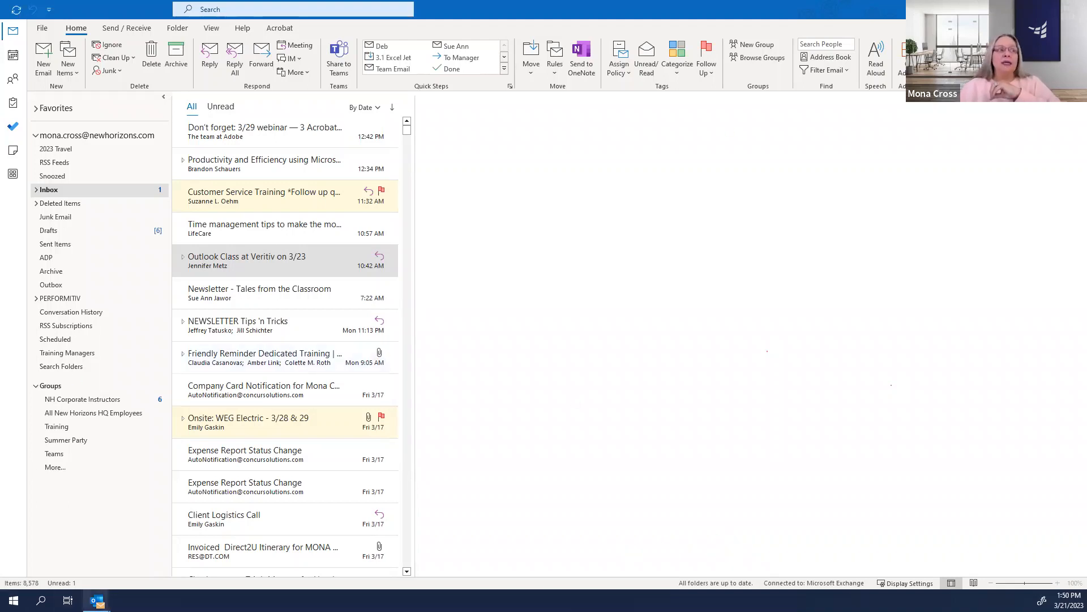
- Return to the open untitled draft message and remove its recipients from the To and Bcc fields
mouse_move(97, 600)
click(185, 545)
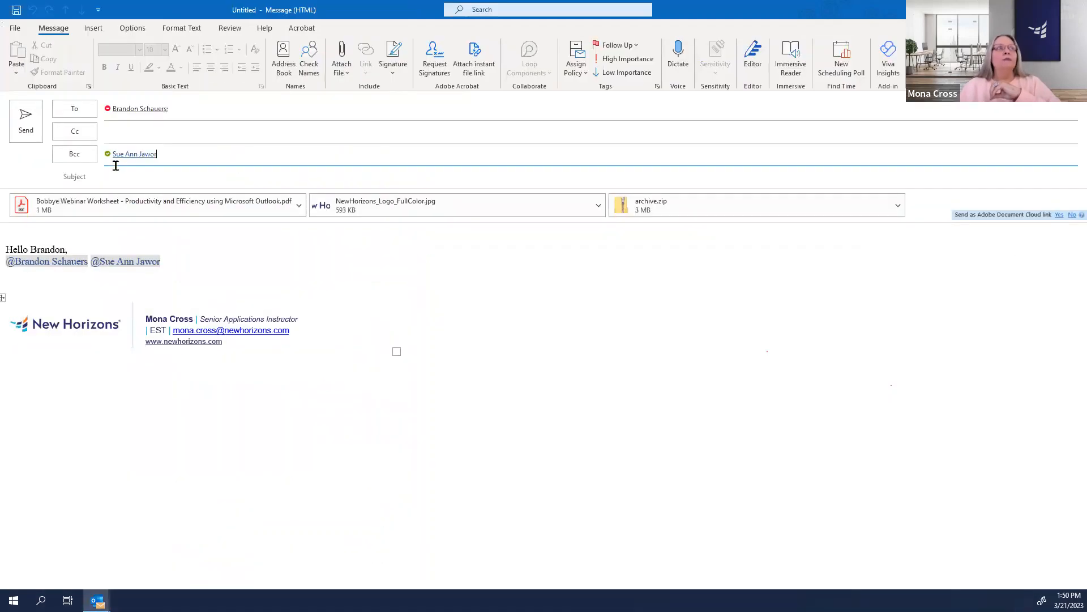
click(180, 107)
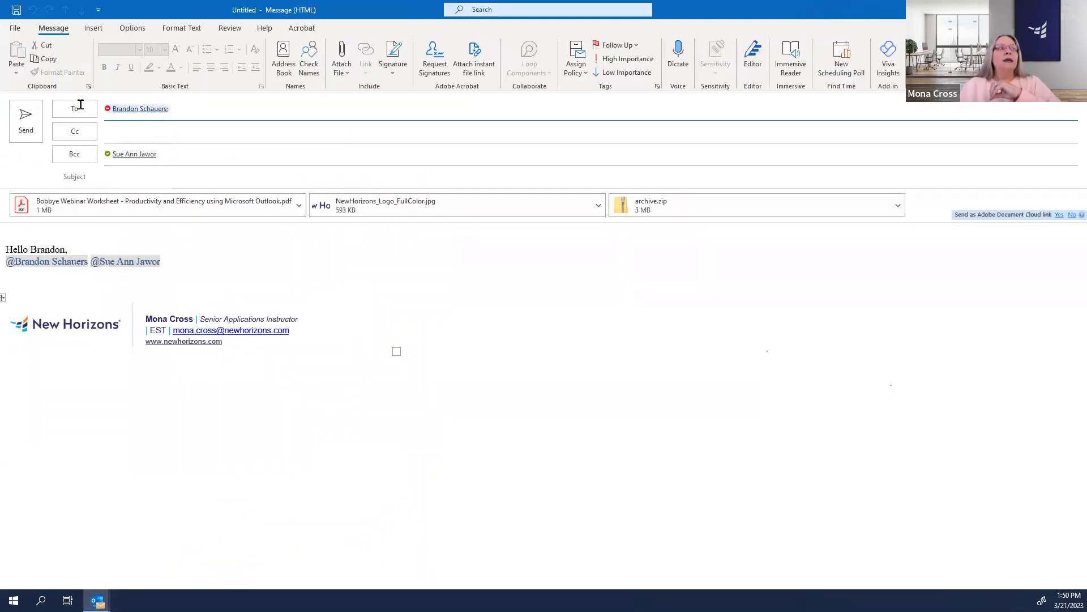
key(Delete)
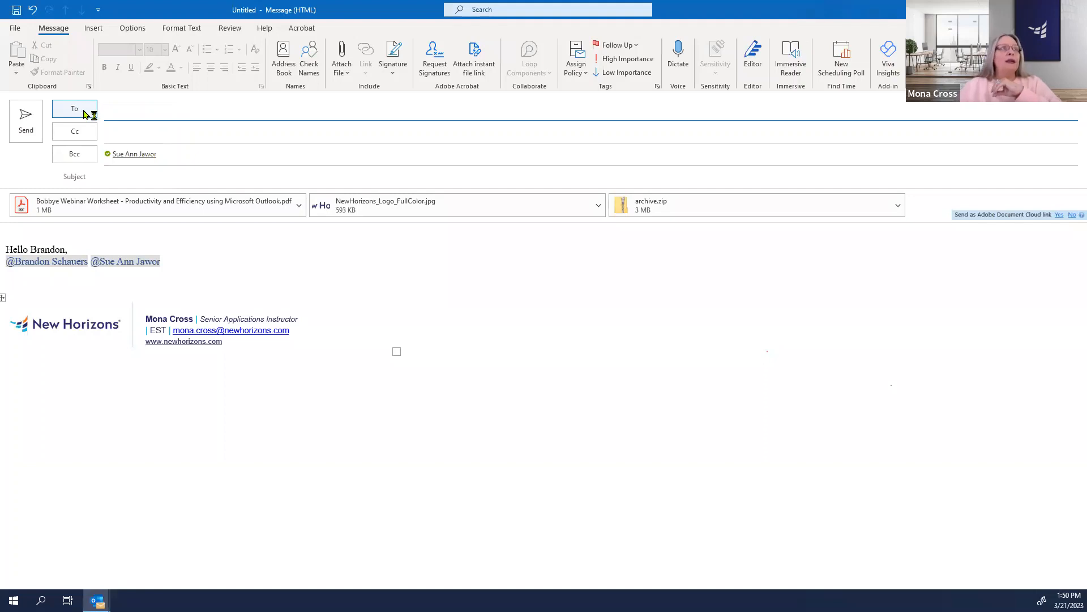
click(177, 159)
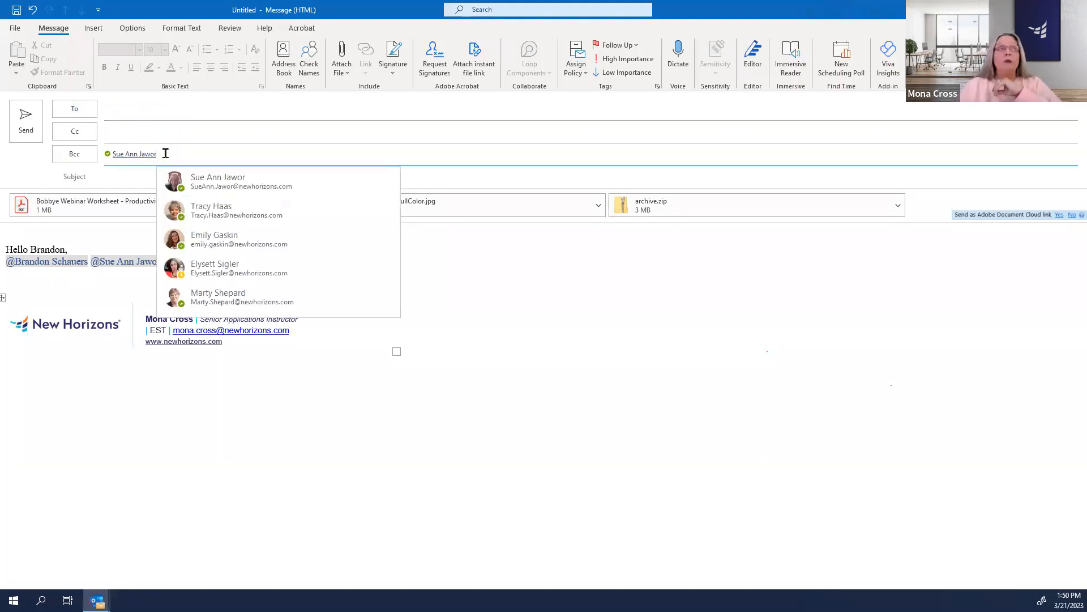
key(BackSpace)
key(BackSpace)
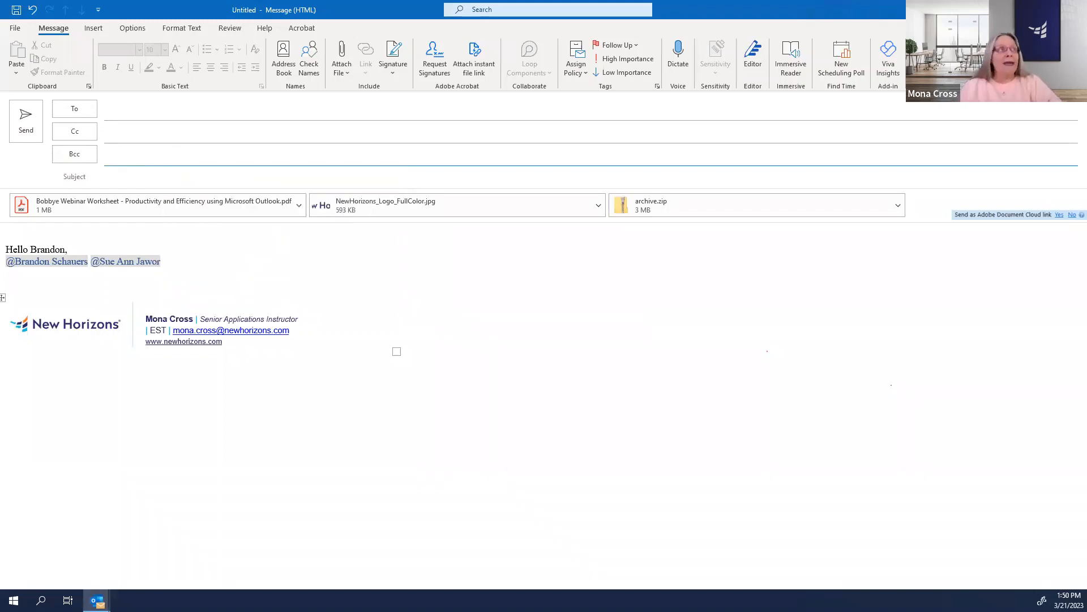
click(196, 267)
drag(165, 262, 7, 268)
key(ctrl+z)
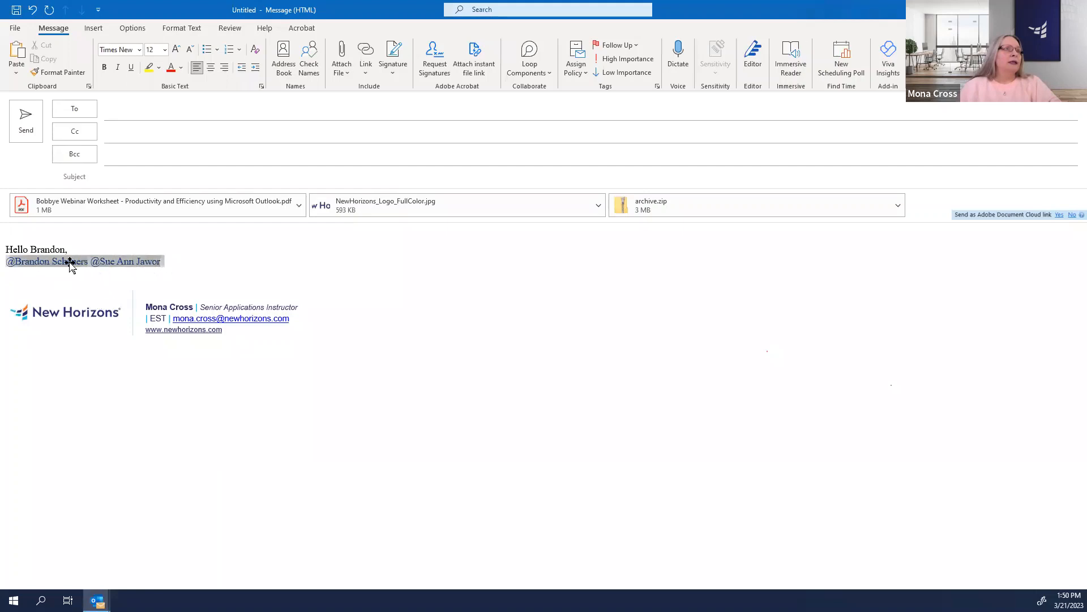
drag(24, 268, 10, 267)
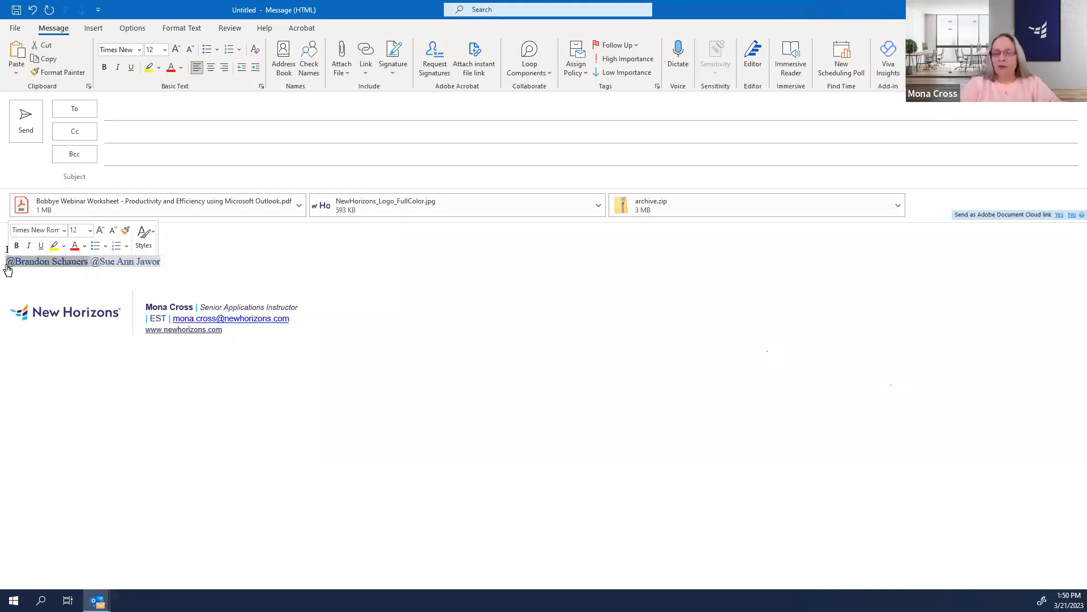
key(Delete)
key(Delete)
key(Delete)
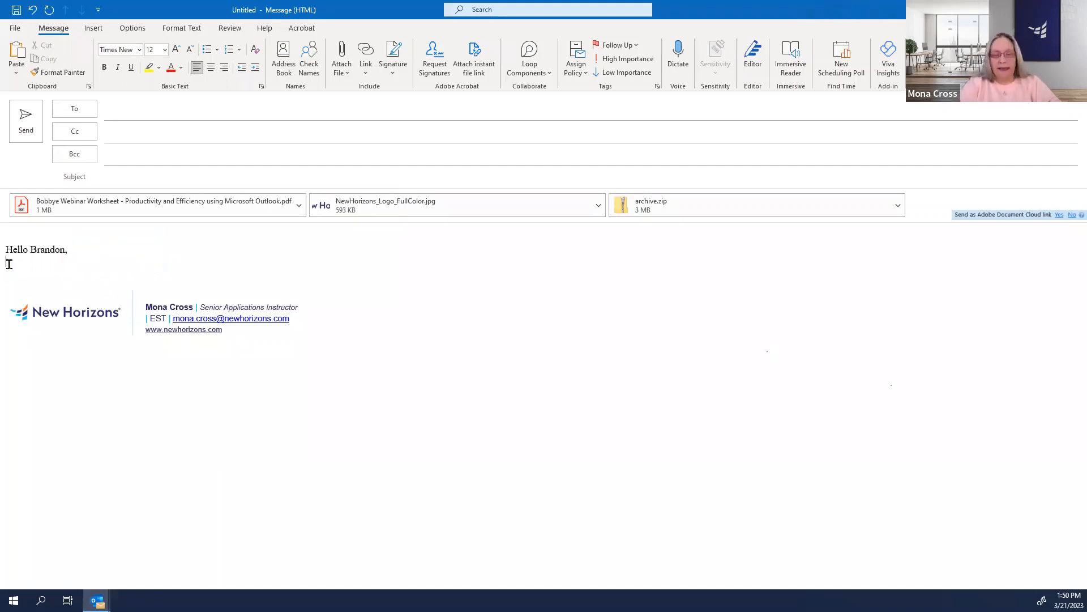
- Mention the sender's own account below the greeting and move that recipient from To to Bcc
text(@mona)
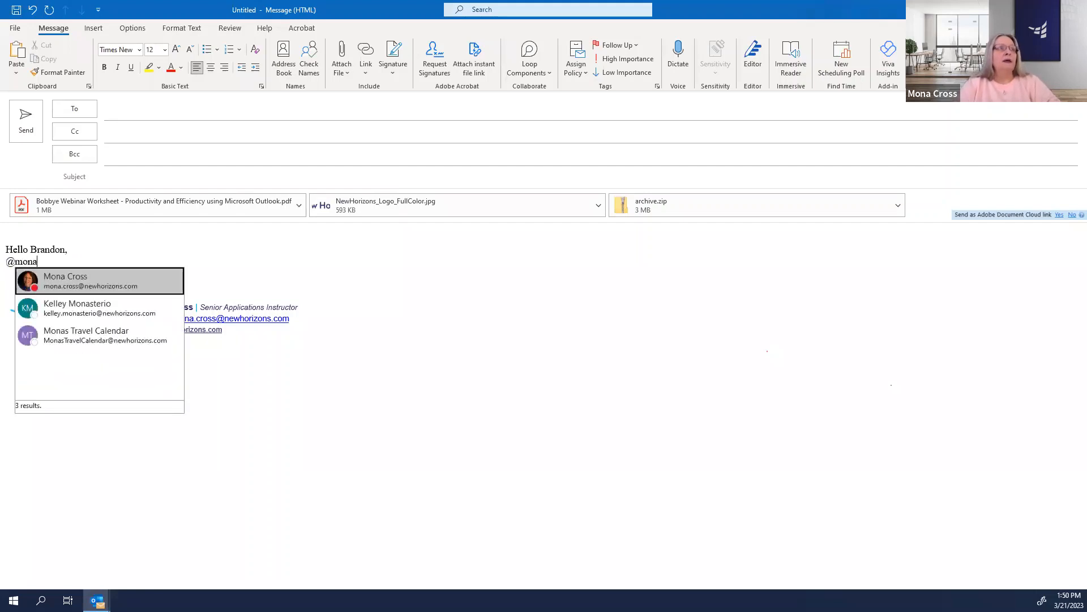
key(Return)
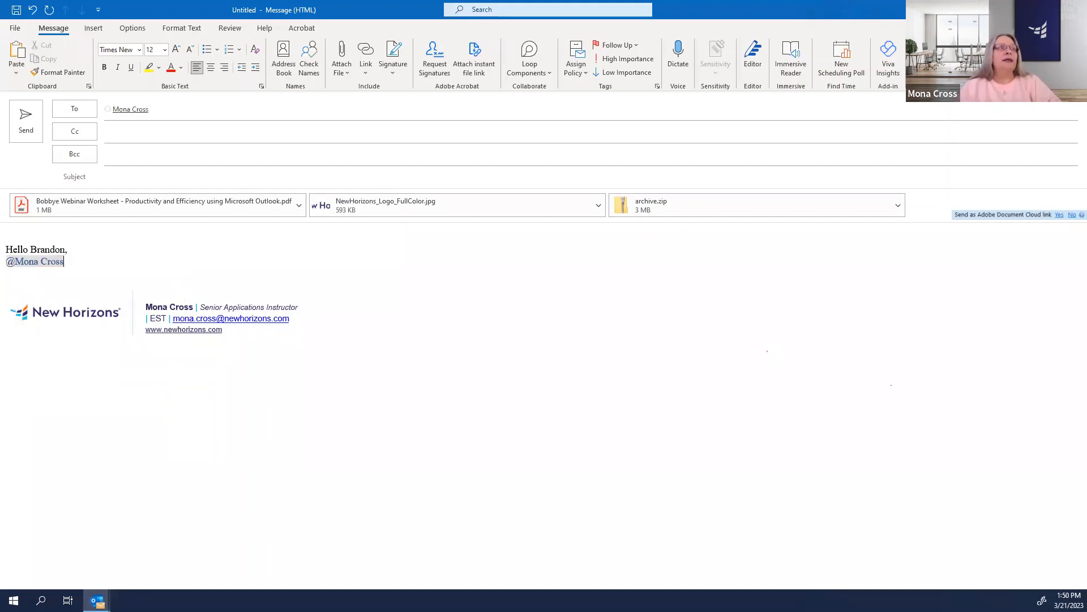
click(130, 109)
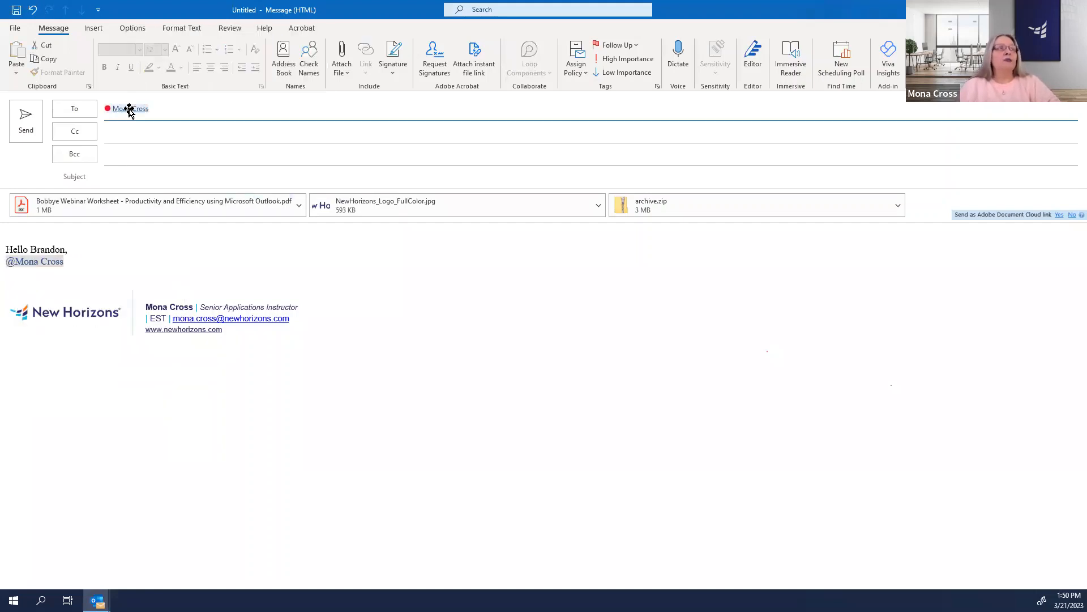
click(126, 158)
drag(125, 160, 126, 161)
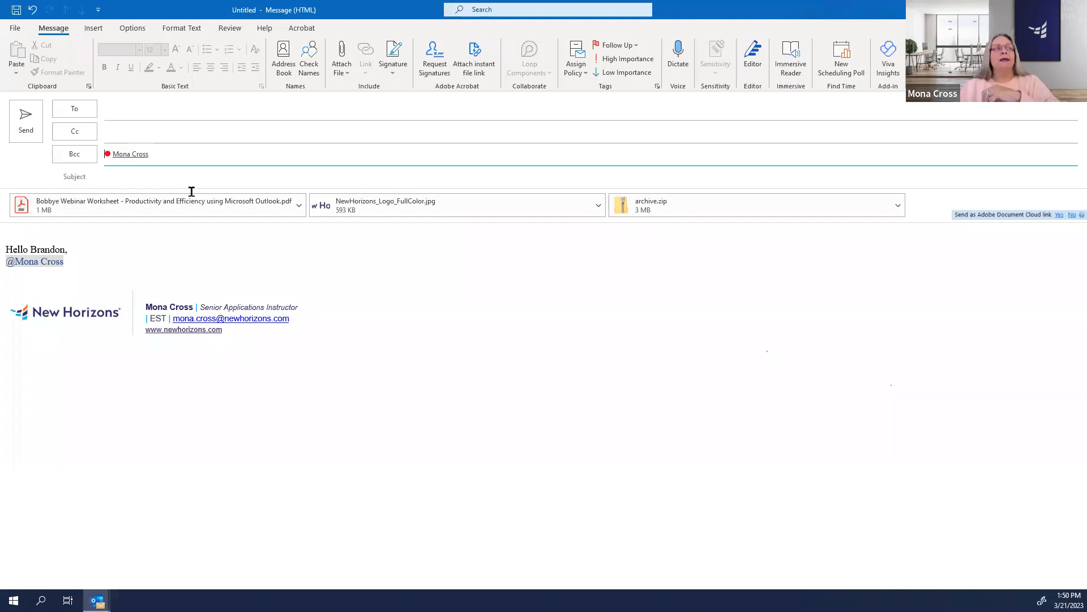
- Enter "test" as the subject and send the message
click(127, 176)
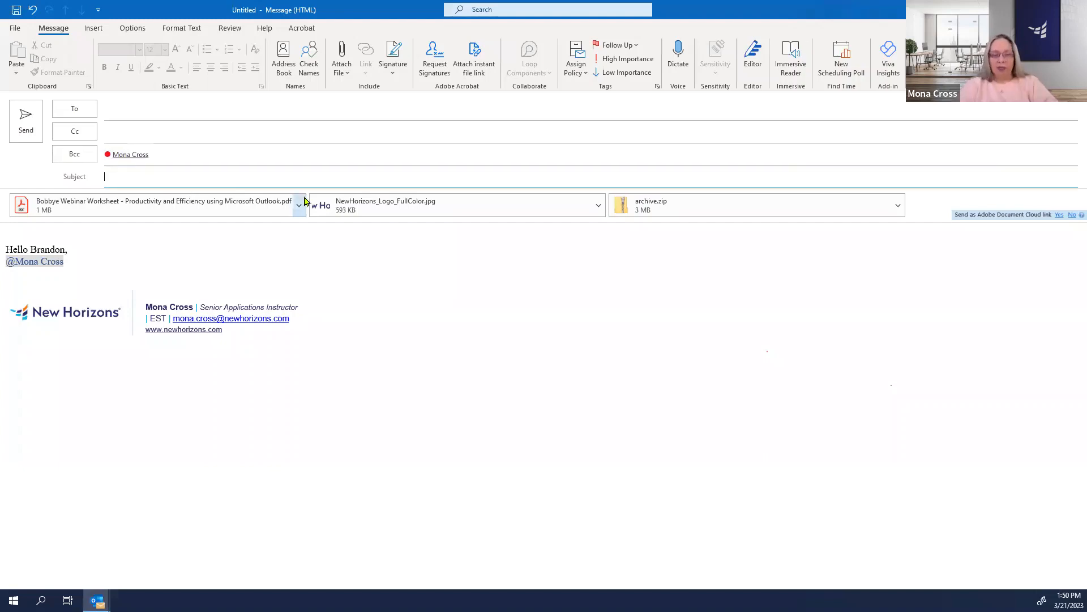
text(test)
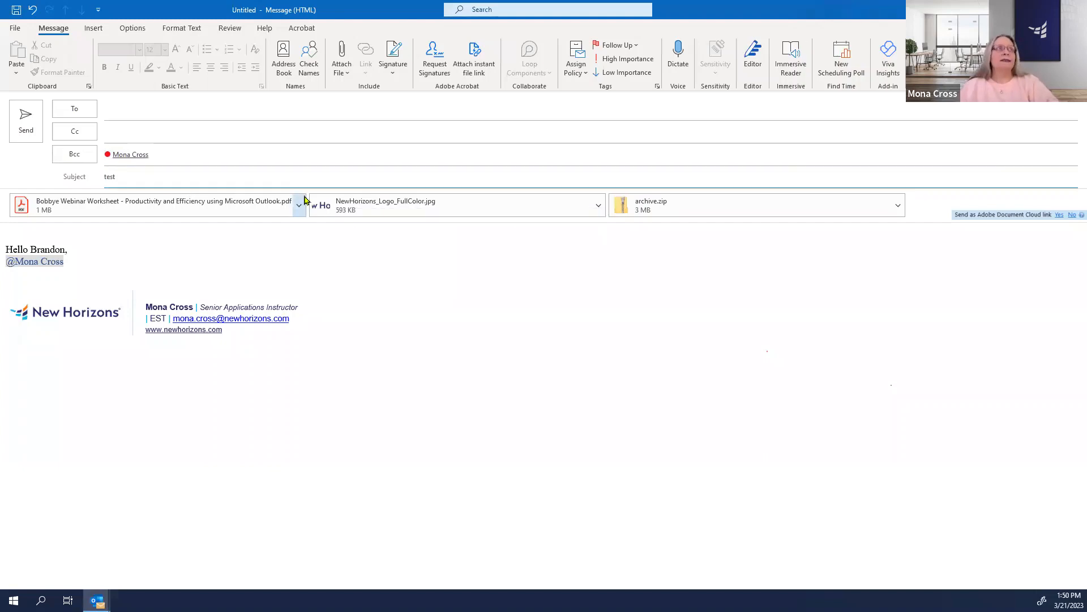
click(26, 122)
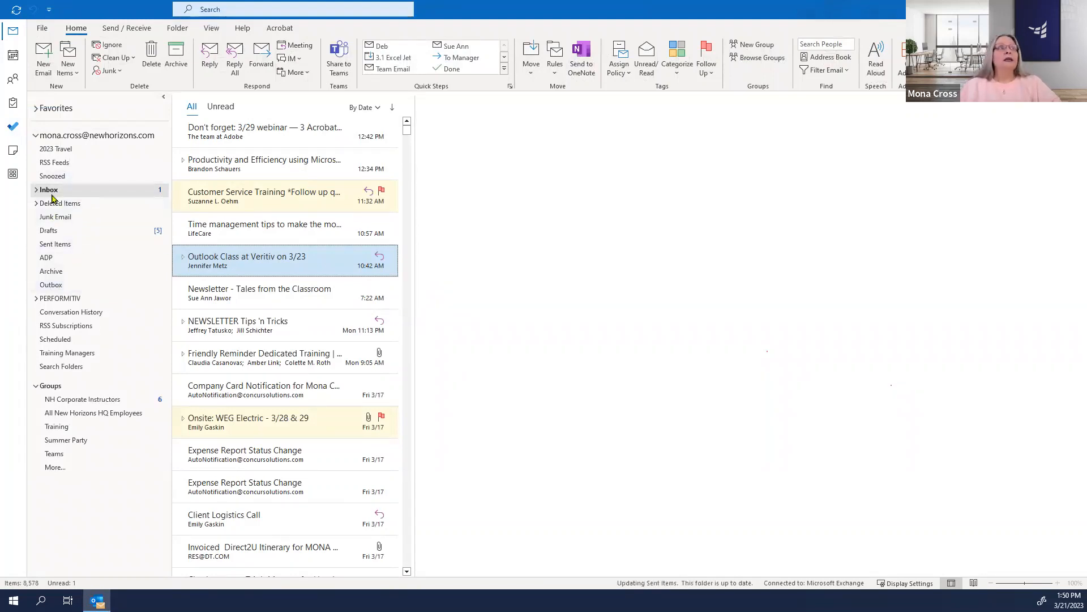
- View the received test message in the Inbox and run Clean Up Folder to remove the folder's redundant messages
click(51, 193)
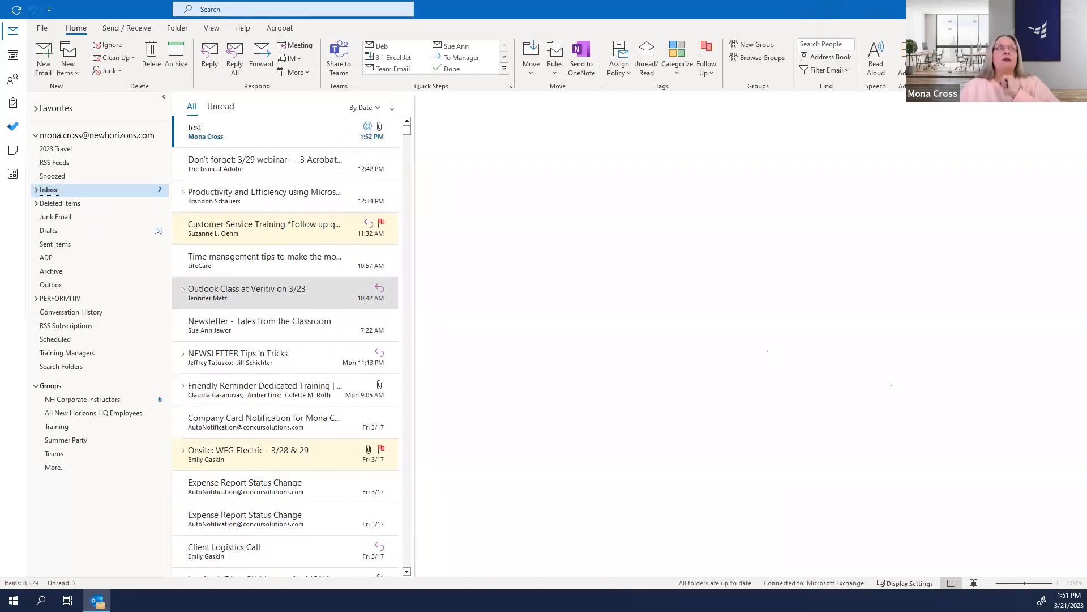
click(225, 144)
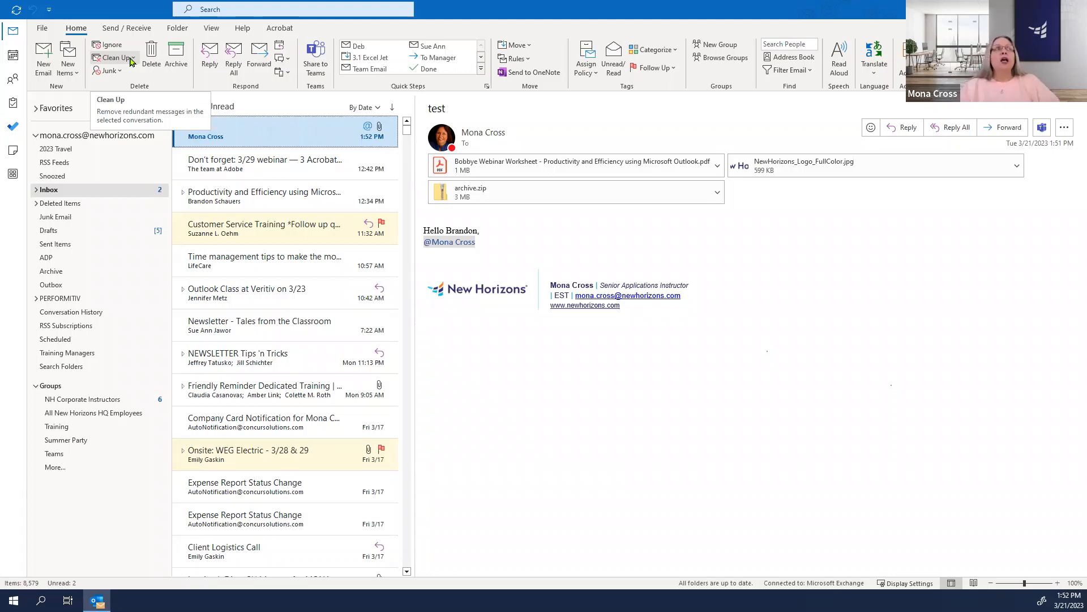
click(134, 59)
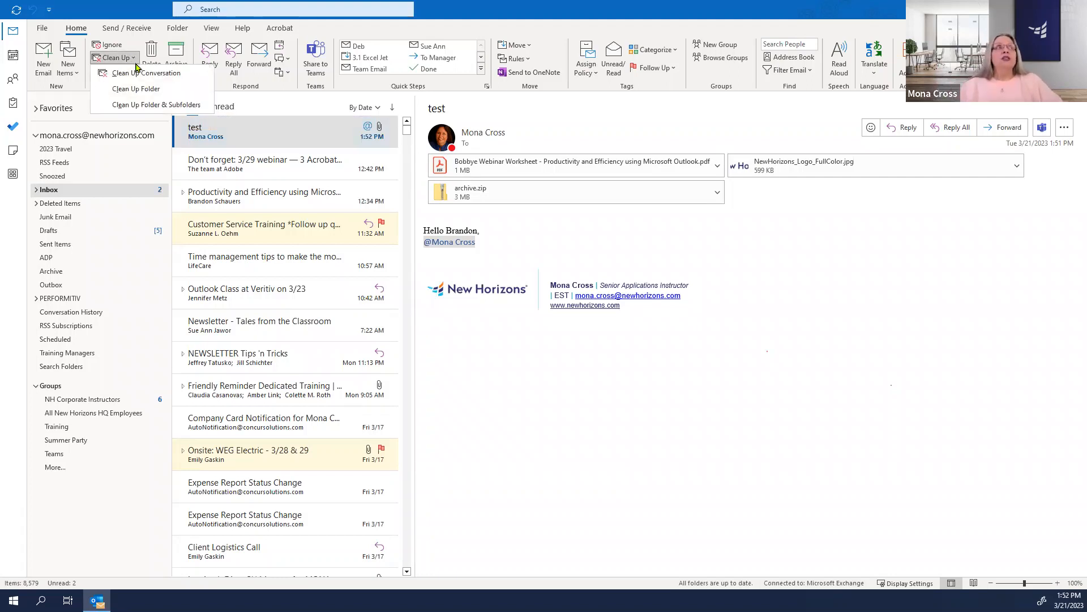
click(138, 88)
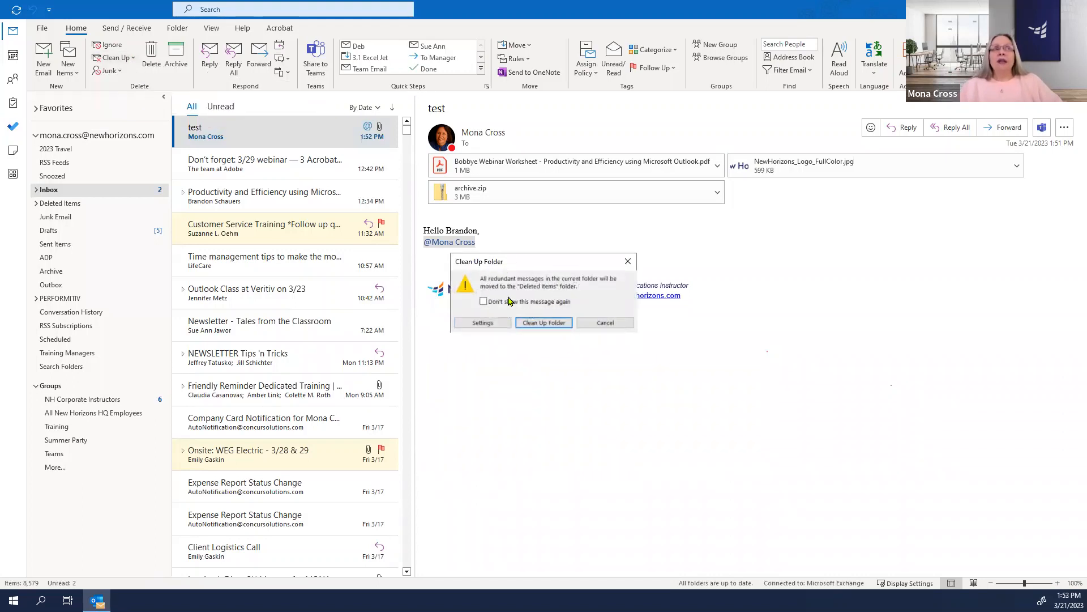
click(542, 324)
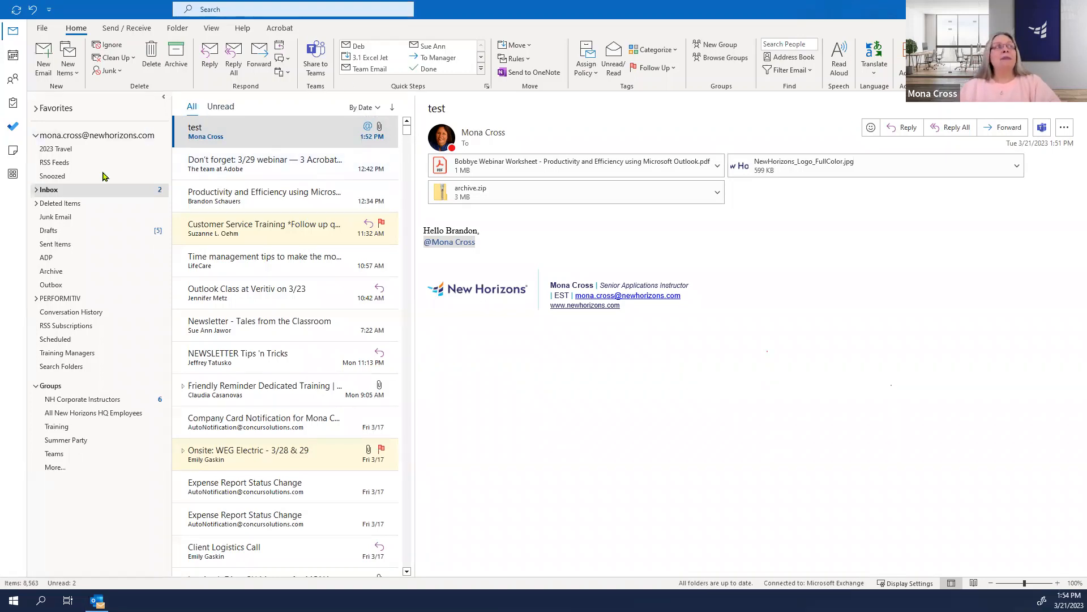
- Start a new email message and open the Customize the Ribbon options from it
click(45, 52)
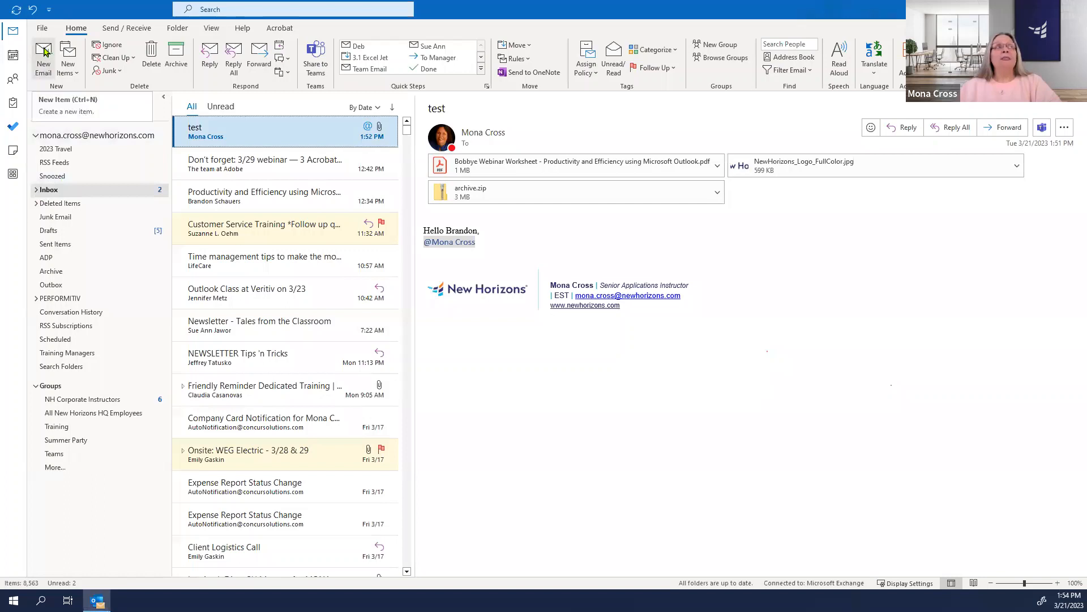
click(45, 52)
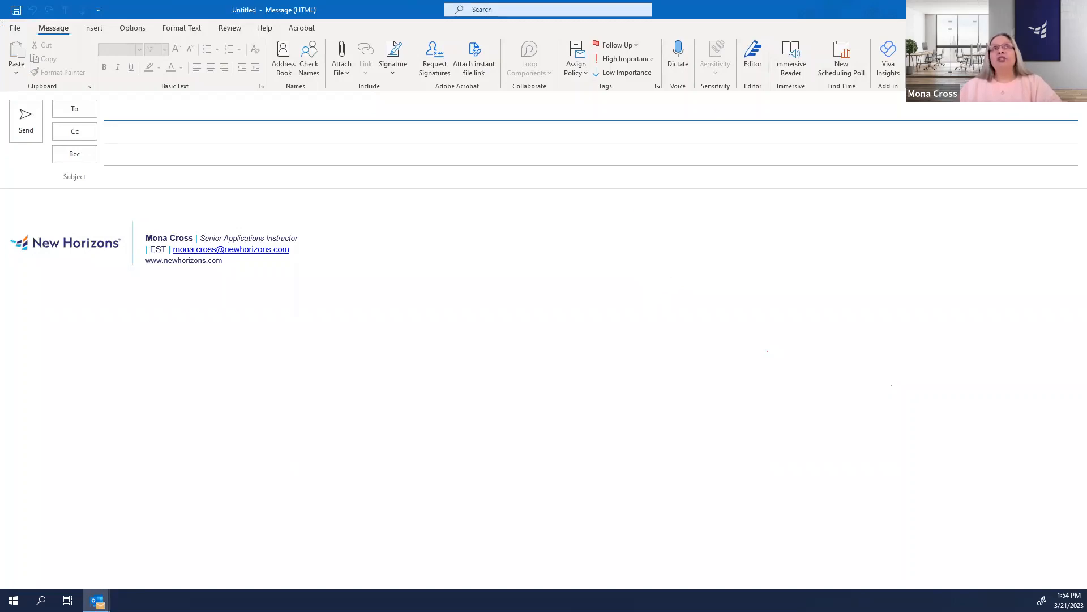
right_click(295, 65)
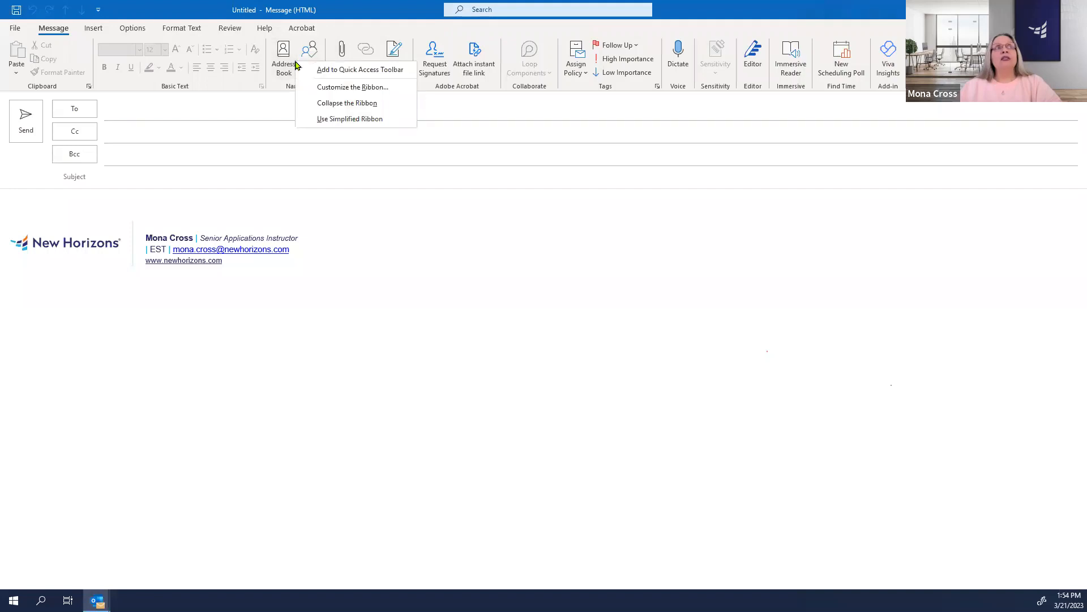
click(340, 87)
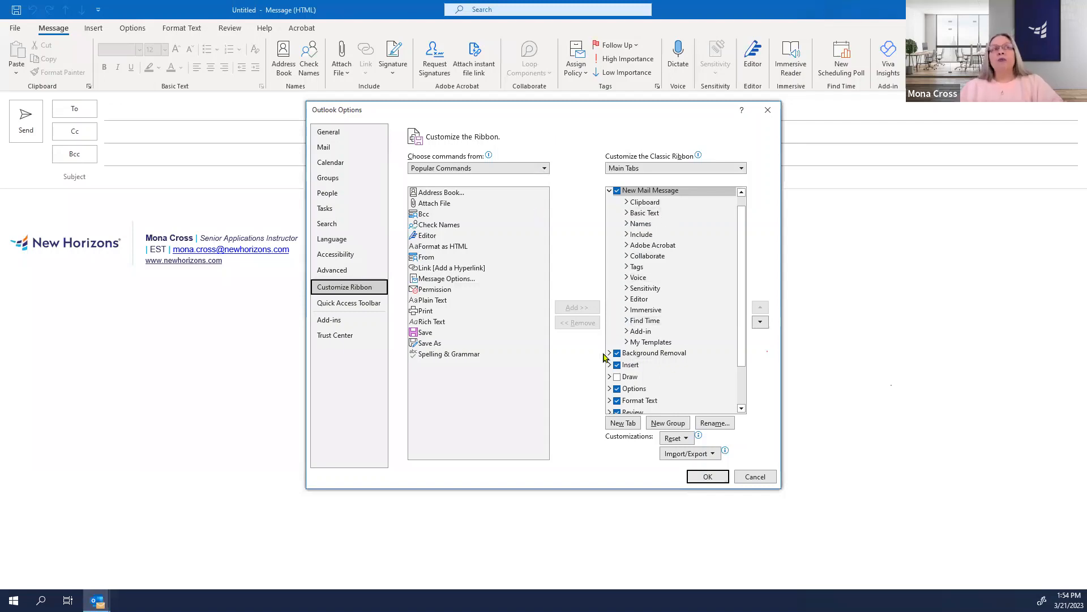
- Add a custom tab after New Mail Message, browse All Commands around the letter G, then cancel the customization and close the message
click(622, 424)
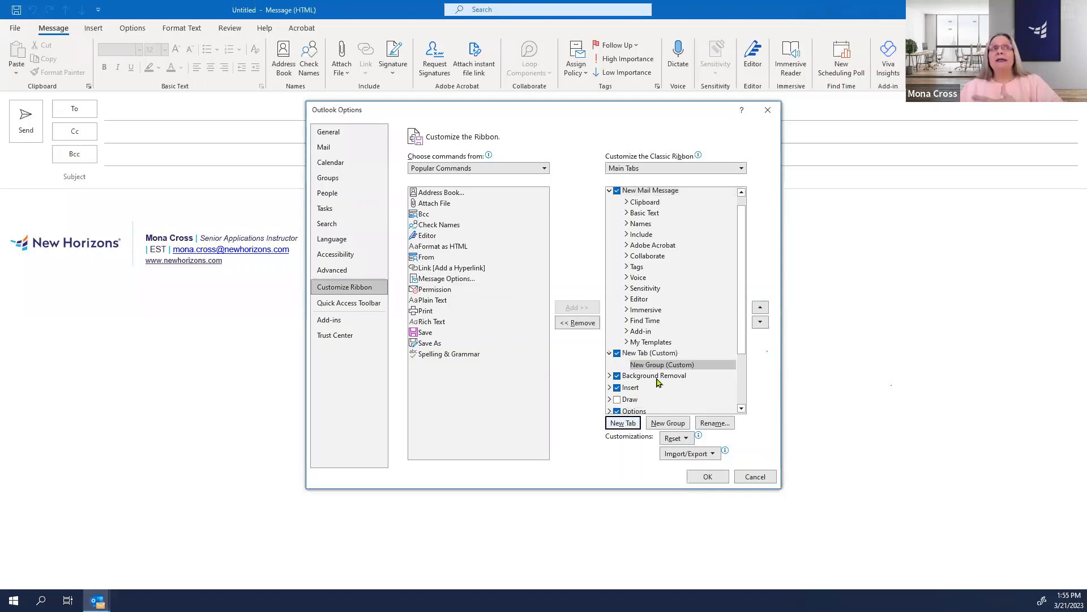
click(636, 354)
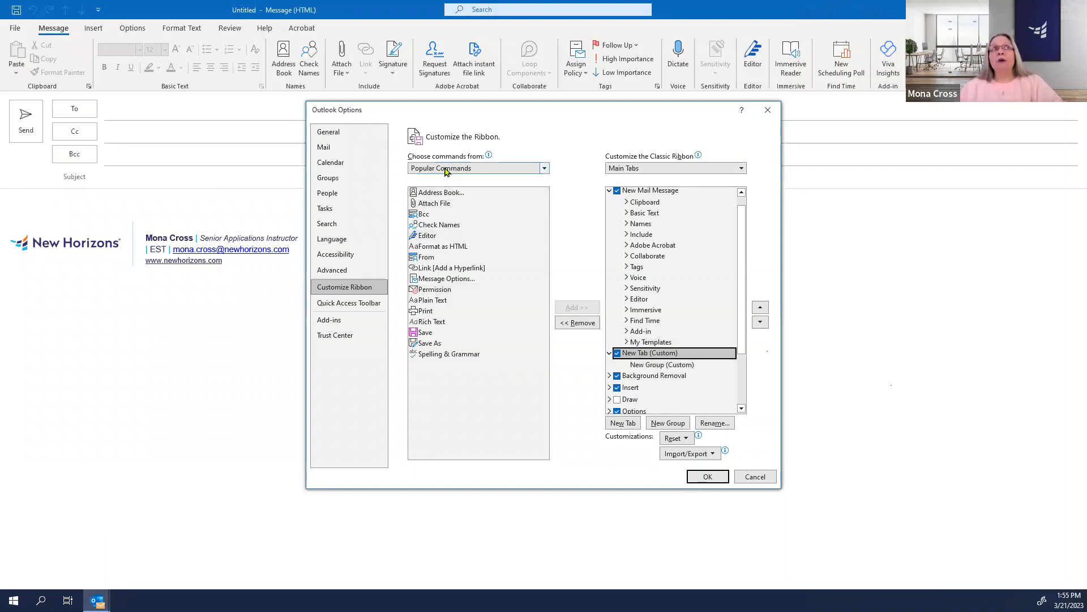
click(543, 169)
key(Escape)
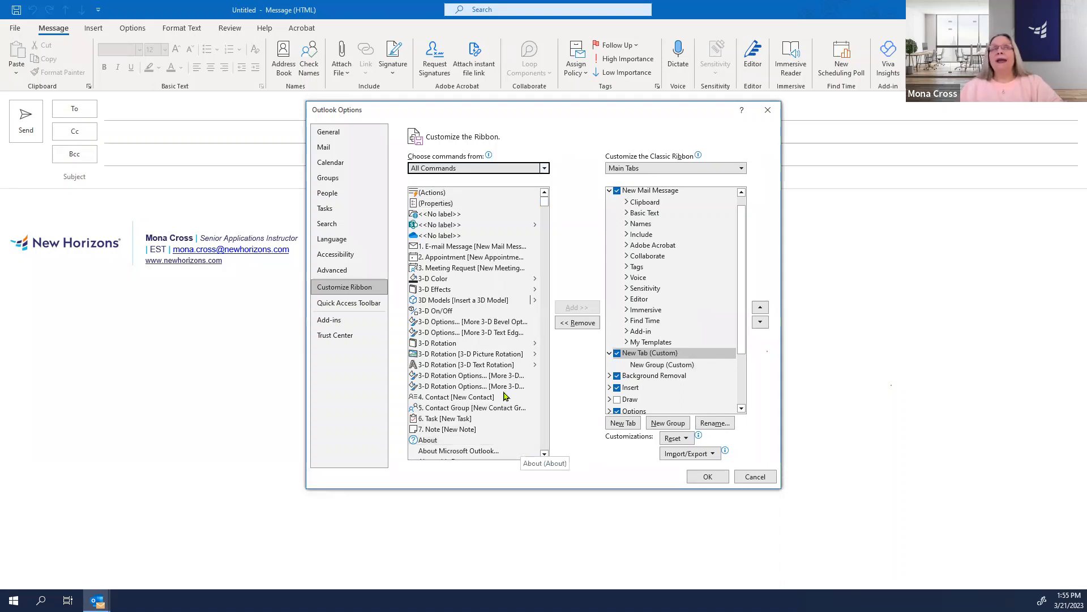
click(442, 251)
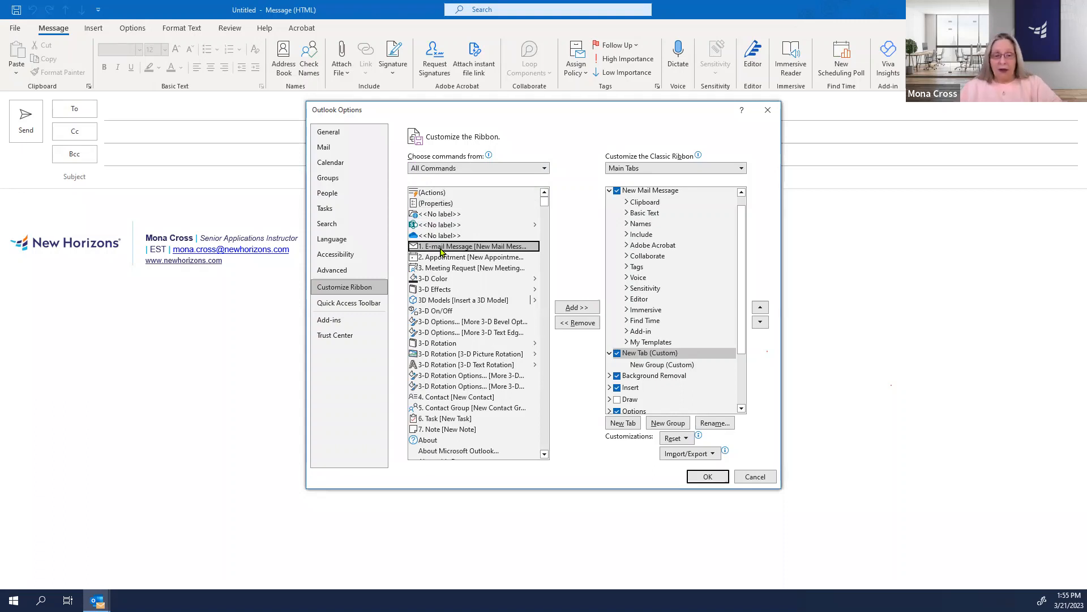
key(g)
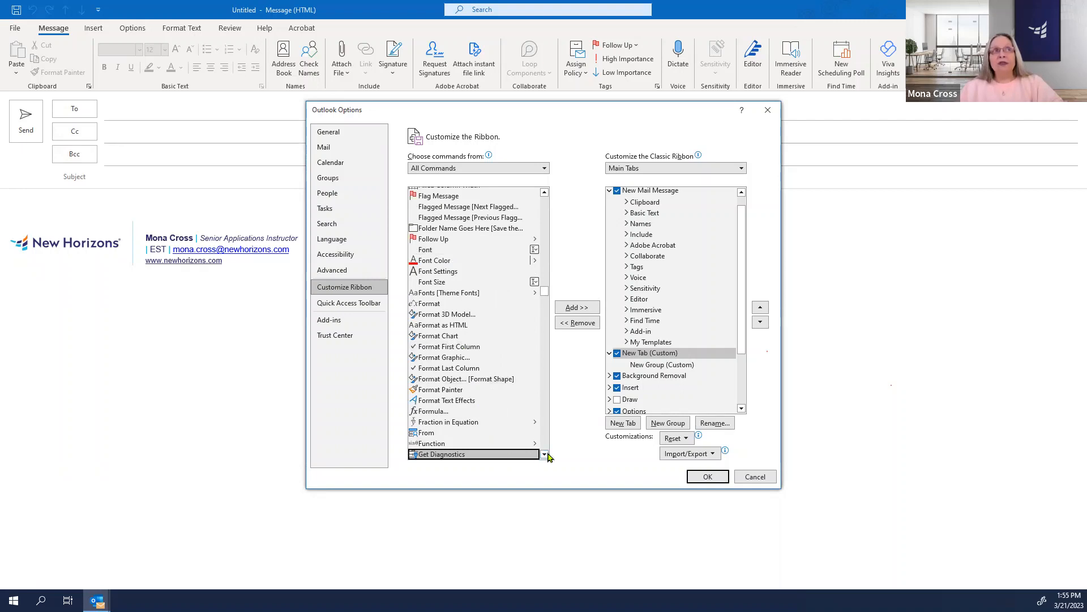
drag(546, 456, 546, 457)
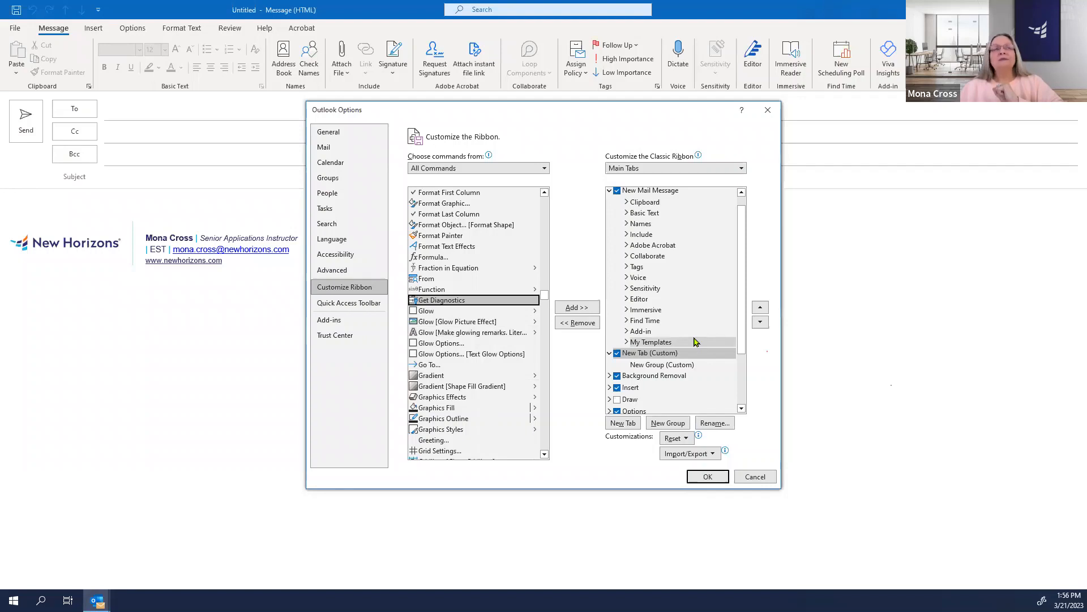
click(756, 477)
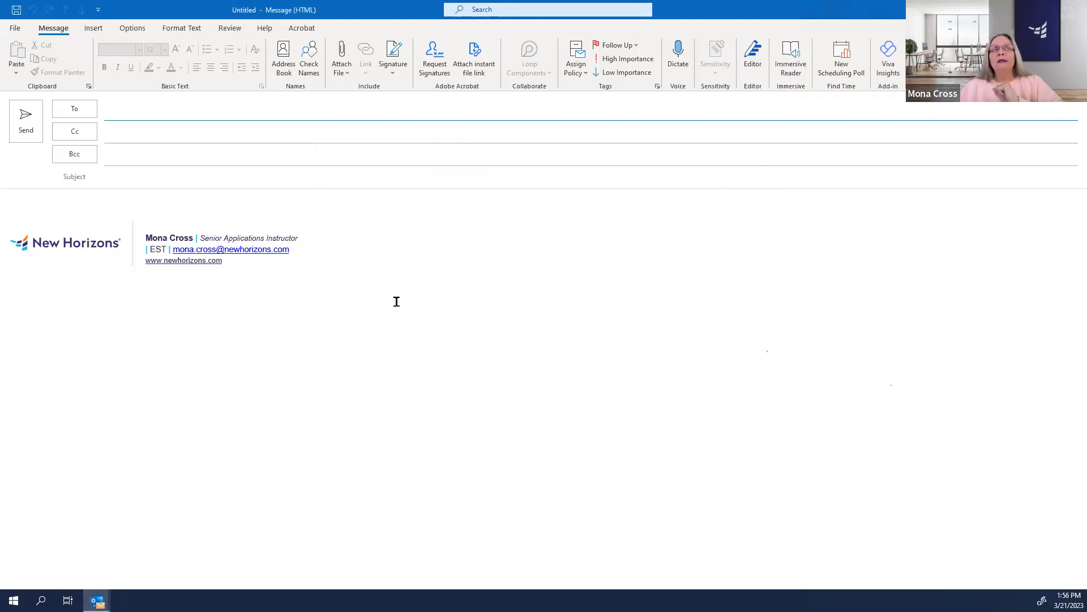
click(1073, 9)
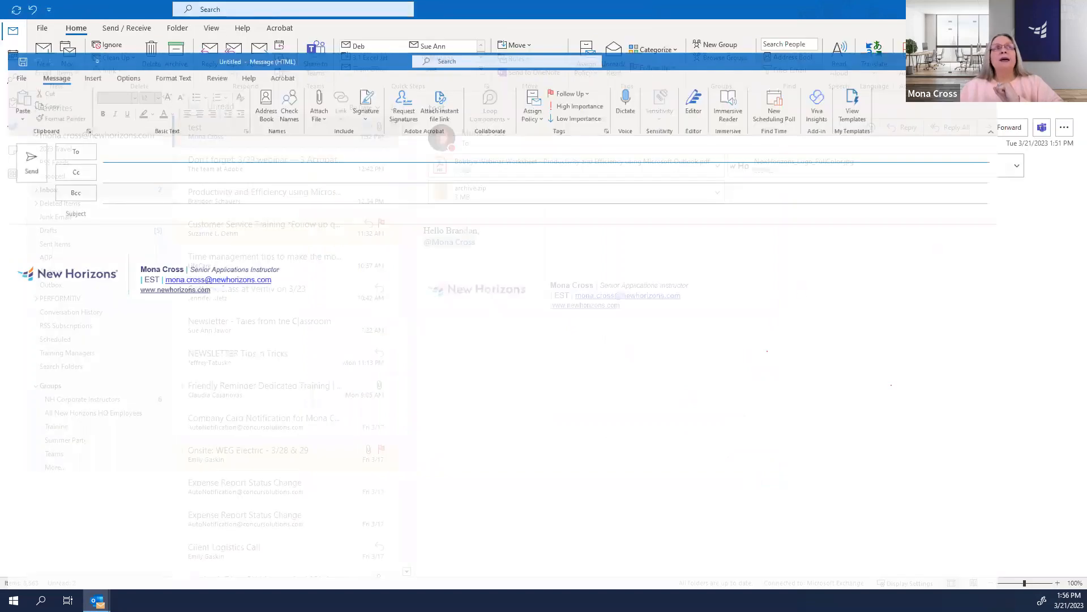
- Open the Customize the Ribbon options from the main mail window, review the Main Tabs list, and close them without changes
right_click(260, 61)
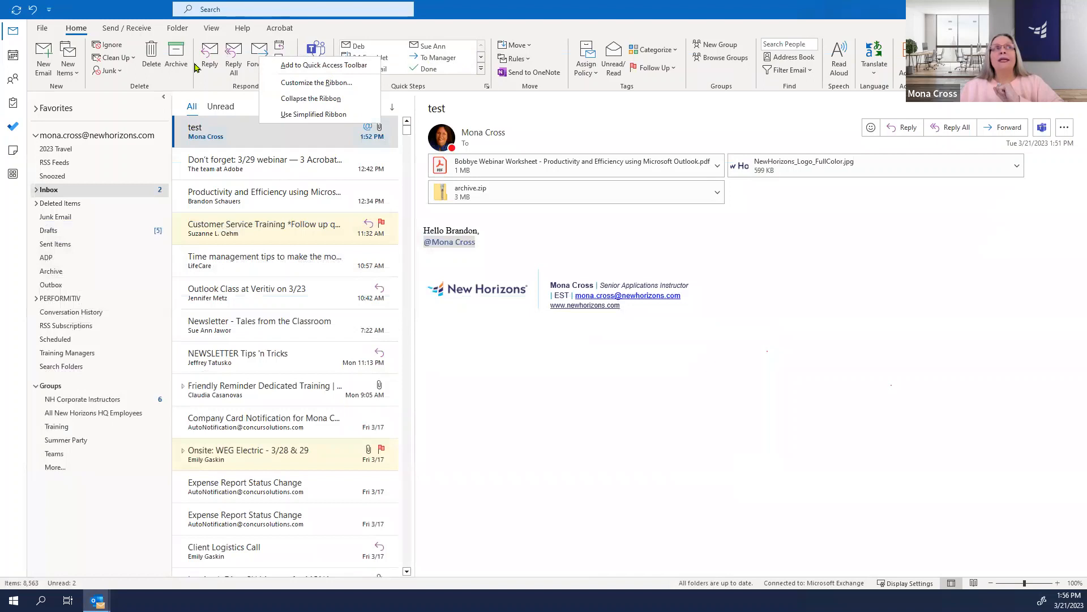
click(316, 83)
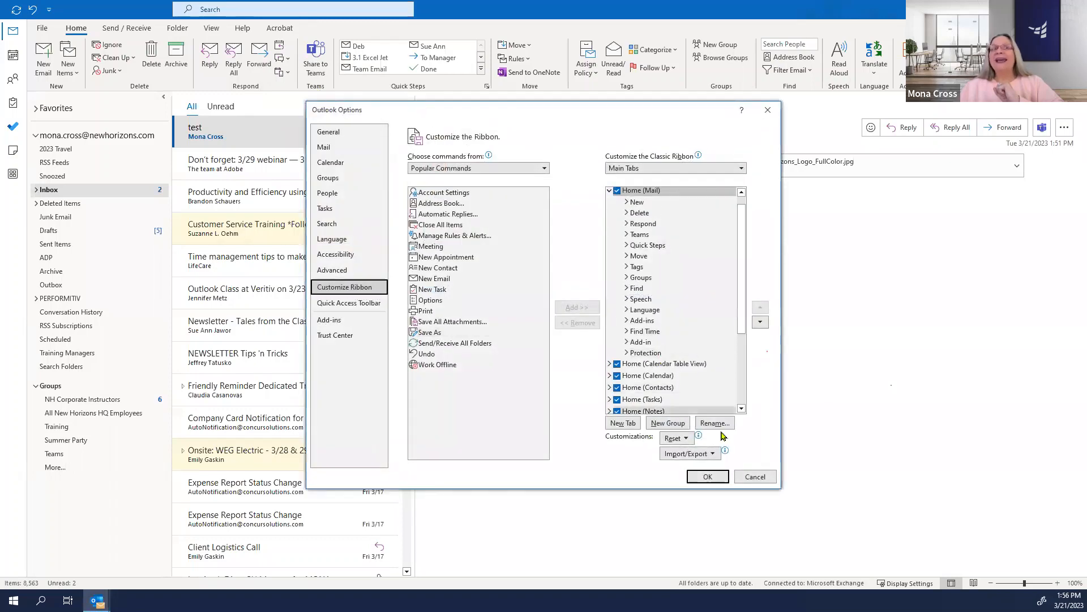
click(763, 476)
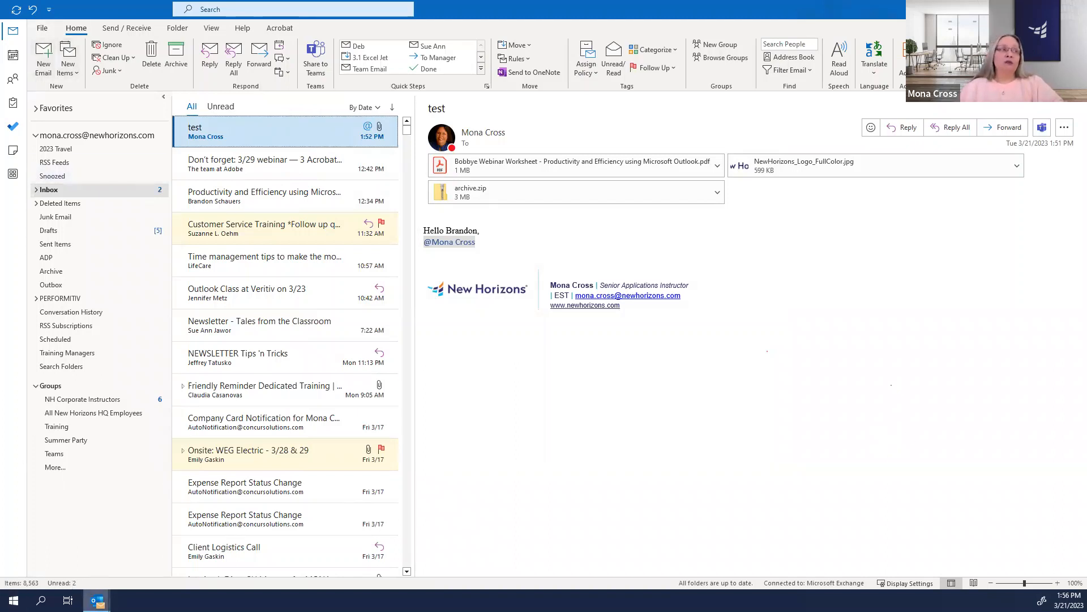
- Start a new email with two blank lines above the signature, view the available Insert commands, and discard the message without saving
mouse_move(97, 599)
click(181, 547)
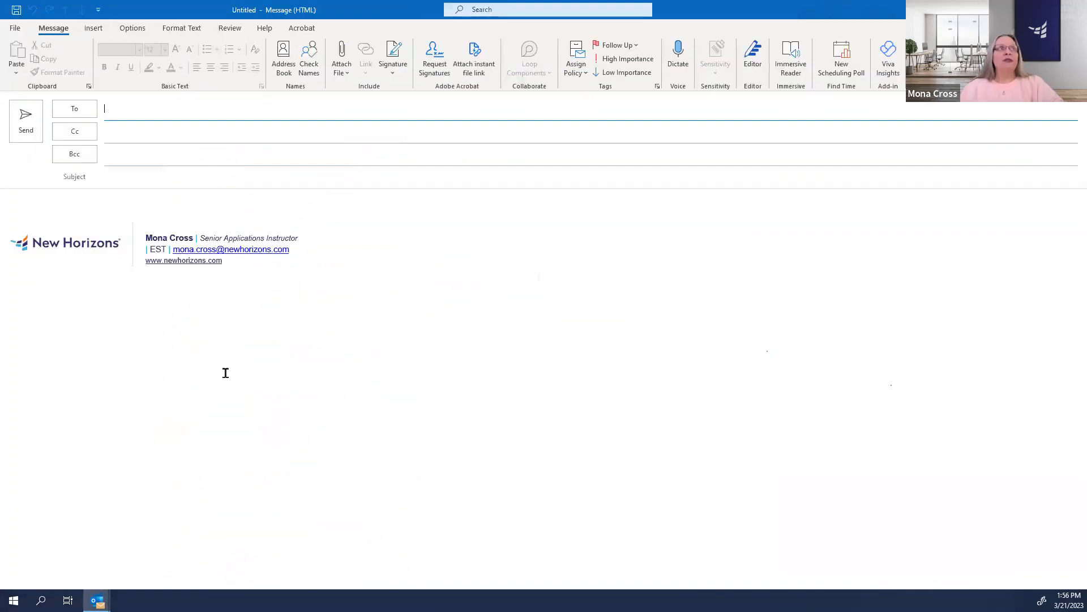
click(76, 214)
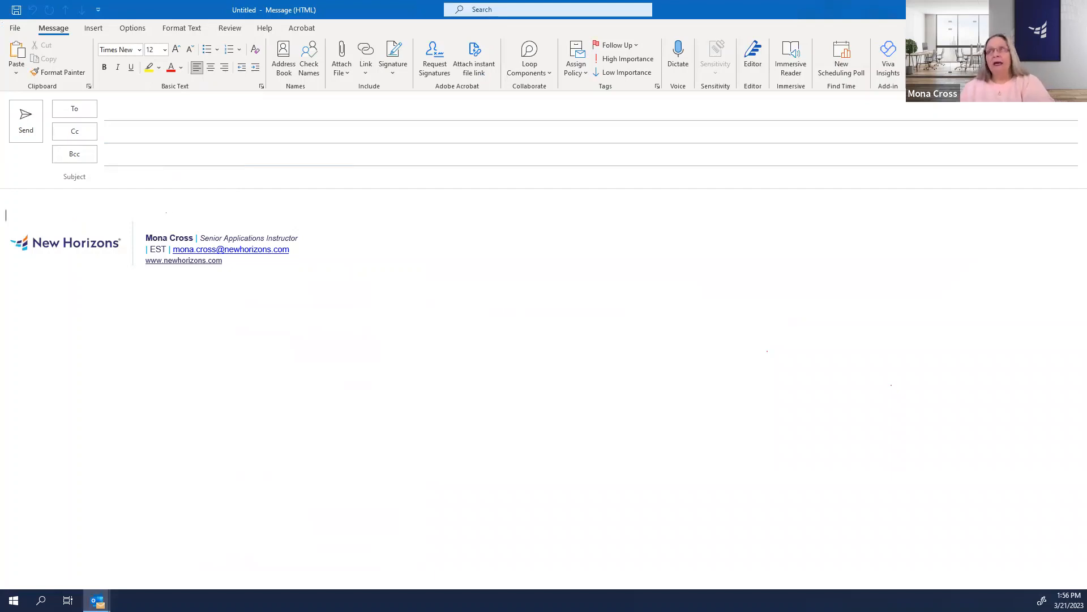
key(Return)
key(Return)
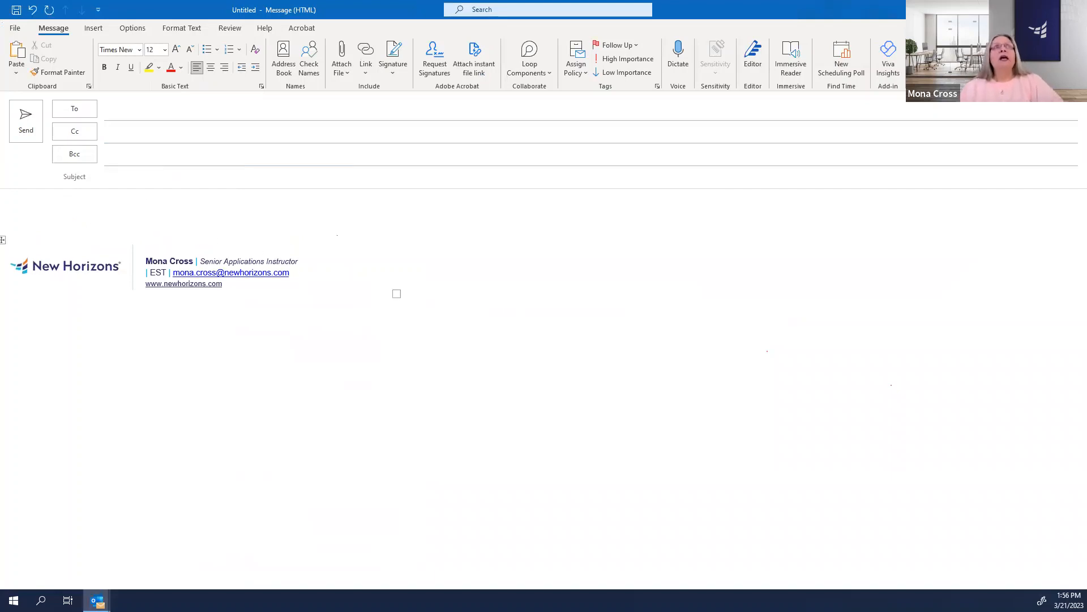
click(94, 28)
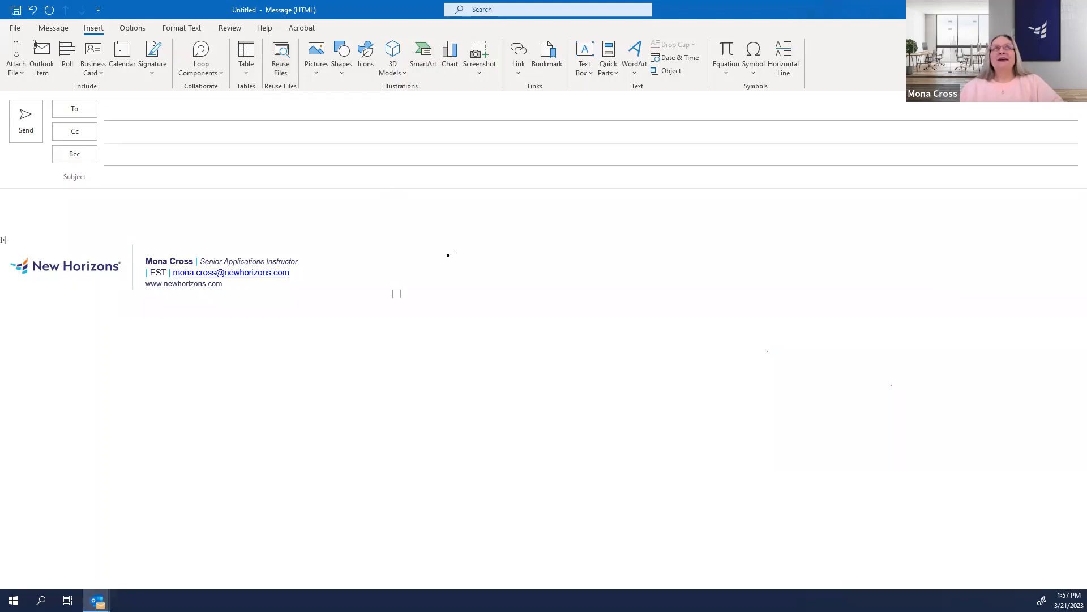
key(Escape)
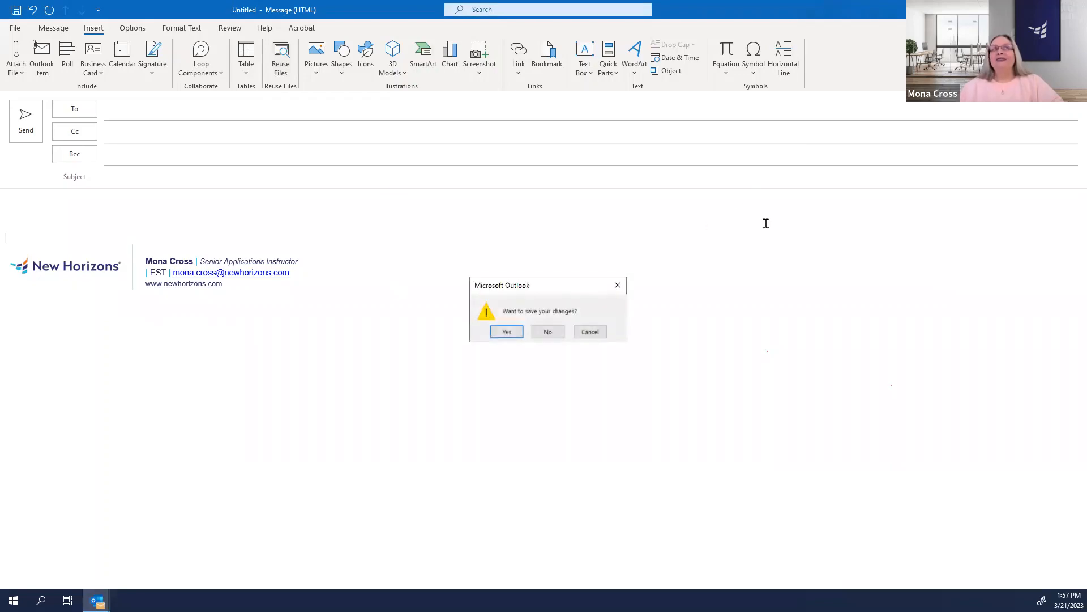
click(542, 332)
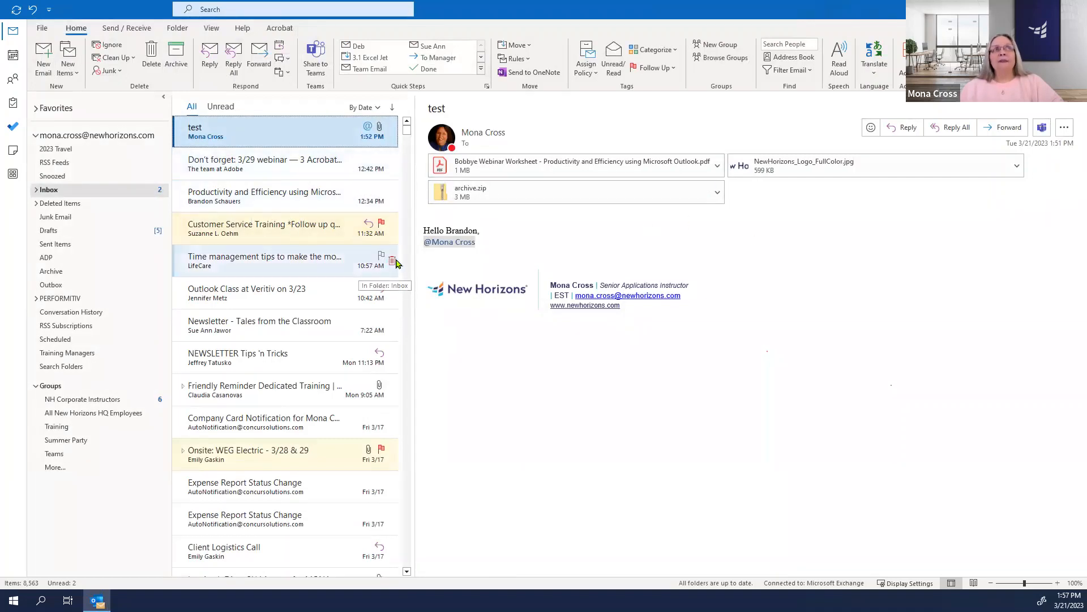
- Narrow the message list to widen the reading pane, and preview the NewHorizons_Logo_FullColor.jpg attachment before returning to the message
drag(413, 260, 343, 271)
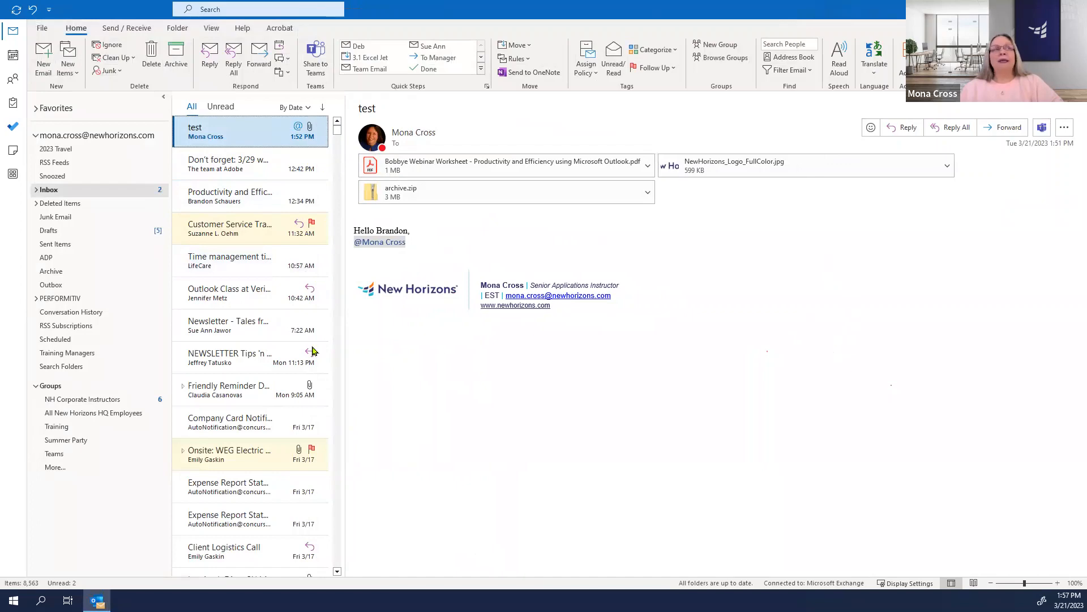
mouse_move(346, 234)
mouse_down()
mouse_move(606, 237)
mouse_move(339, 248)
mouse_up()
click(732, 180)
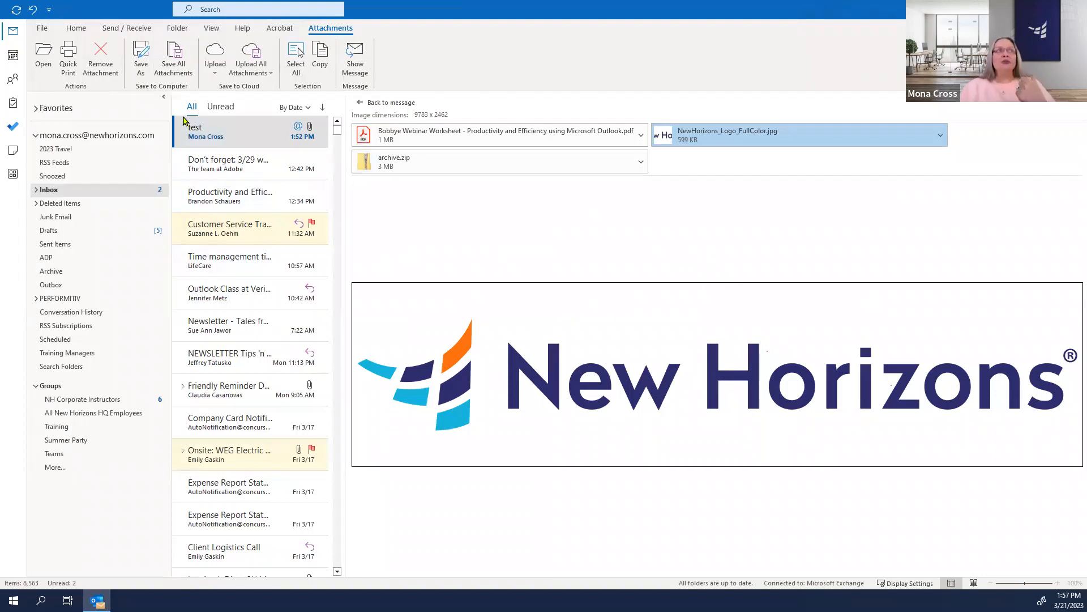
click(388, 104)
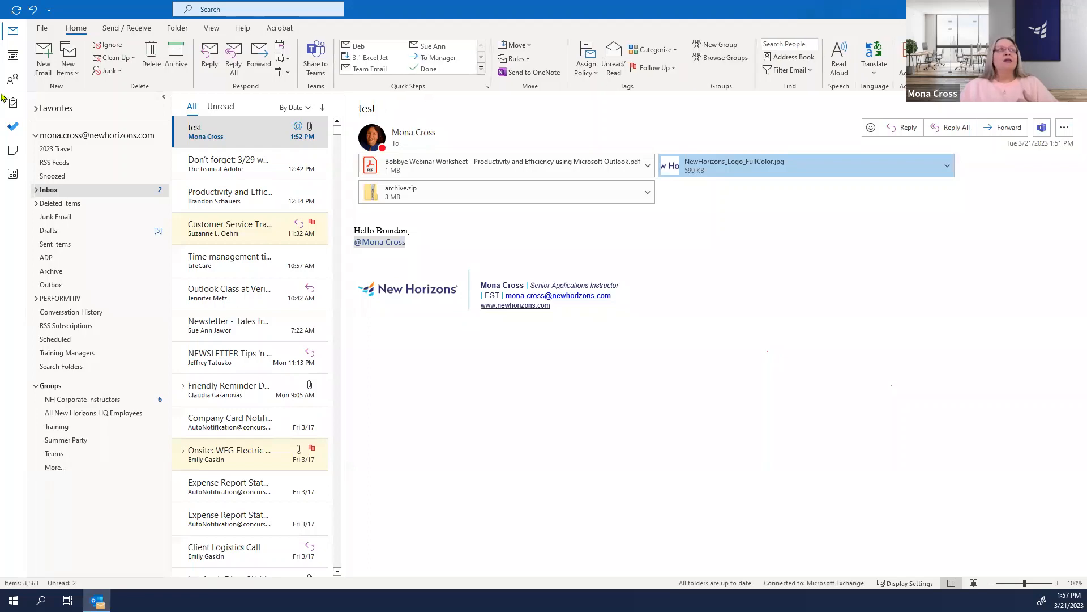
- Switch to the calendar and show the non-adjacent days March 21, March 30 and April 14, 2023 side by side
click(13, 57)
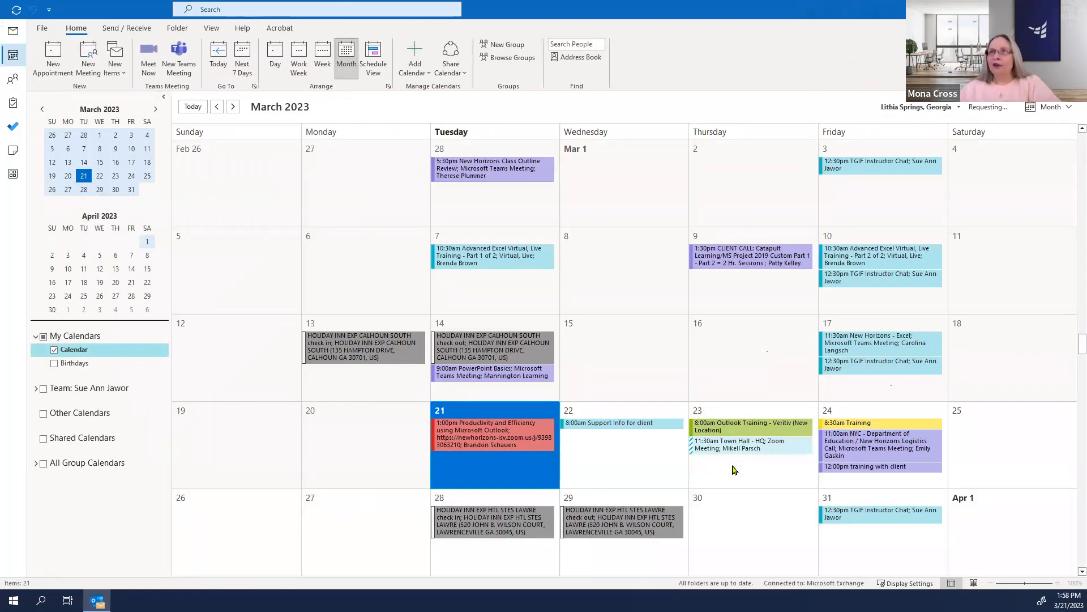
mouse_move(789, 435)
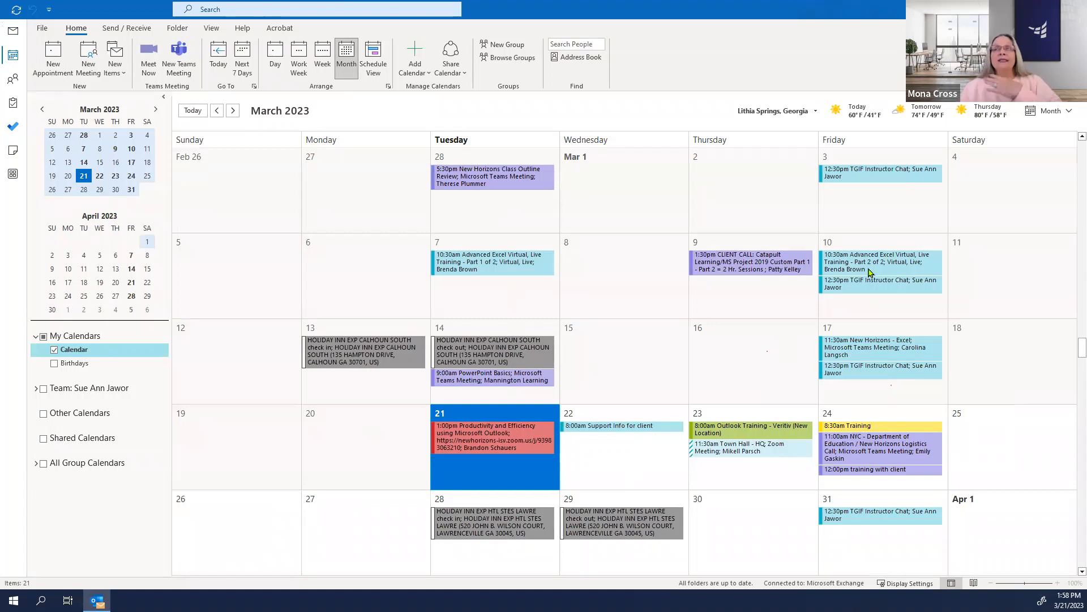
mouse_move(870, 273)
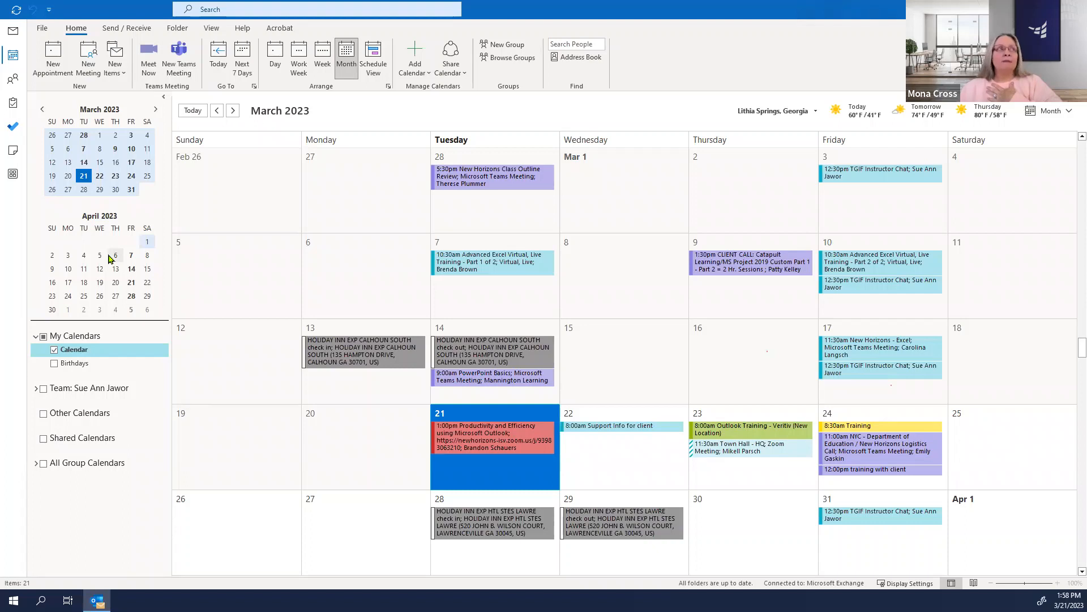
click(83, 178)
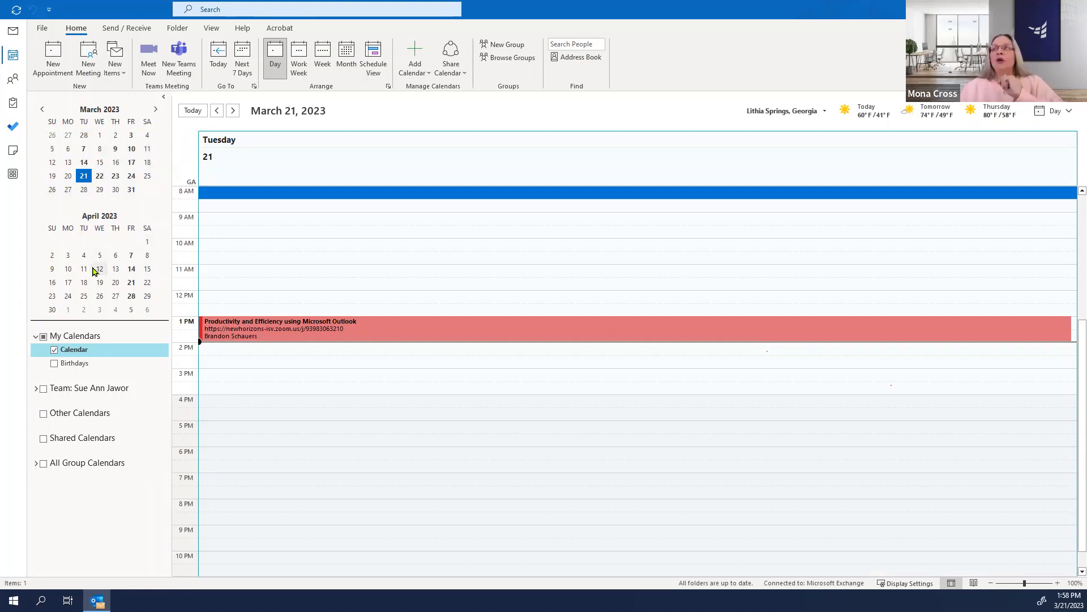
click(83, 177)
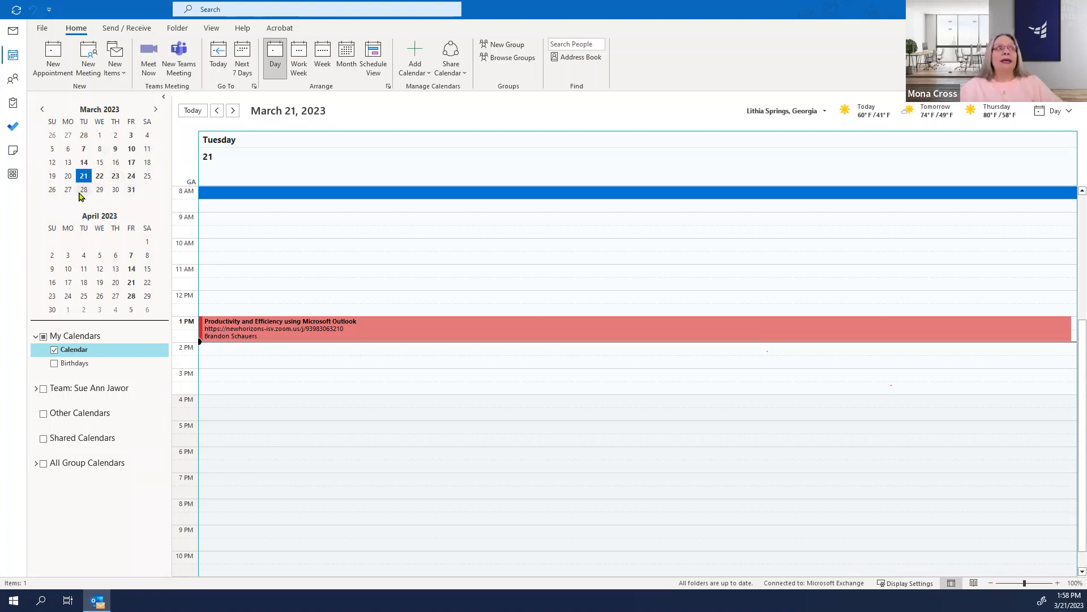
ctrl+click(116, 190)
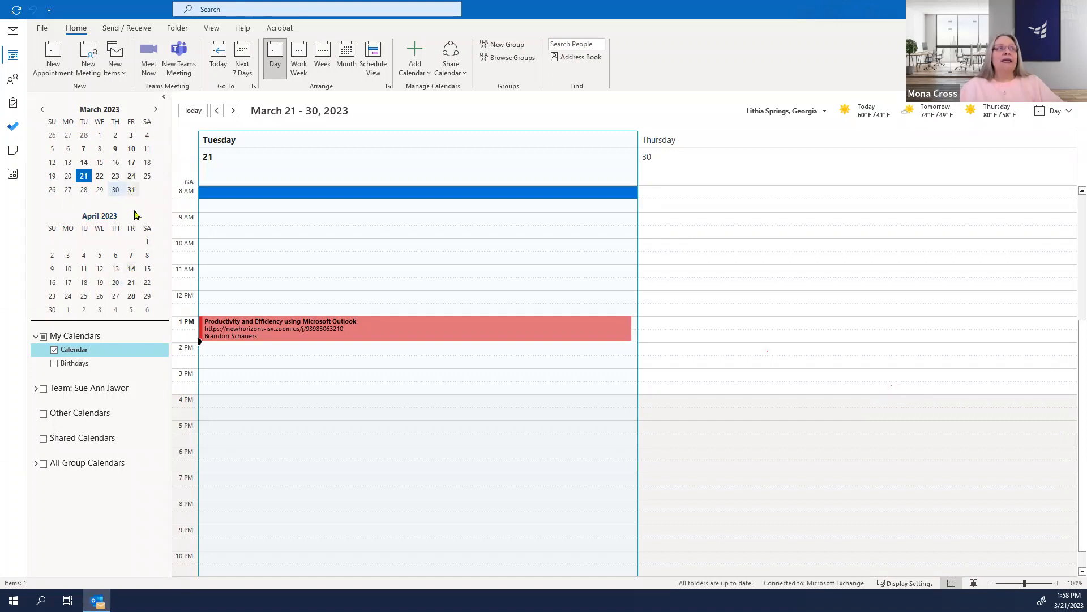
ctrl+click(132, 269)
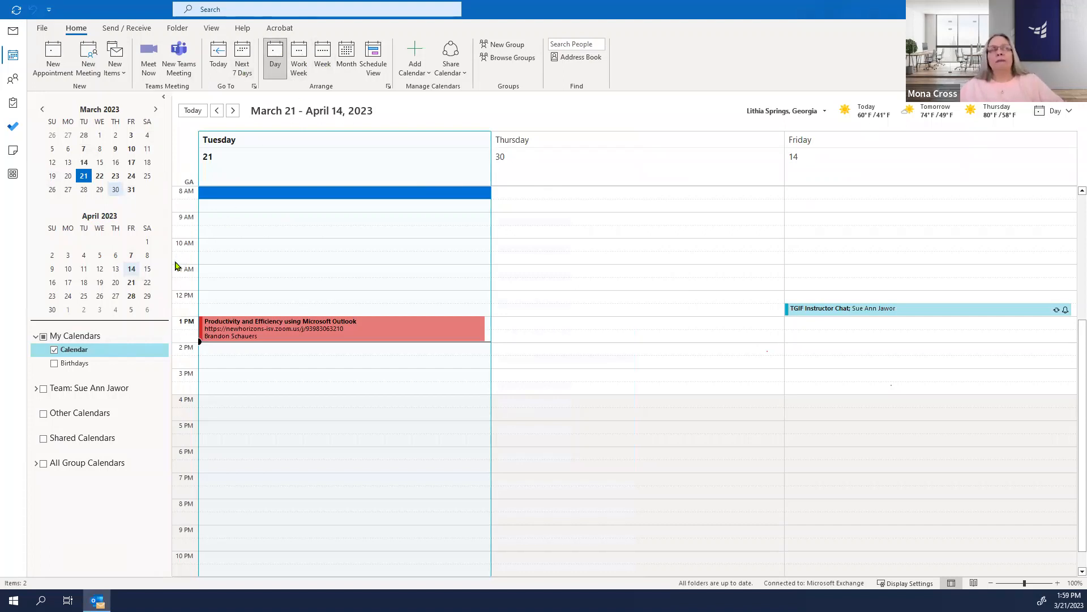
- Show the consecutive days April 3 to 6, and replace them with March 21, March 24 and April 21 side by side
drag(105, 258, 122, 256)
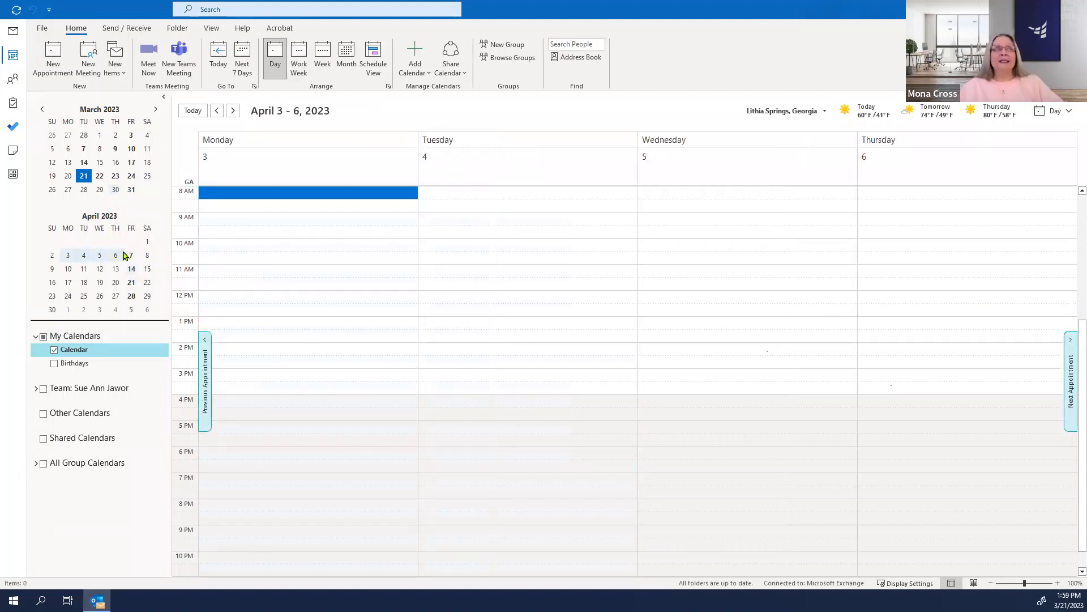
click(84, 176)
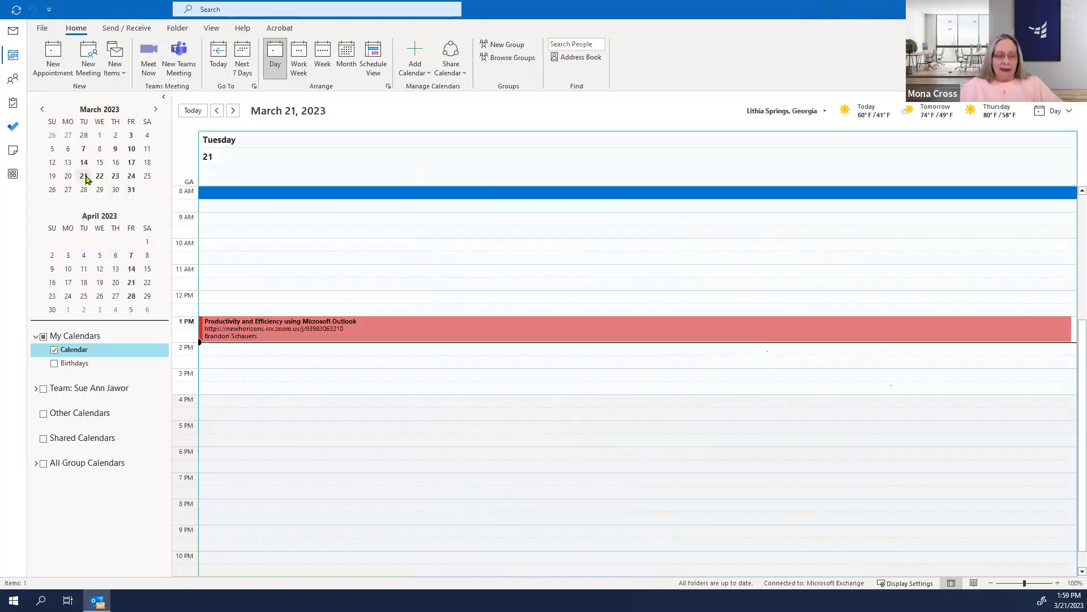
ctrl+click(132, 177)
ctrl+click(132, 282)
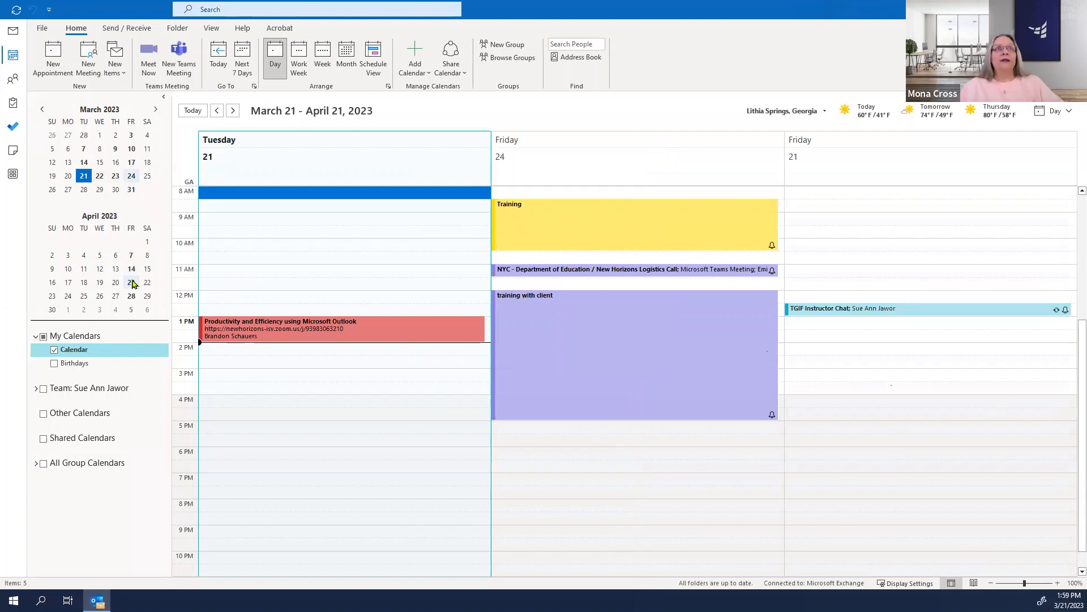